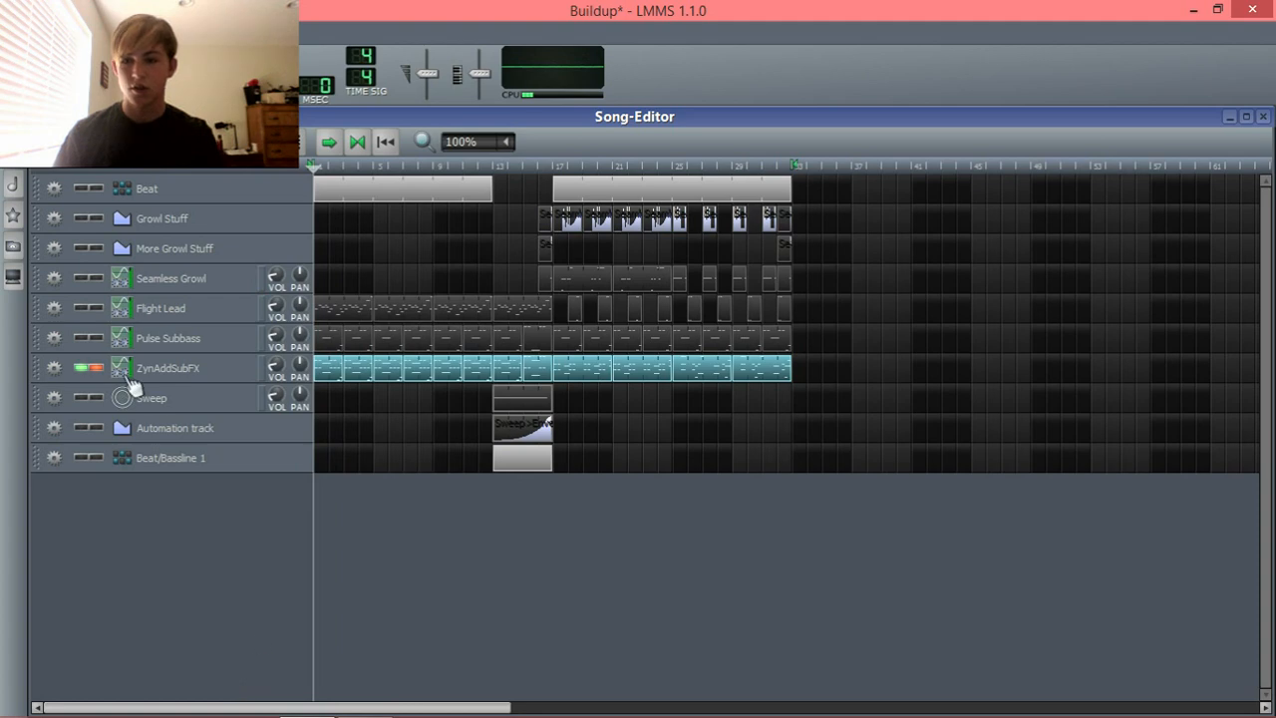
- Reopen the Buildup.mmpz project from the project browser, discarding the unsaved changes
{"action": "left_click", "coordinate": [13, 182]}
{"action": "double_click", "coordinate": [95, 248]}
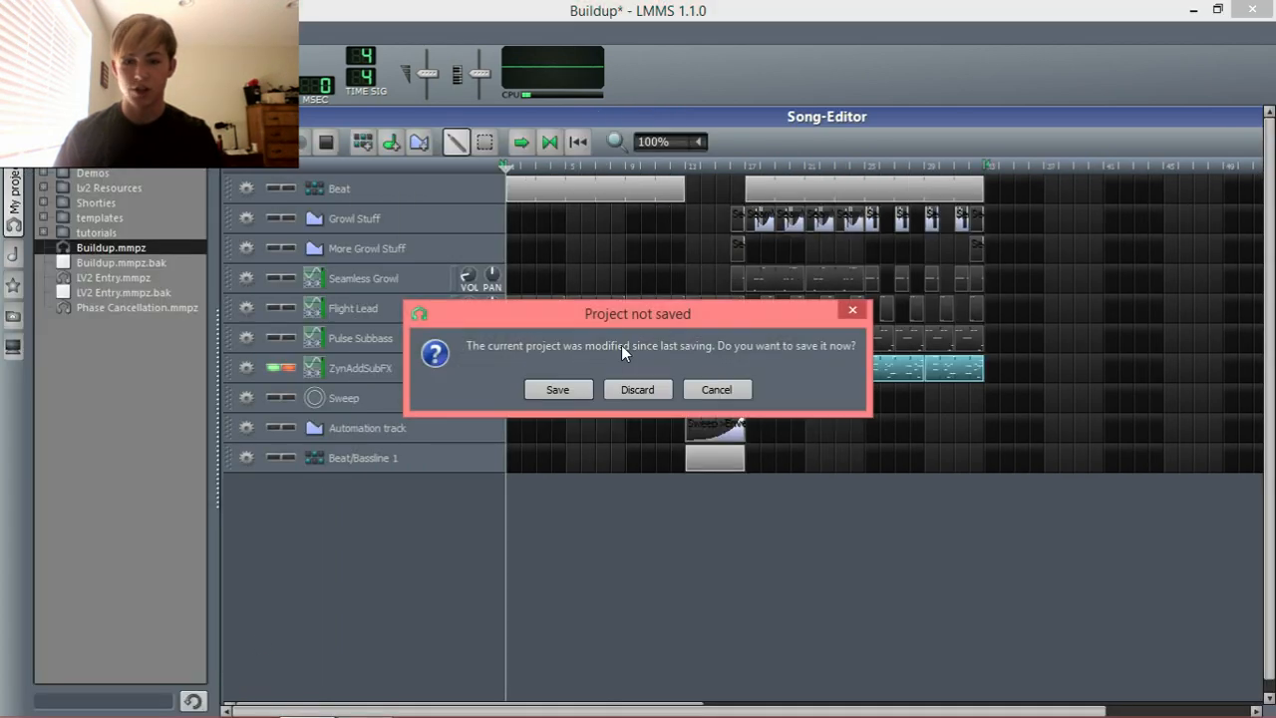
{"action": "left_click", "coordinate": [630, 388]}
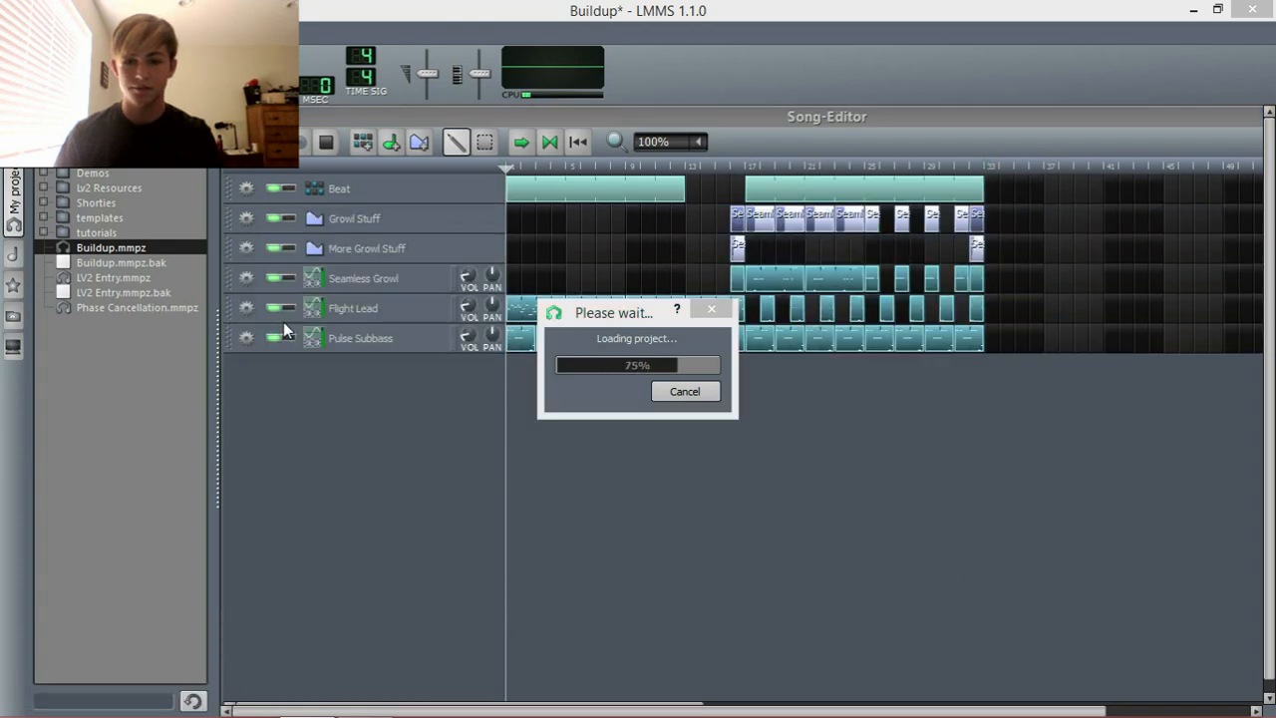
- Solo the Emphasis Pad track, listen to its opening bars, stop playback and restore all tracks
{"action": "left_click", "coordinate": [290, 368]}
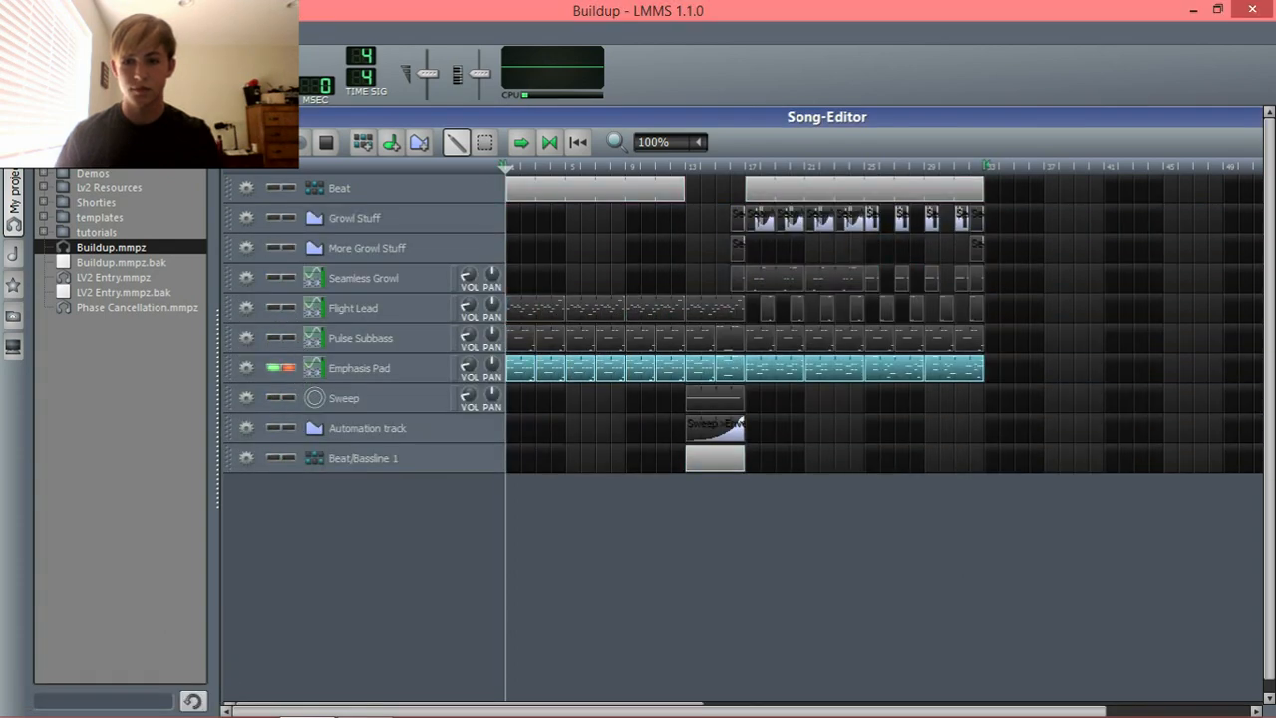
{"action": "key", "text": "space"}
{"action": "left_click", "coordinate": [288, 368]}
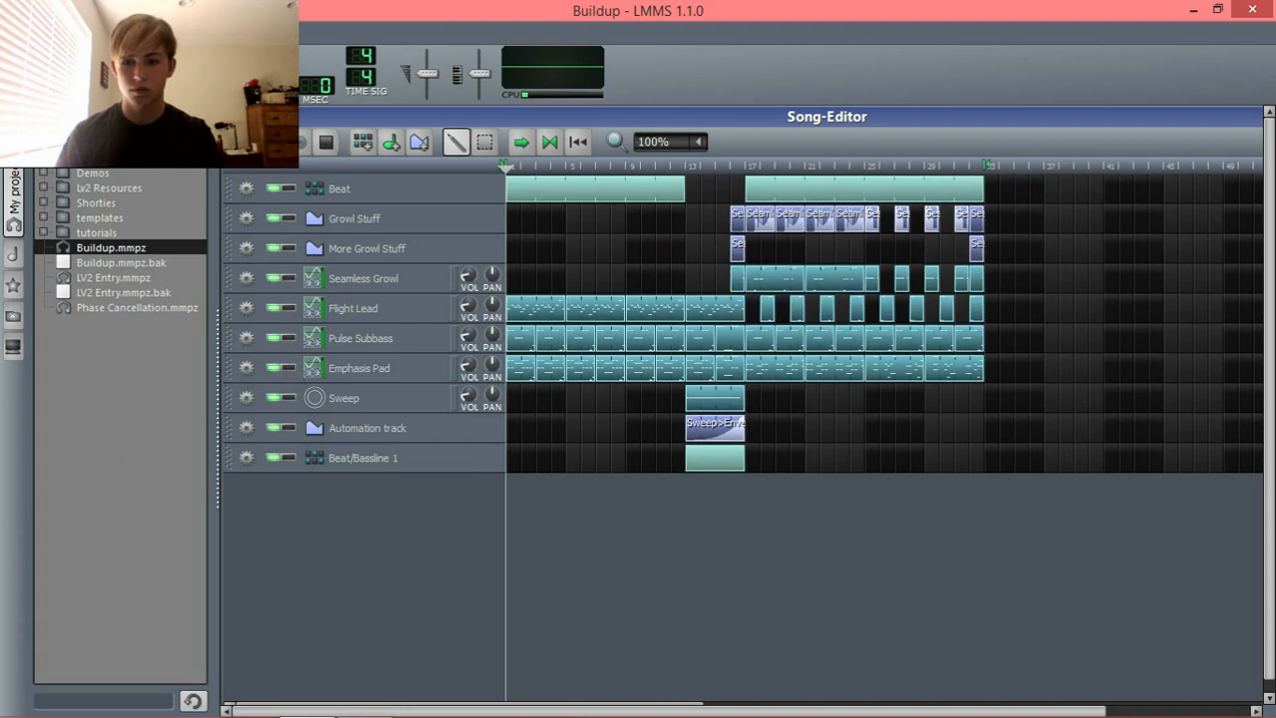
{"action": "left_click", "coordinate": [287, 368]}
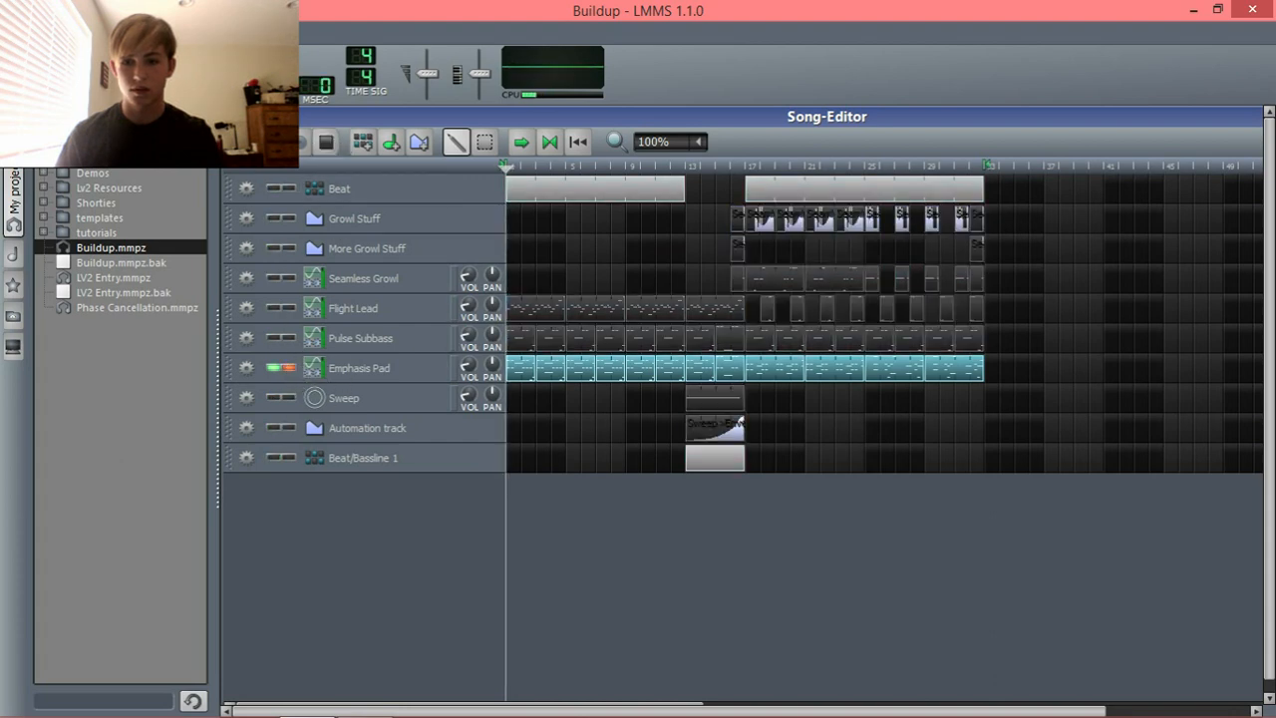
{"action": "left_click", "coordinate": [241, 142]}
{"action": "left_click", "coordinate": [14, 221]}
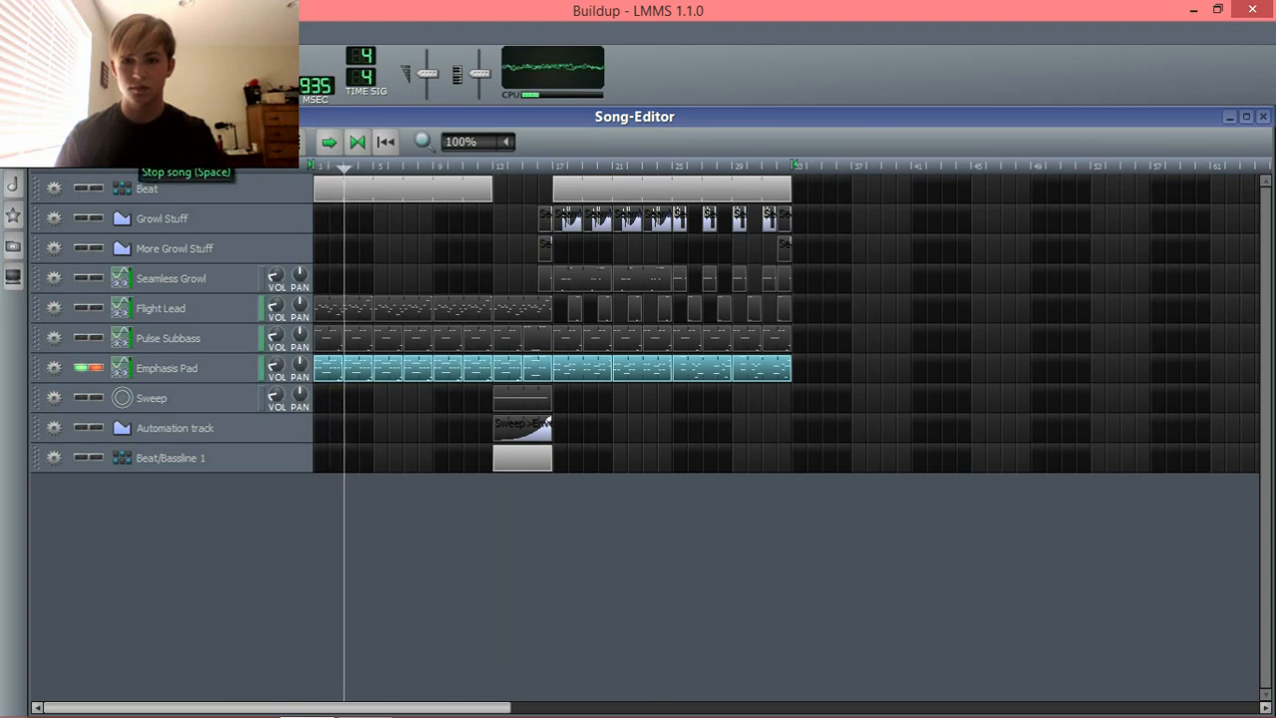
{"action": "left_click", "coordinate": [138, 142]}
{"action": "left_click", "coordinate": [97, 369]}
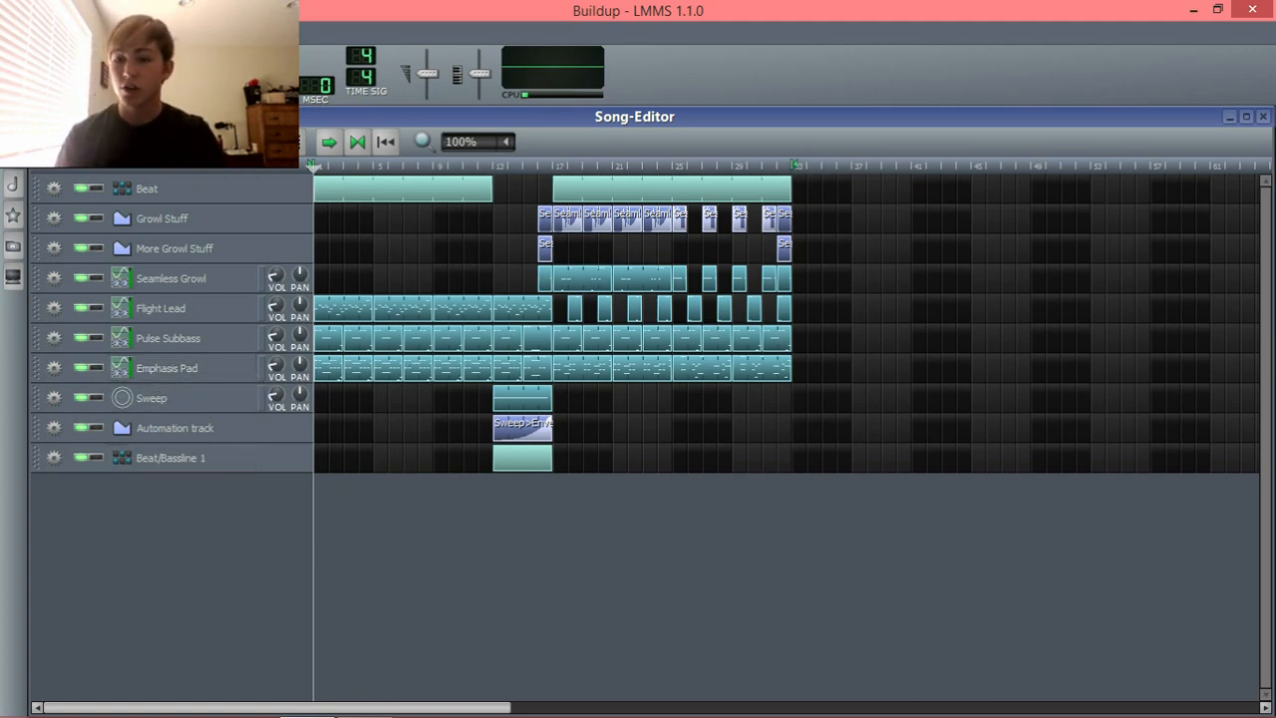
- Load a fresh ZynAddSubFX instrument onto the Emphasis Pad track and move its window clear of the track list
{"action": "left_click", "coordinate": [12, 184]}
{"action": "left_click_drag", "start_coordinate": [113, 686], "coordinate": [367, 367]}
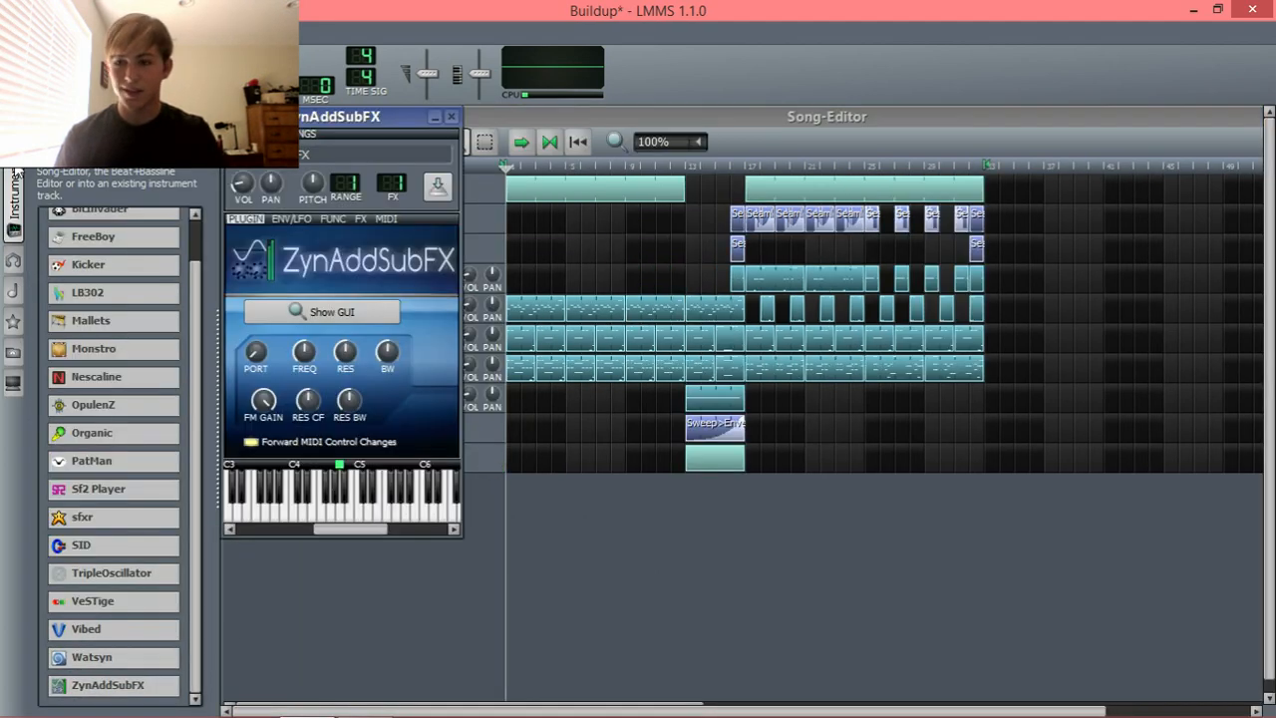
{"action": "left_click", "coordinate": [14, 175]}
{"action": "left_click_drag", "start_coordinate": [171, 118], "coordinate": [674, 163]}
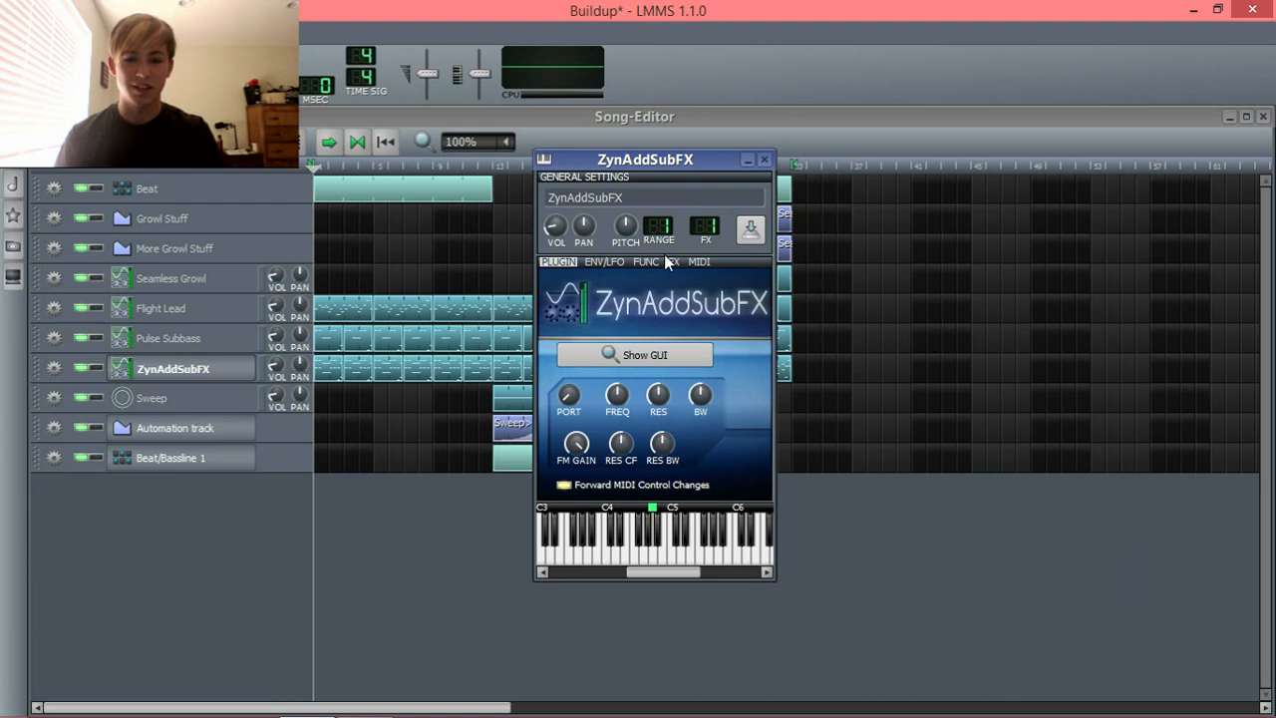
- Show the full ZynAddSubFX interface, edit the instrument, disable ADsynth and enable PADsynth
{"action": "left_click", "coordinate": [633, 357]}
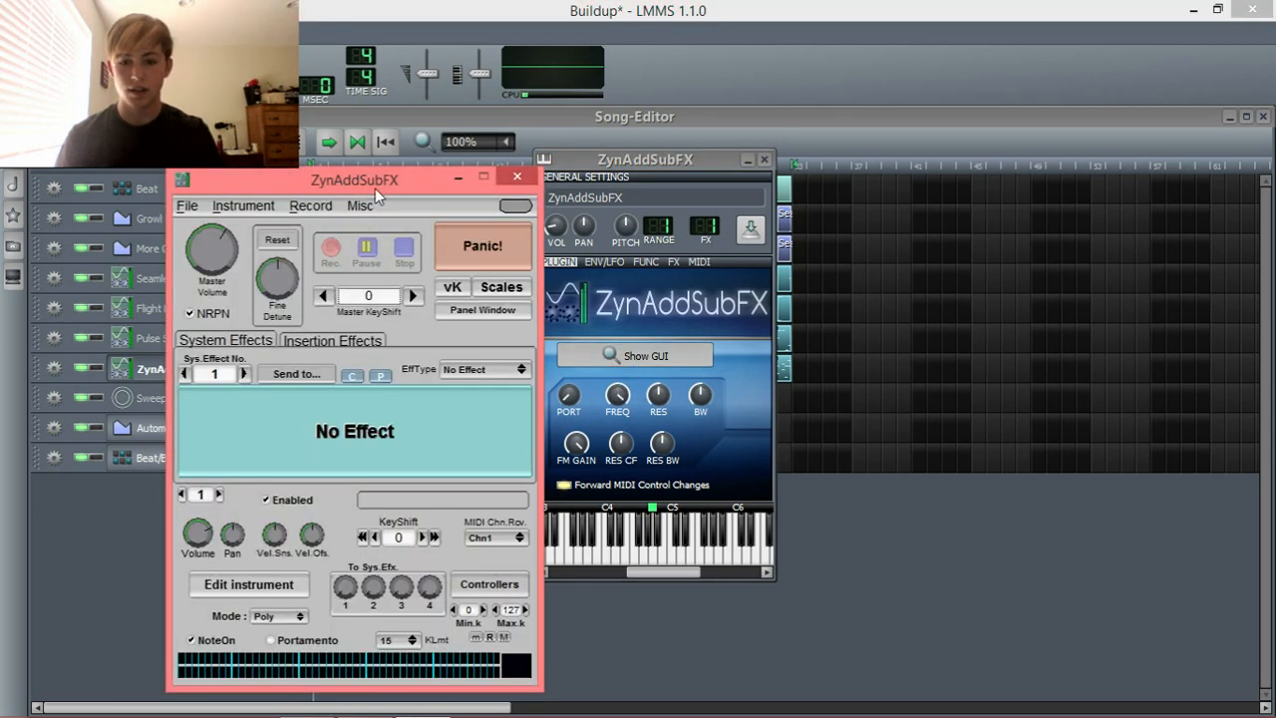
{"action": "left_click_drag", "start_coordinate": [375, 188], "coordinate": [361, 99]}
{"action": "left_click", "coordinate": [256, 496]}
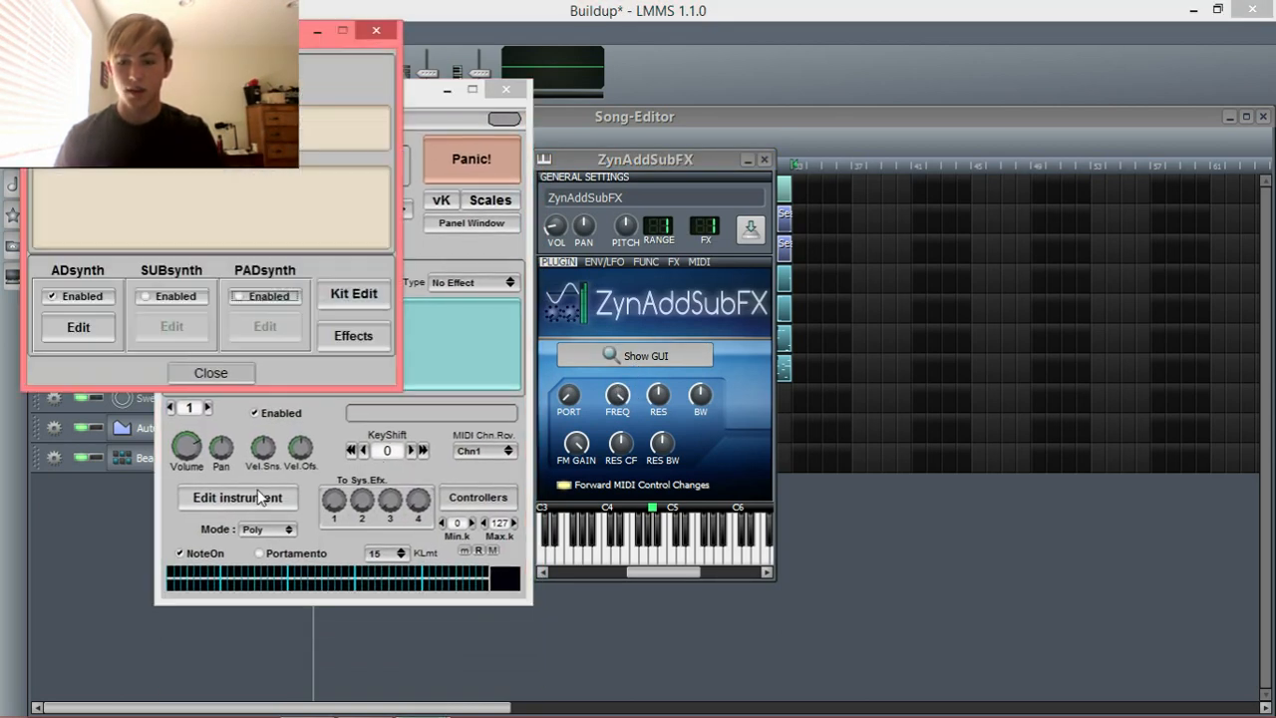
{"action": "left_click", "coordinate": [97, 297]}
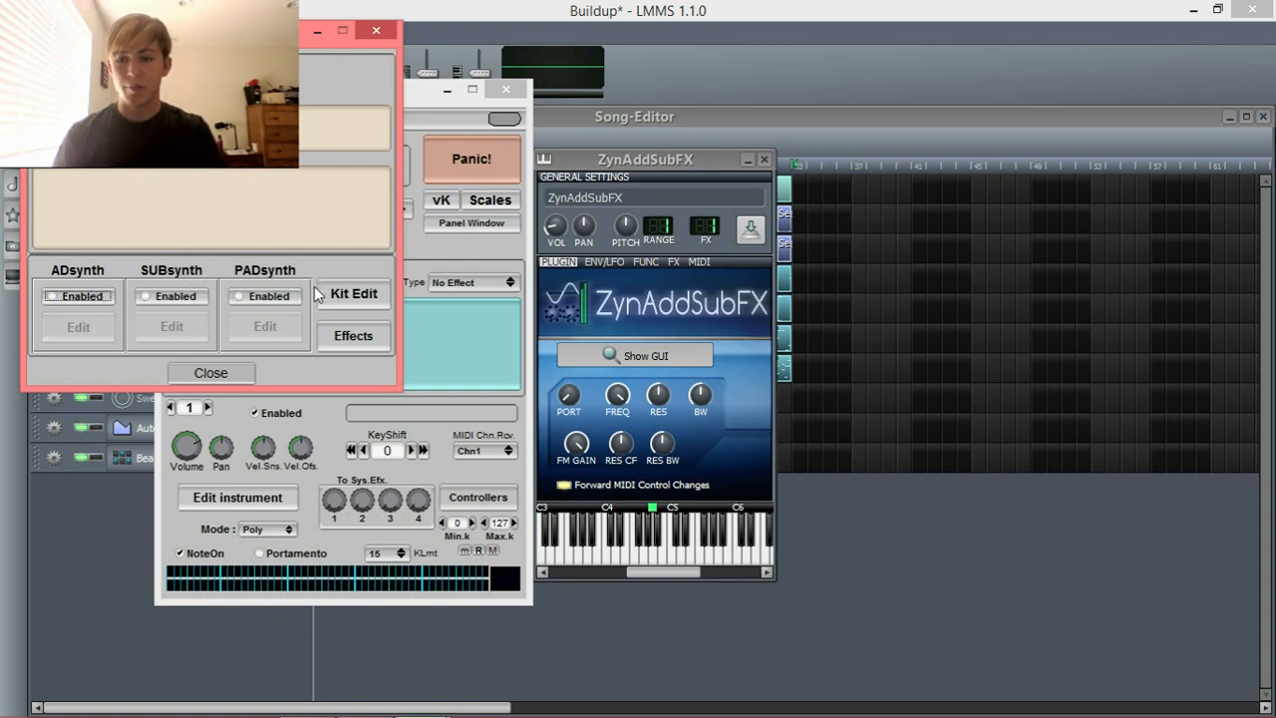
{"action": "left_click", "coordinate": [267, 296]}
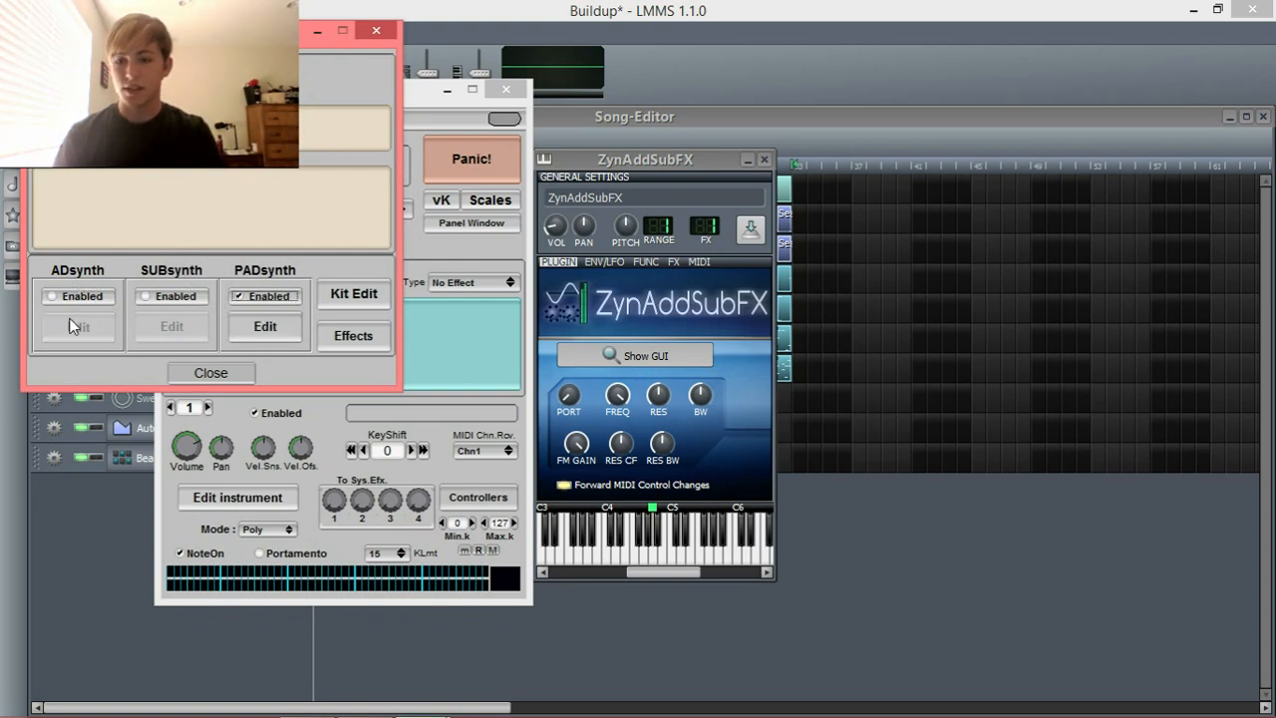
- Edit PADsynth and set the base function of its harmonic content to Power
{"action": "left_click", "coordinate": [262, 331]}
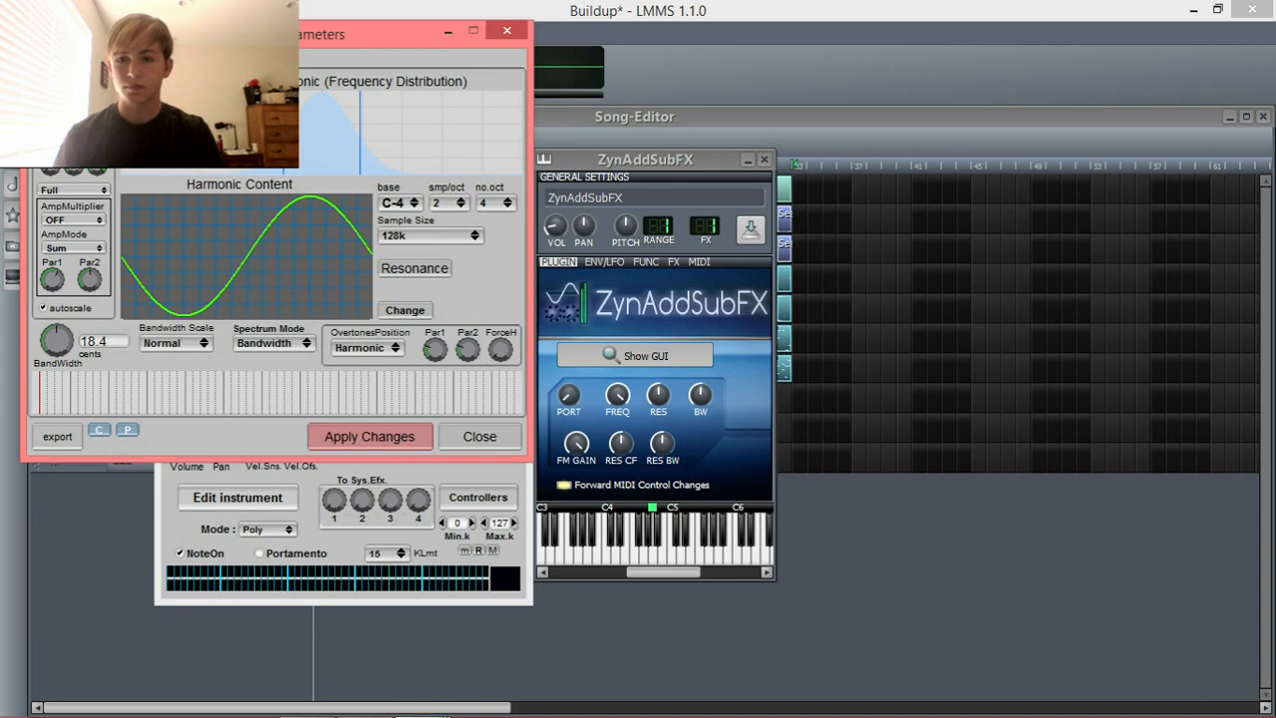
{"action": "left_click_drag", "start_coordinate": [204, 33], "coordinate": [282, 42]}
{"action": "left_click", "coordinate": [307, 68]}
{"action": "left_click", "coordinate": [581, 340]}
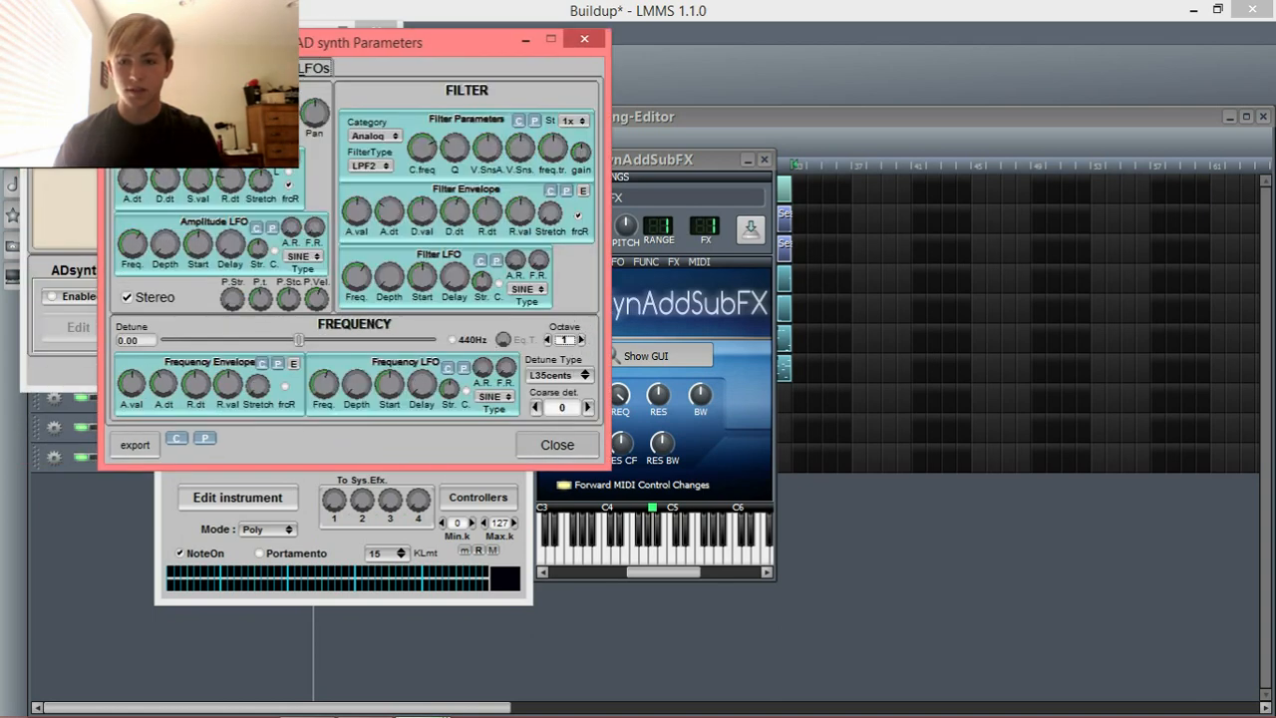
{"action": "left_click", "coordinate": [245, 68]}
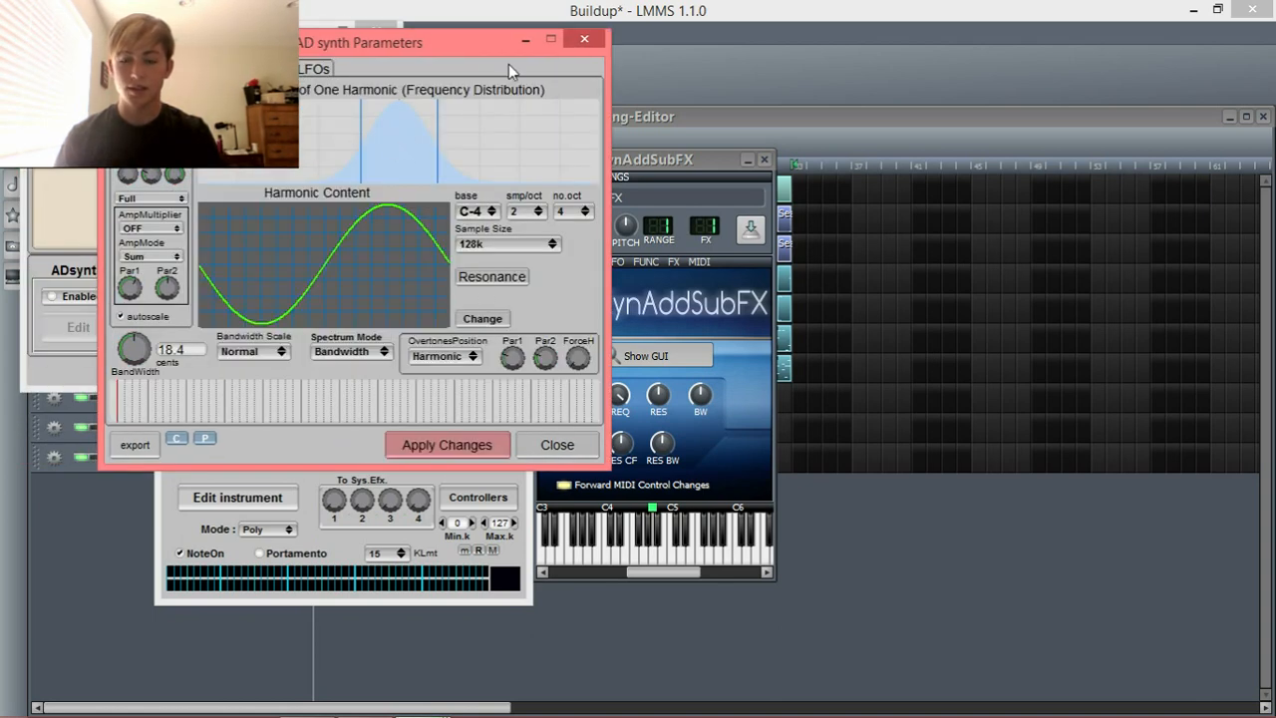
{"action": "left_click_drag", "start_coordinate": [482, 50], "coordinate": [493, 97]}
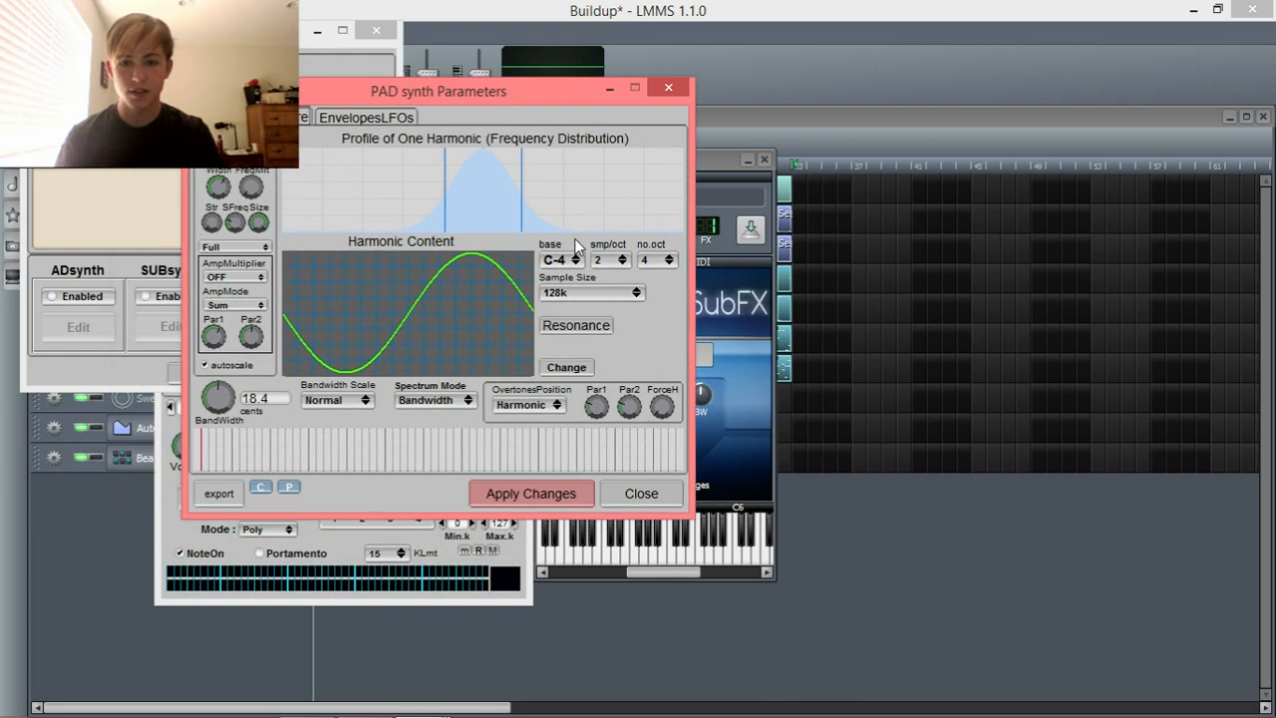
{"action": "left_click", "coordinate": [569, 368]}
{"action": "left_click", "coordinate": [435, 346]}
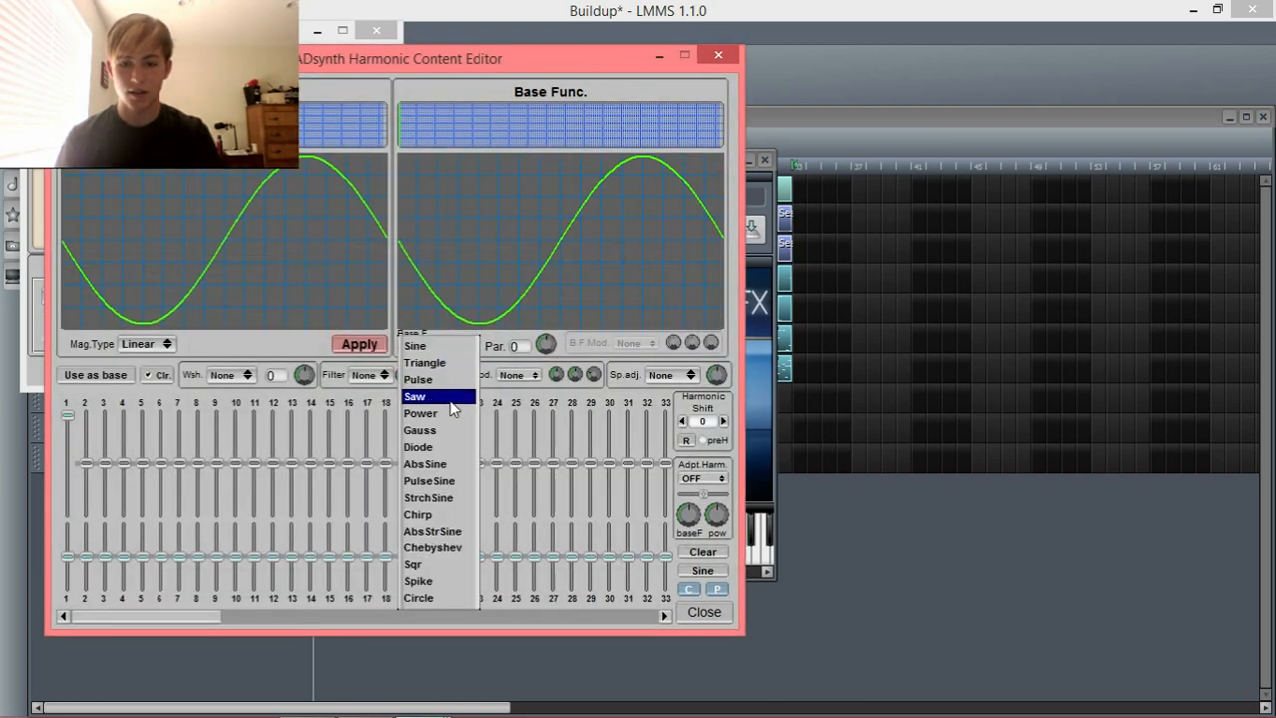
{"action": "left_click", "coordinate": [442, 411]}
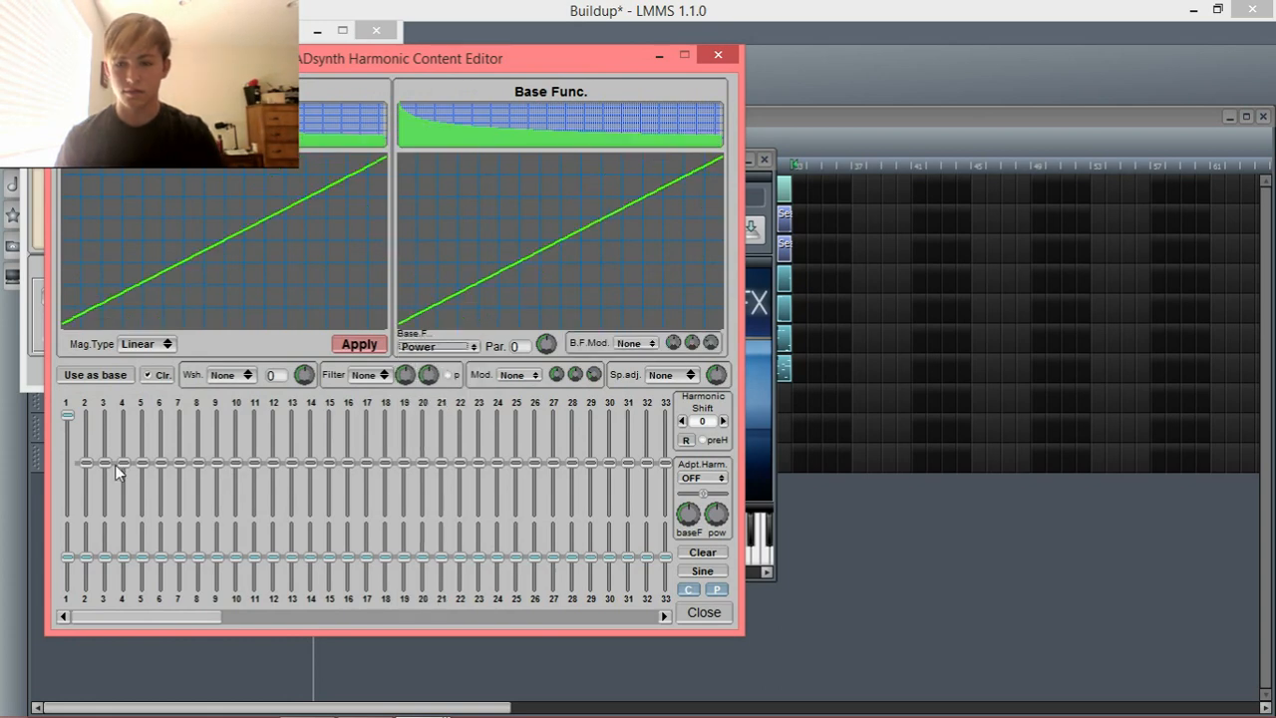
- Set harmonic 2 to maximum, lower harmonic 1 slightly, raise harmonics 4, 8 and 16 slightly, and apply the harmonic content
{"action": "mouse_move", "coordinate": [68, 416]}
{"action": "left_mouse_down"}
{"action": "mouse_move", "coordinate": [69, 442]}
{"action": "mouse_move", "coordinate": [85, 415]}
{"action": "mouse_move", "coordinate": [75, 428]}
{"action": "left_mouse_up"}
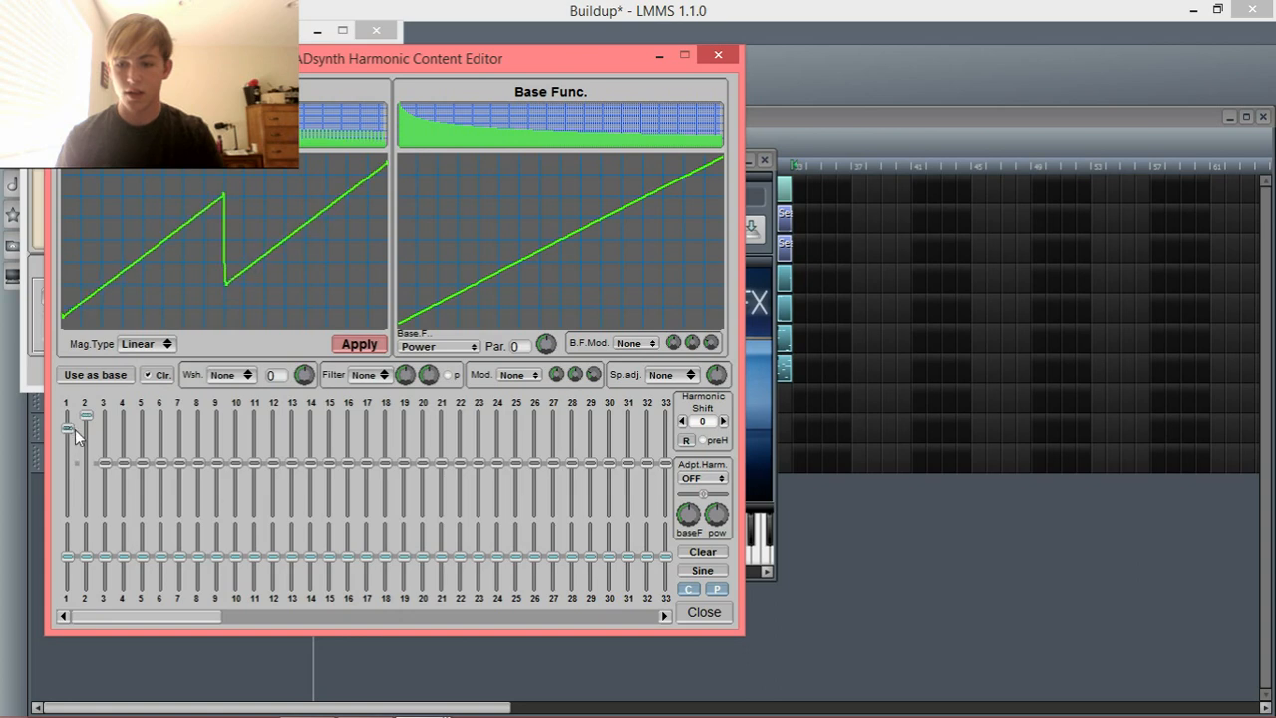
{"action": "left_click_drag", "start_coordinate": [128, 464], "coordinate": [124, 451]}
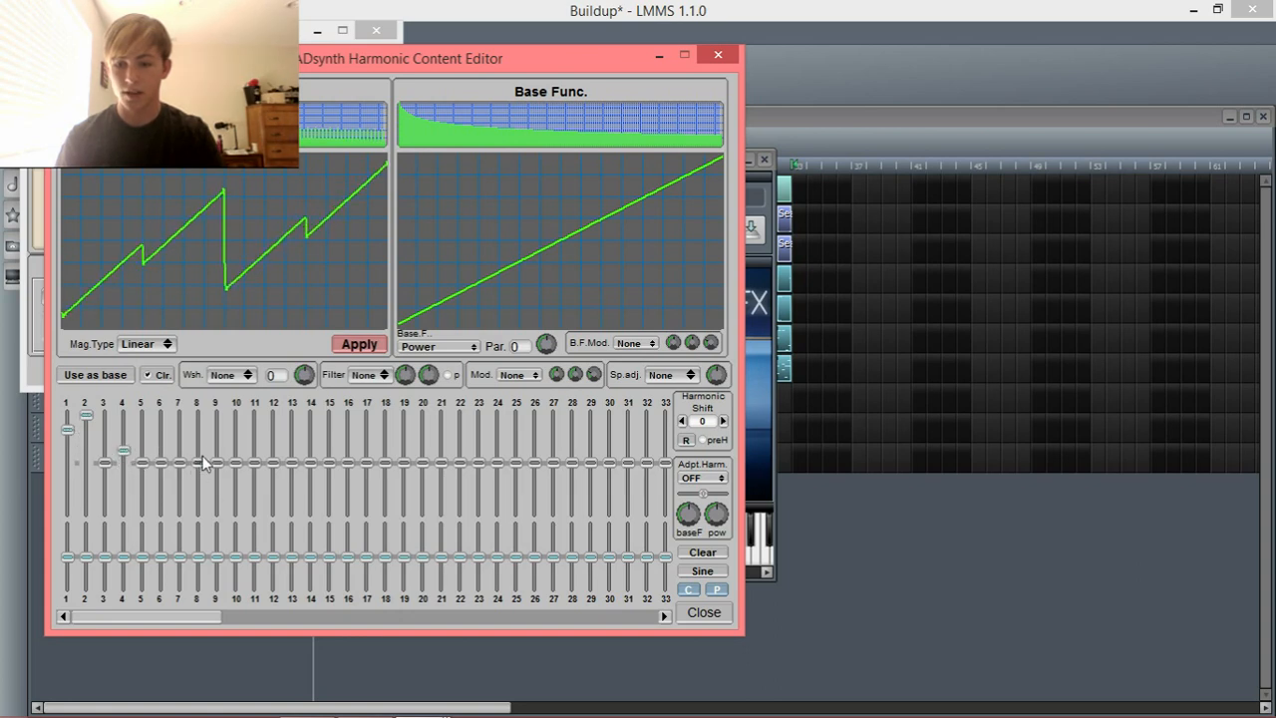
{"action": "left_click_drag", "start_coordinate": [202, 463], "coordinate": [206, 453]}
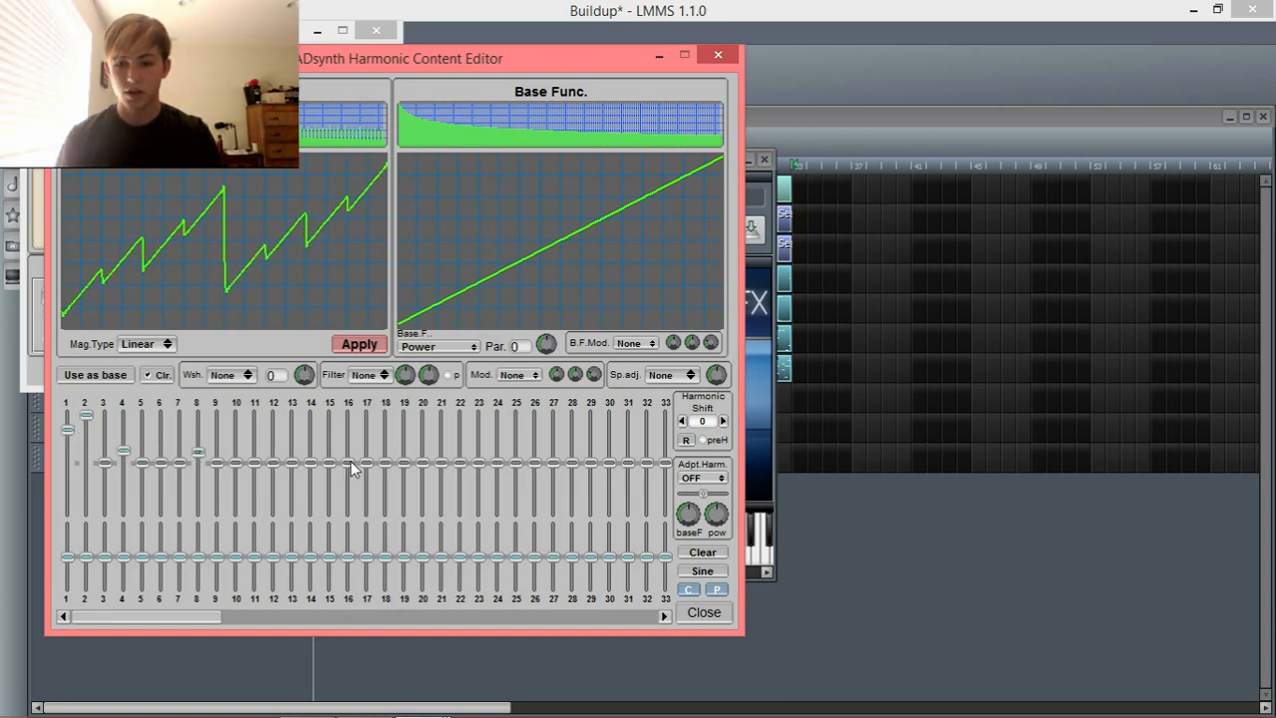
{"action": "left_click_drag", "start_coordinate": [350, 465], "coordinate": [349, 458]}
{"action": "left_click", "coordinate": [359, 344]}
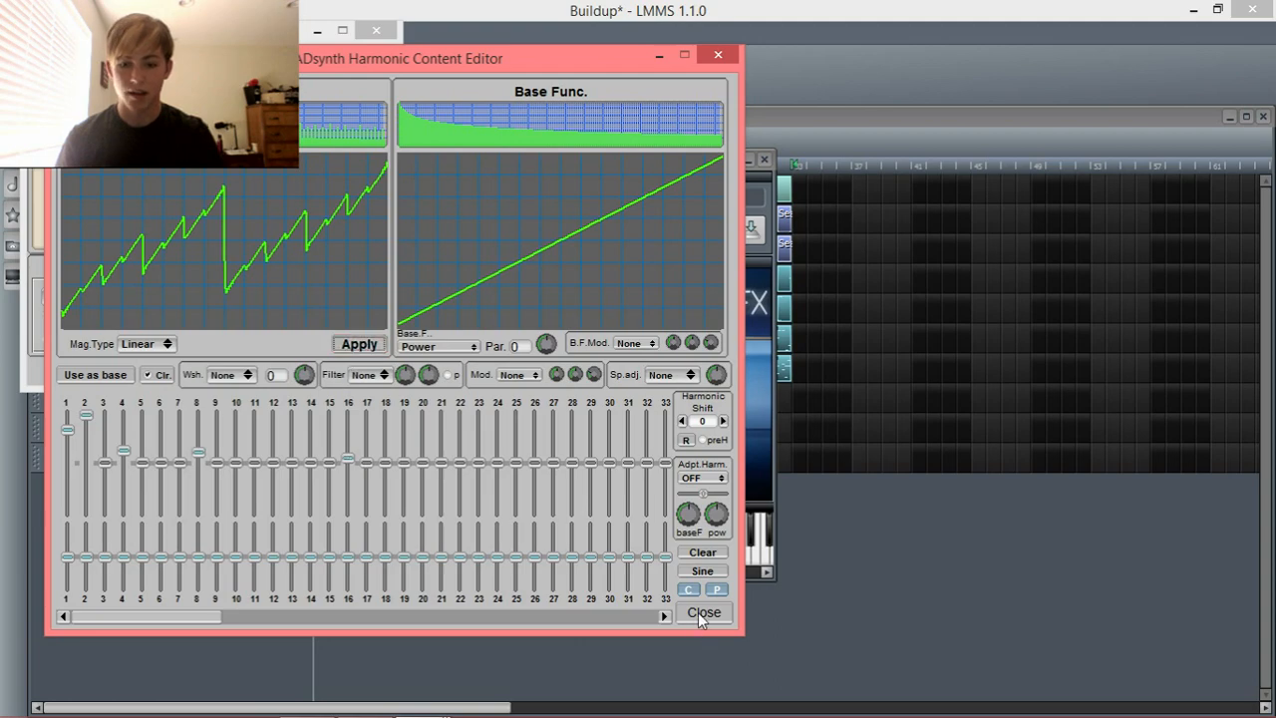
{"action": "left_click", "coordinate": [702, 615]}
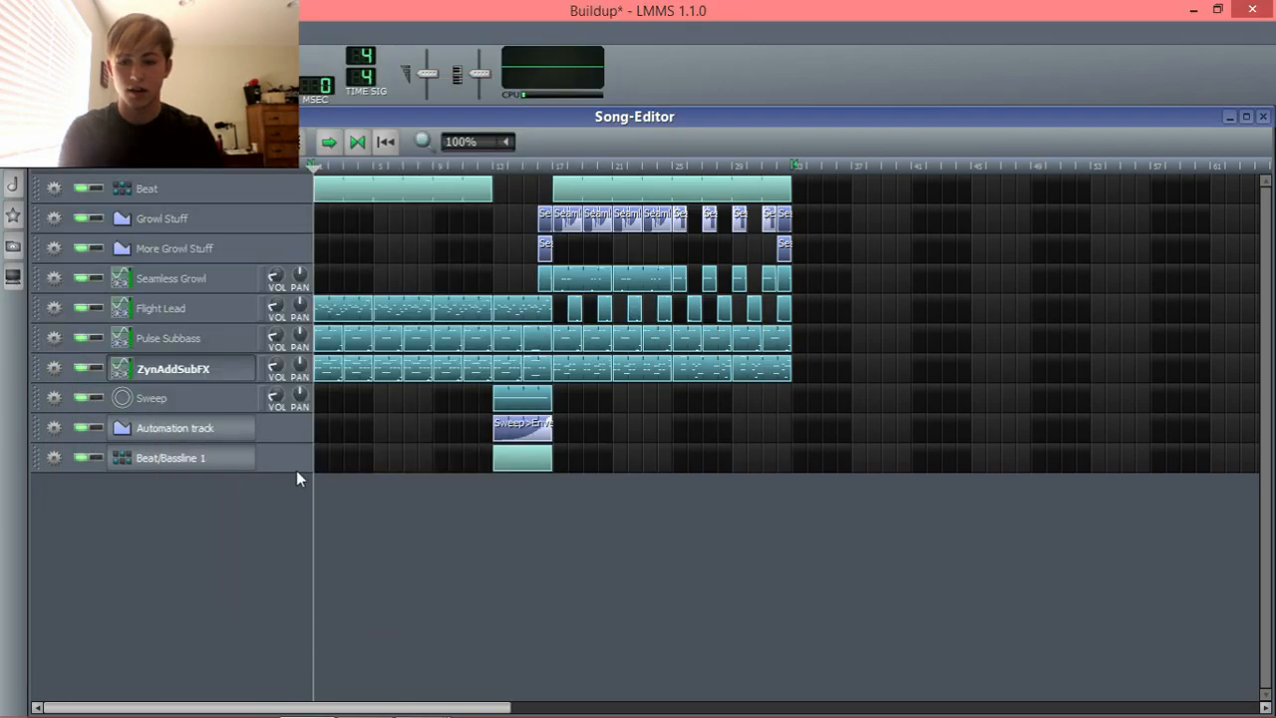
- Solo the ZynAddSubFX track and play its opening briefly
{"action": "left_click", "coordinate": [97, 368]}
{"action": "key", "text": "space"}
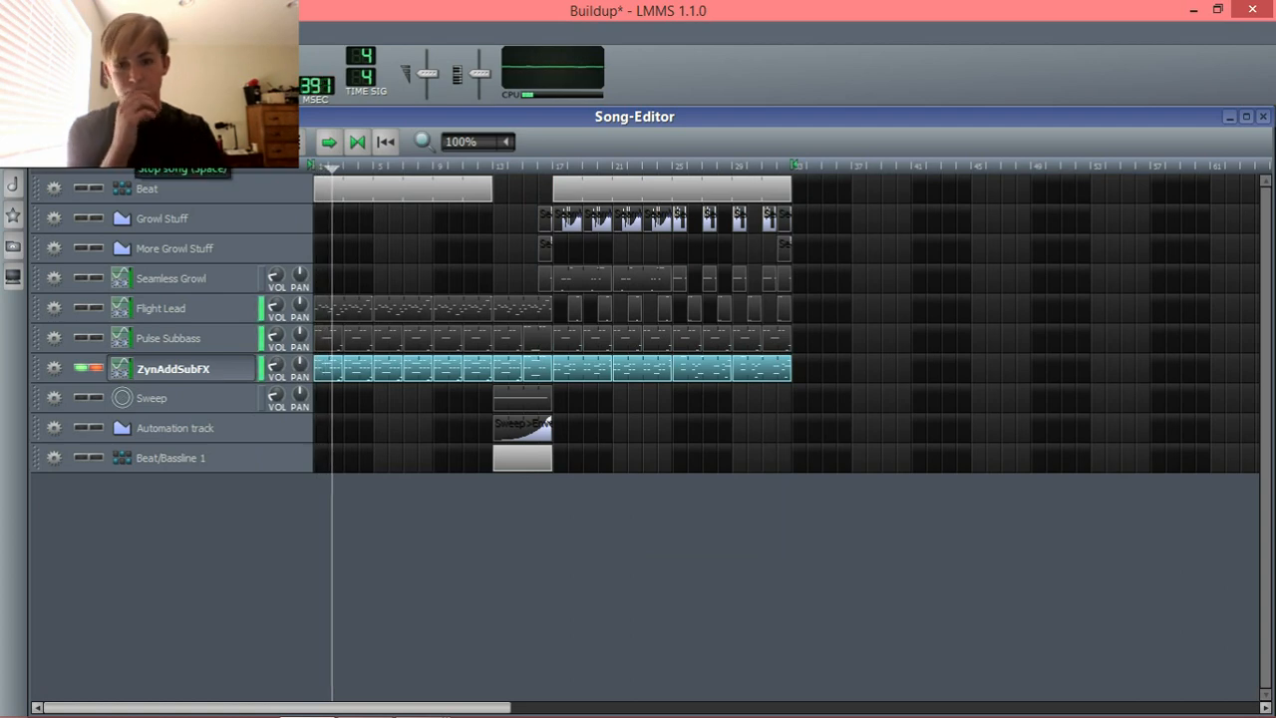
{"action": "key", "text": "space"}
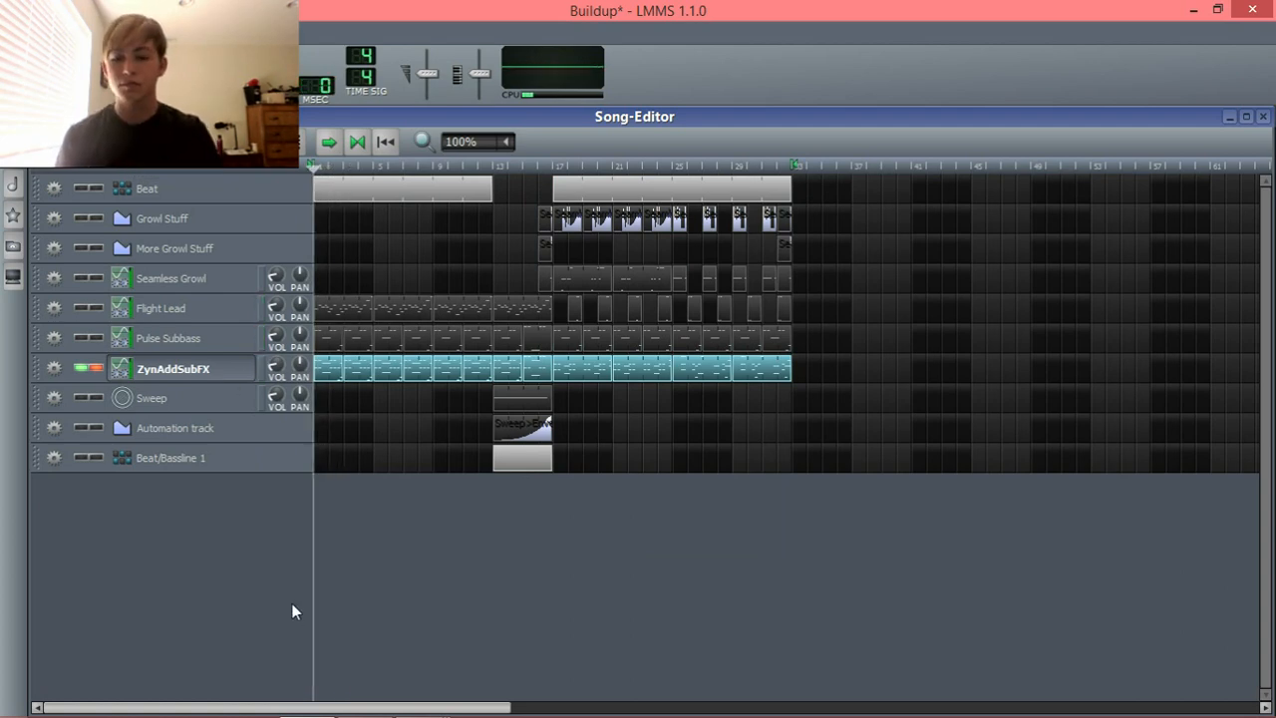
- In the PADsynth envelope settings, adjust the amplitude envelope's decay, sustain and release, and set the amplitude volume to 110
{"action": "mouse_move", "coordinate": [419, 698]}
{"action": "left_click", "coordinate": [546, 628]}
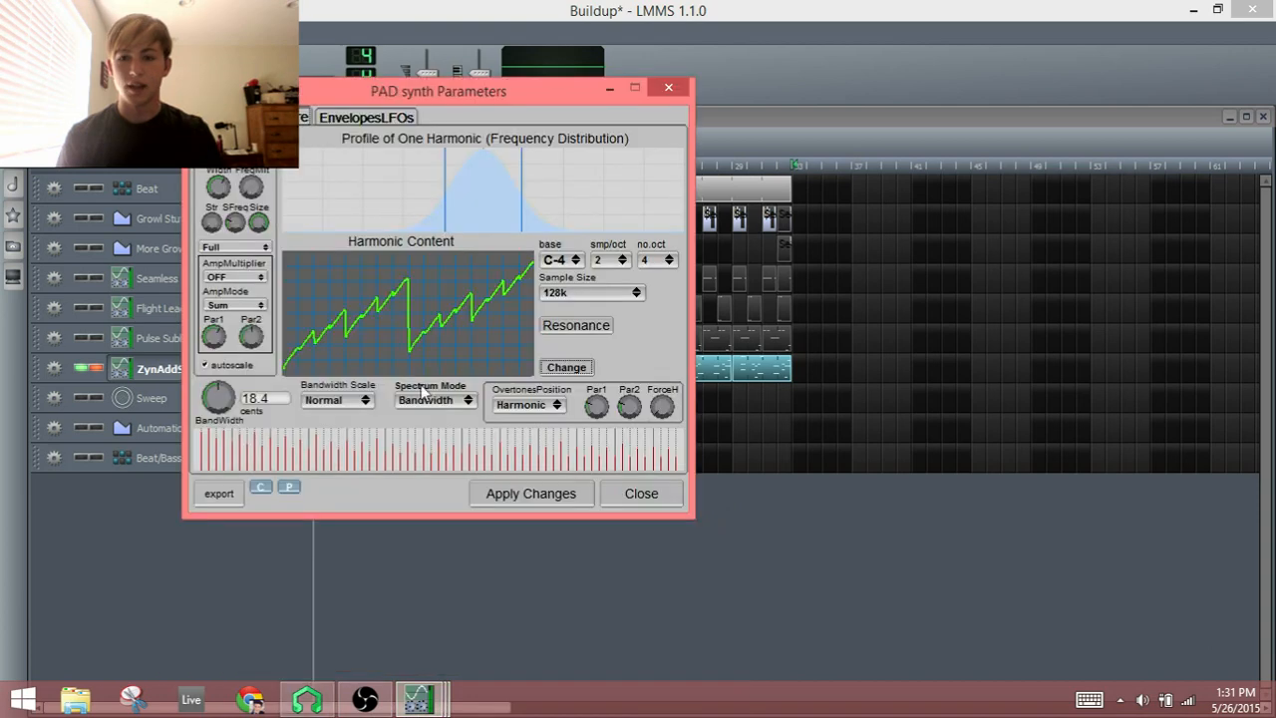
{"action": "left_click", "coordinate": [346, 114]}
{"action": "left_click_drag", "start_coordinate": [337, 98], "coordinate": [533, 180]}
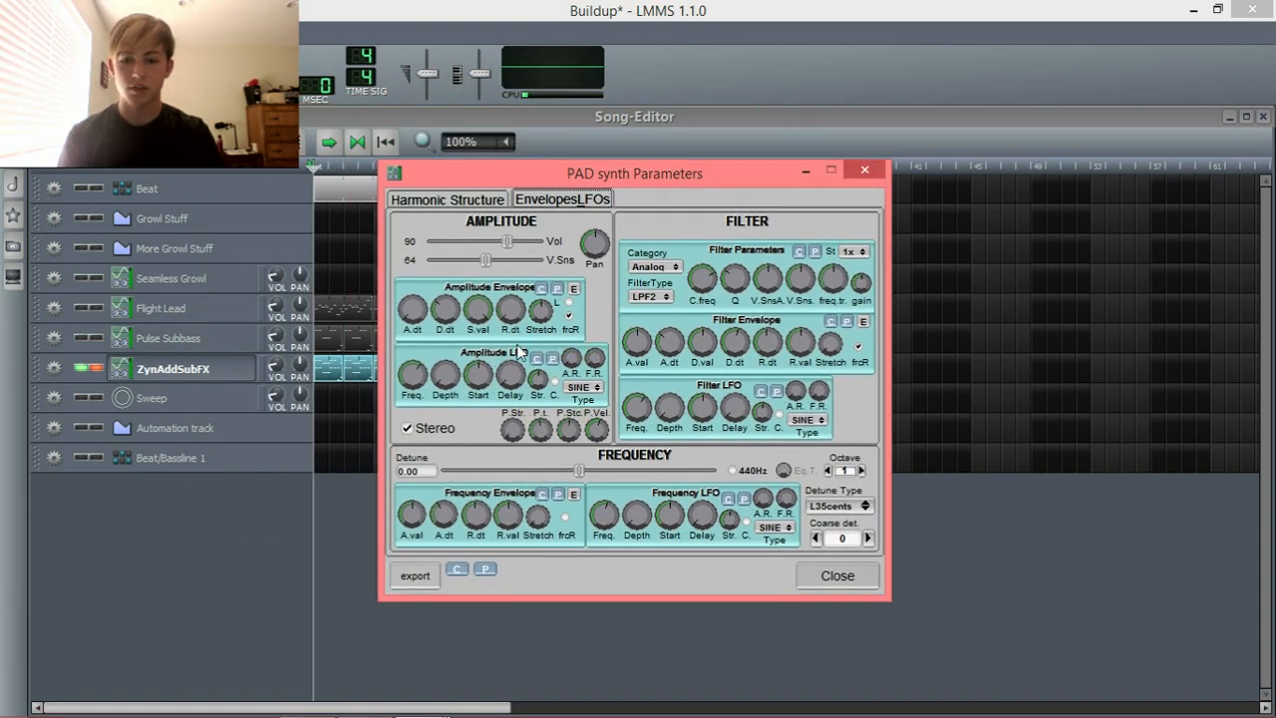
{"action": "left_click_drag", "start_coordinate": [510, 306], "coordinate": [512, 335]}
{"action": "left_click_drag", "start_coordinate": [445, 311], "coordinate": [483, 347]}
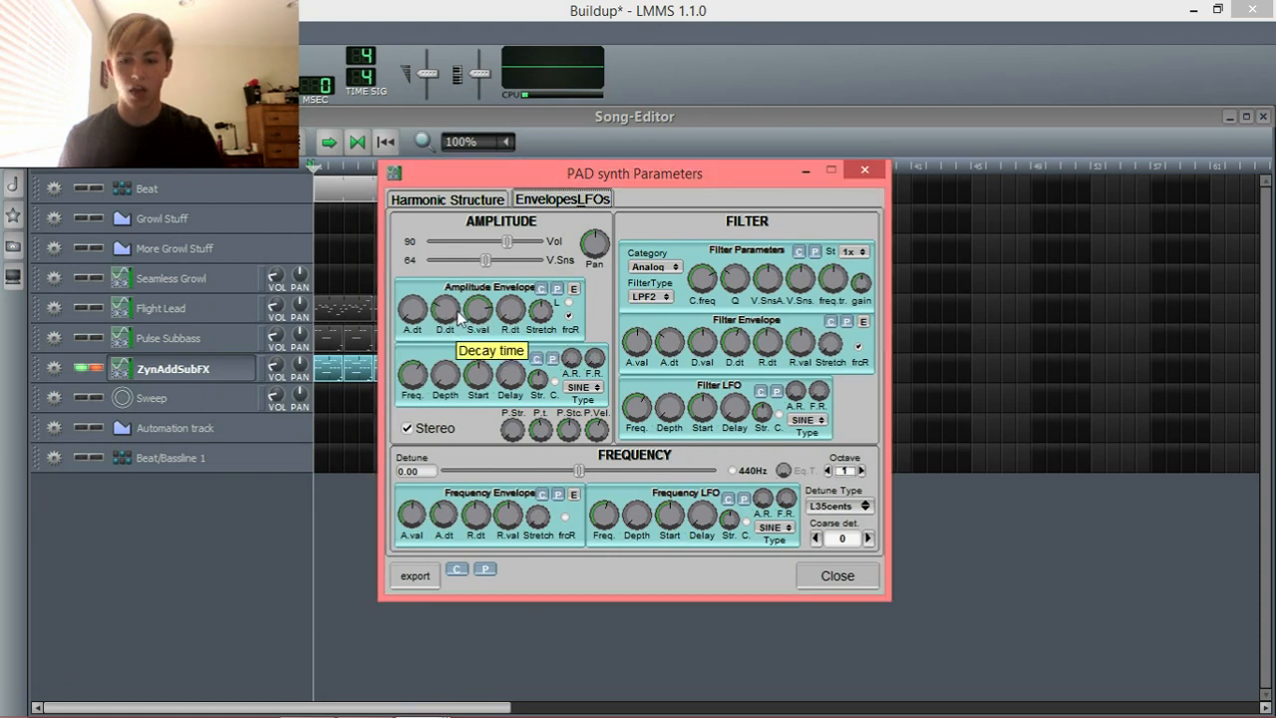
{"action": "left_click_drag", "start_coordinate": [507, 242], "coordinate": [523, 241]}
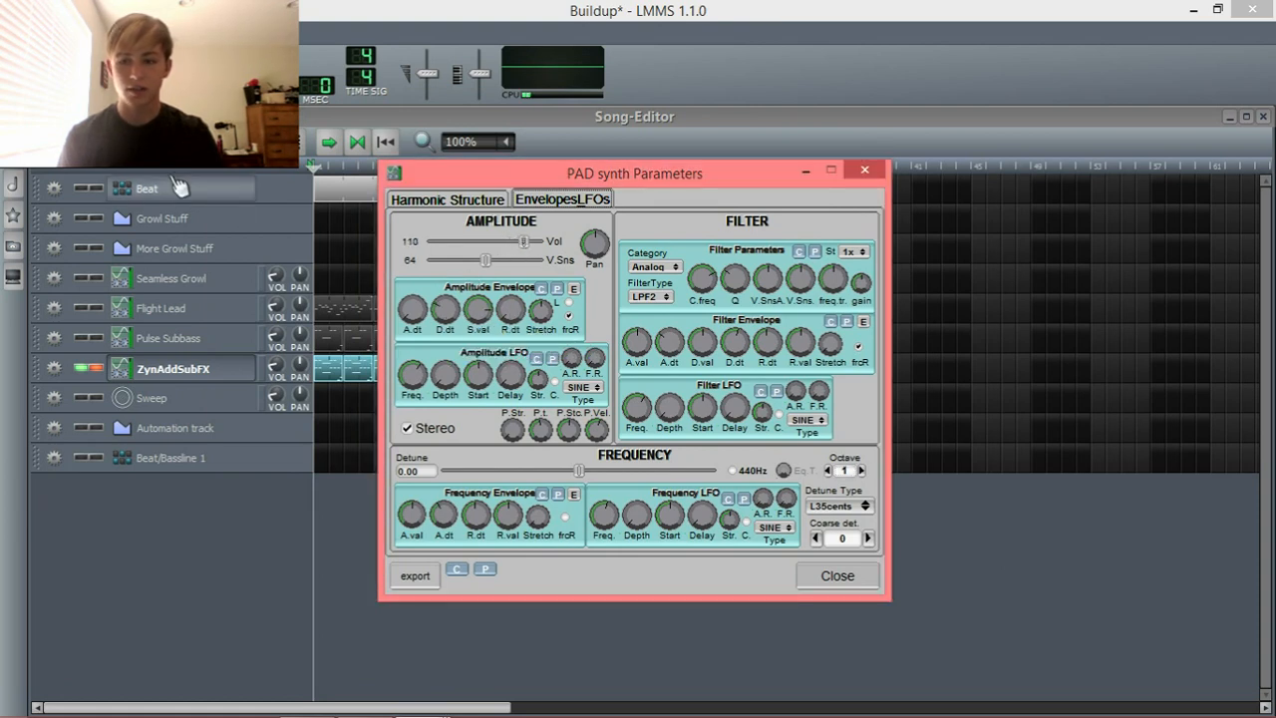
- Play the soloed track from the start to hear the adjusted pad, and stop playback
{"action": "left_click", "coordinate": [177, 188]}
{"action": "key", "text": "space"}
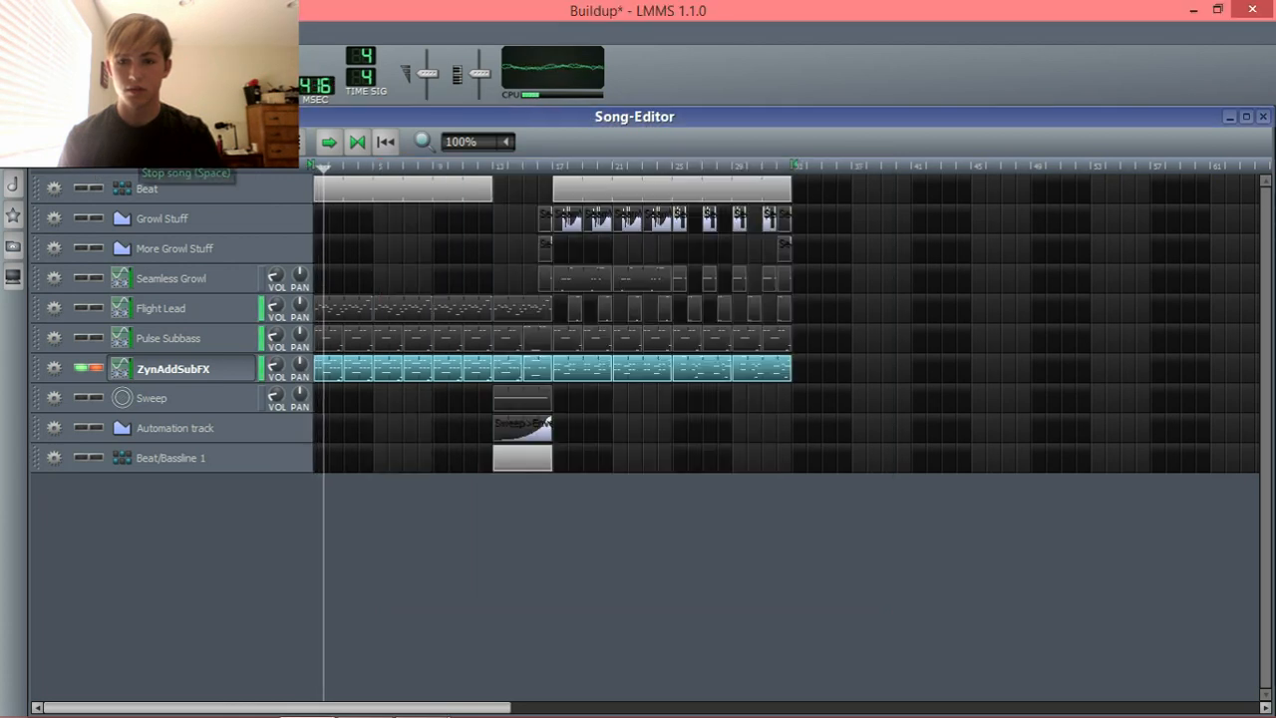
{"action": "left_click", "coordinate": [135, 143]}
- Return to the PADsynth parameters, adjust the amplitude envelope's sustain value, and audition the soloed track again
{"action": "mouse_move", "coordinate": [591, 708]}
{"action": "left_click", "coordinate": [440, 701]}
{"action": "left_click", "coordinate": [471, 608]}
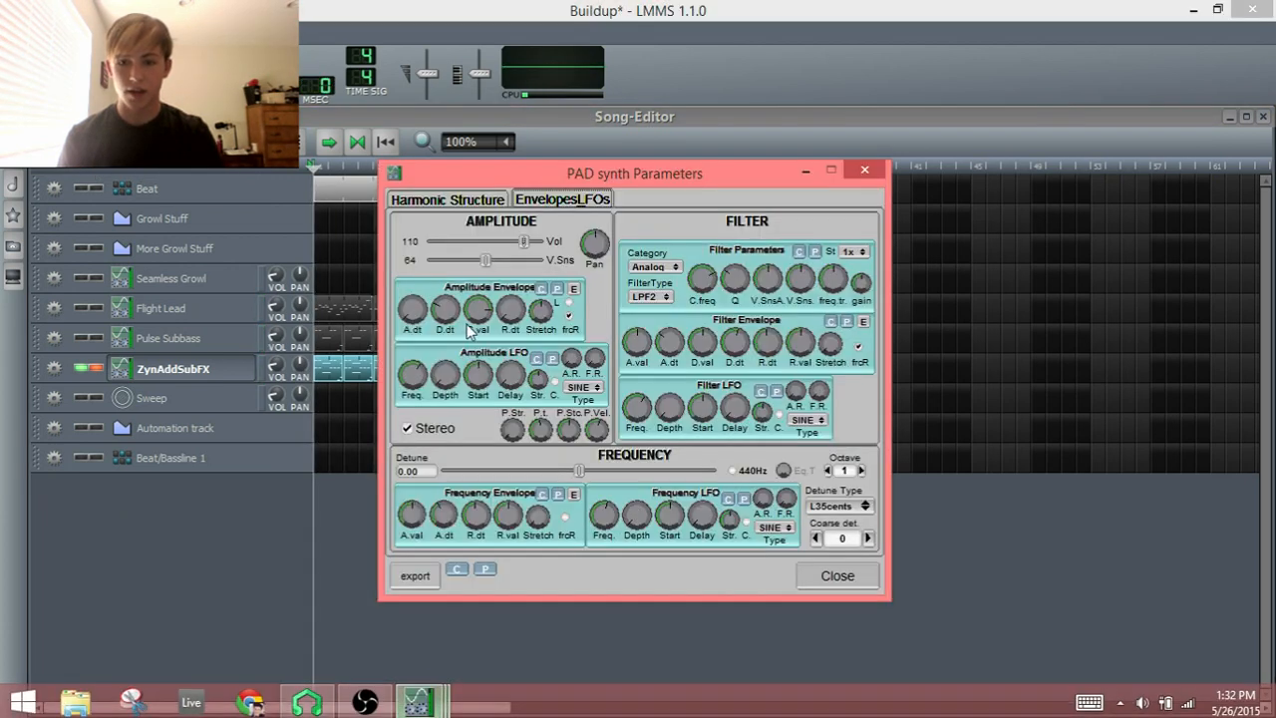
{"action": "left_click", "coordinate": [287, 552]}
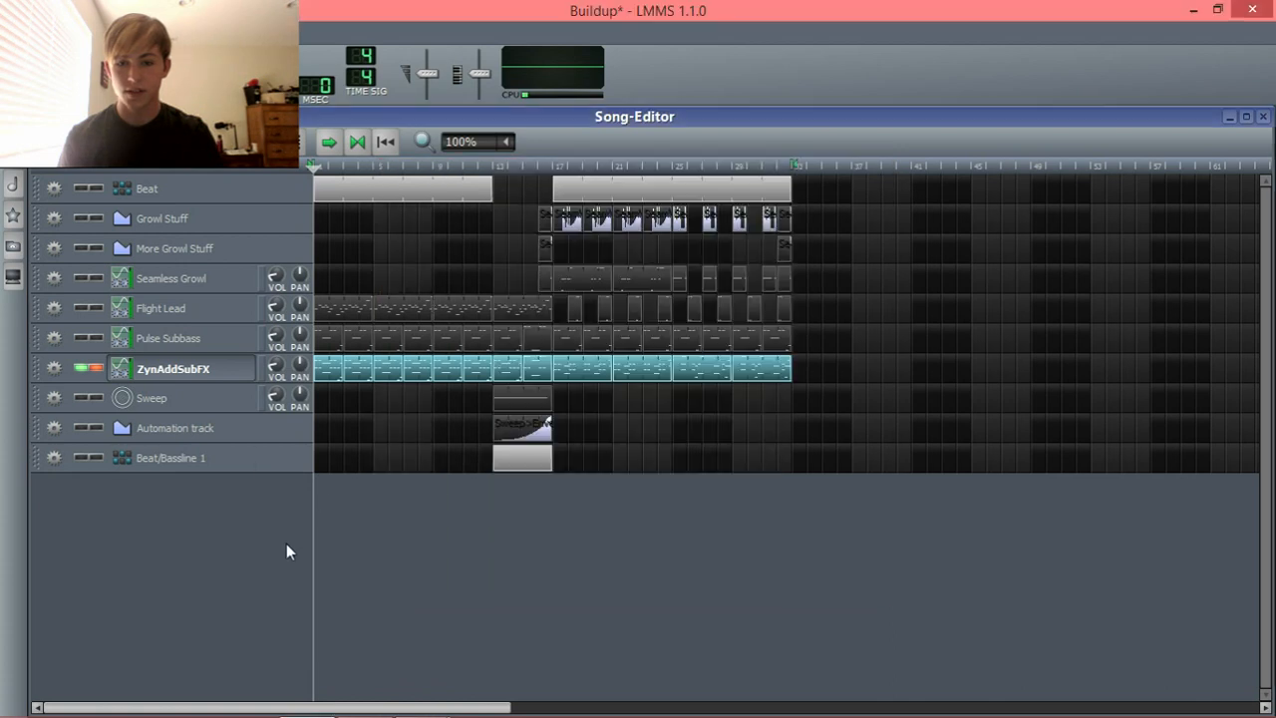
{"action": "left_click", "coordinate": [50, 142]}
{"action": "left_click", "coordinate": [136, 143]}
- Raise the amplitude envelope's sustain value in the PADsynth envelope settings and play the opening of the soloed track
{"action": "mouse_move", "coordinate": [535, 686]}
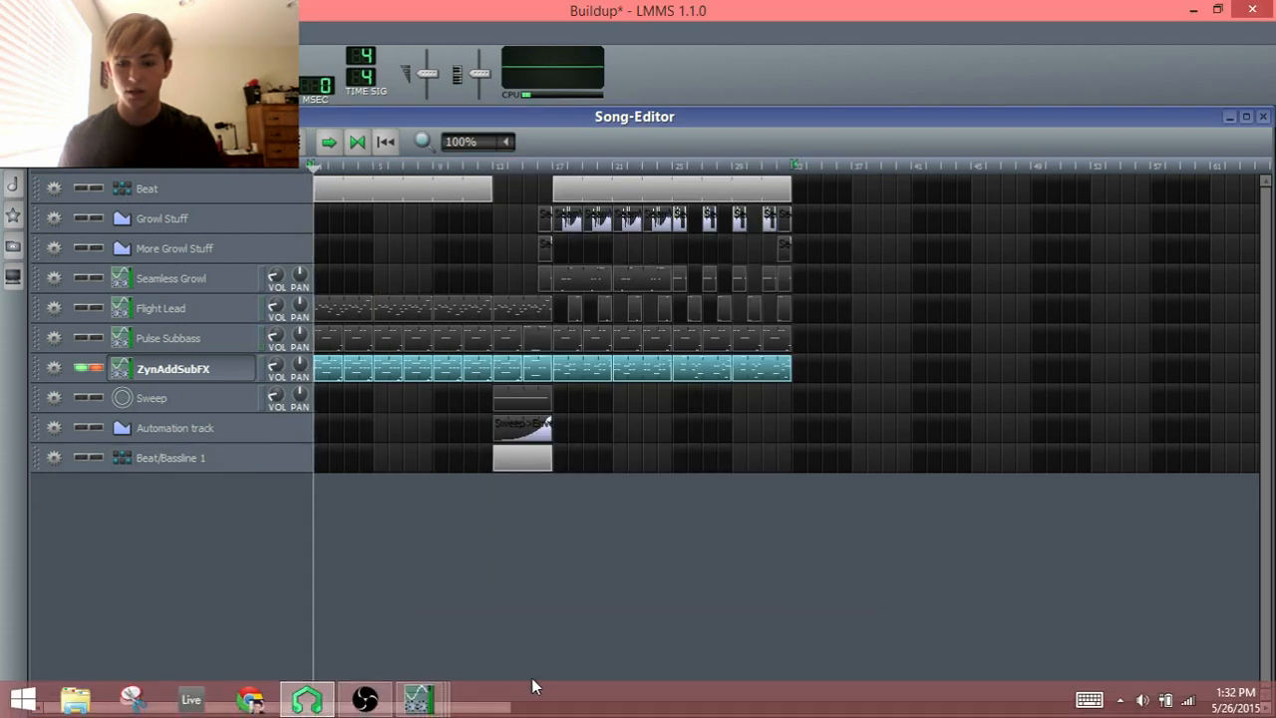
{"action": "left_click", "coordinate": [444, 701]}
{"action": "left_click", "coordinate": [498, 598]}
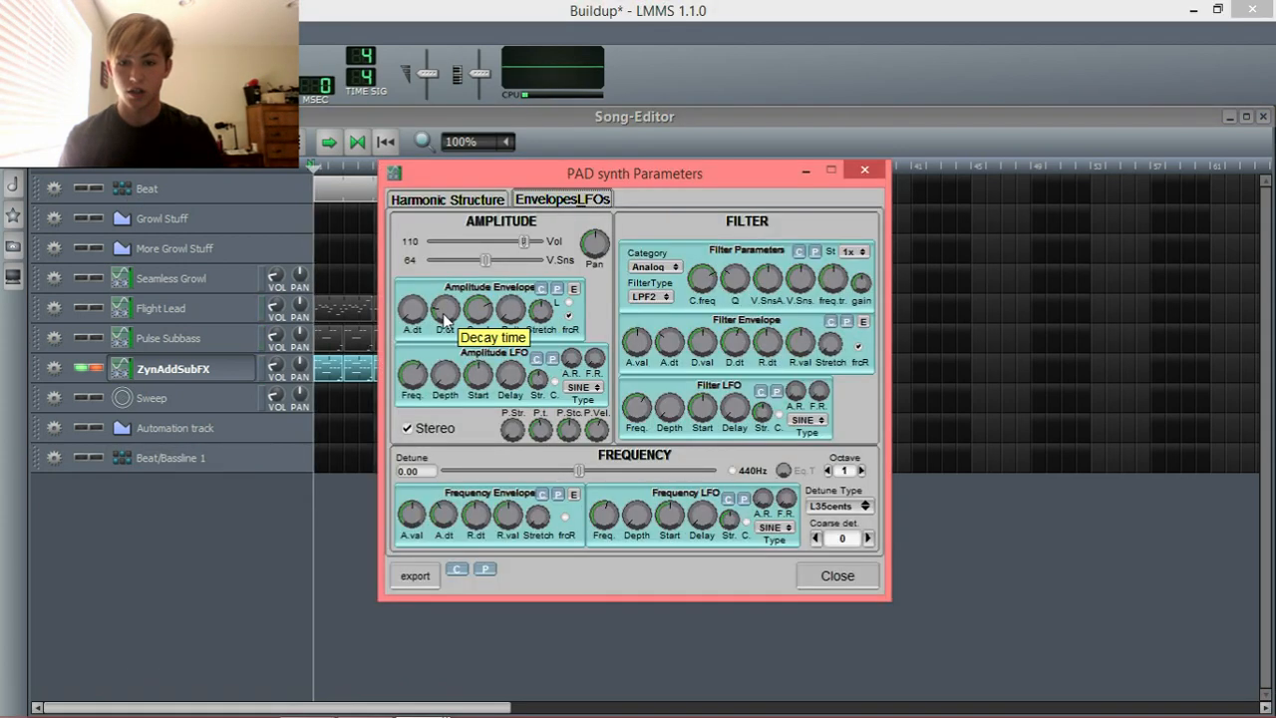
{"action": "left_click_drag", "start_coordinate": [474, 315], "coordinate": [470, 289]}
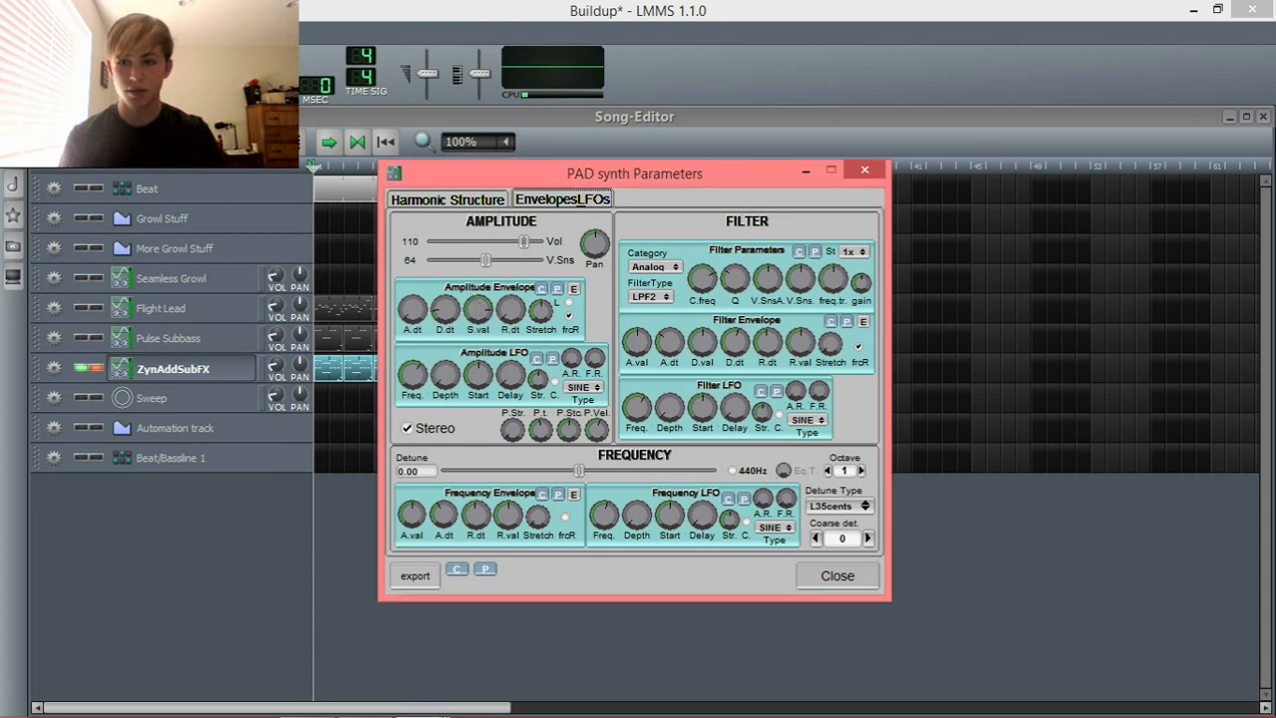
{"action": "left_click", "coordinate": [50, 142]}
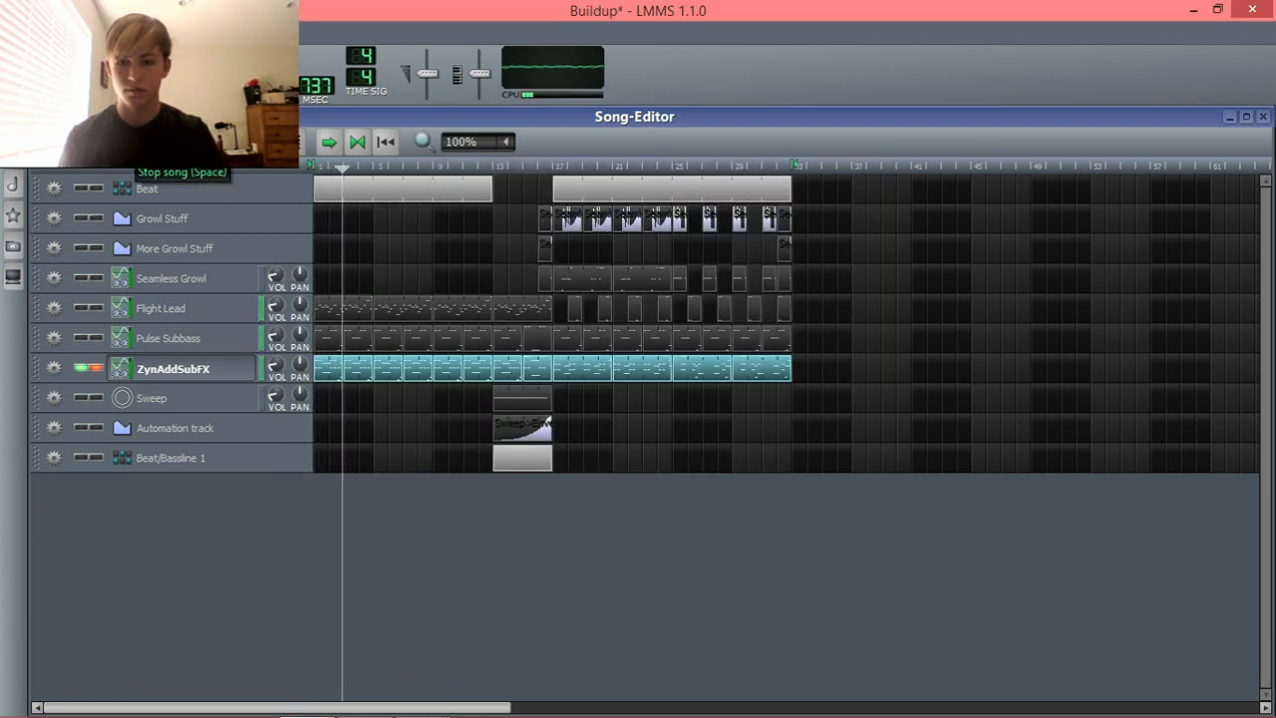
{"action": "left_click", "coordinate": [133, 151]}
- Adjust the PADsynth frequency envelope's starting value and audition the soloed track from the start
{"action": "mouse_move", "coordinate": [420, 701]}
{"action": "left_click", "coordinate": [575, 618]}
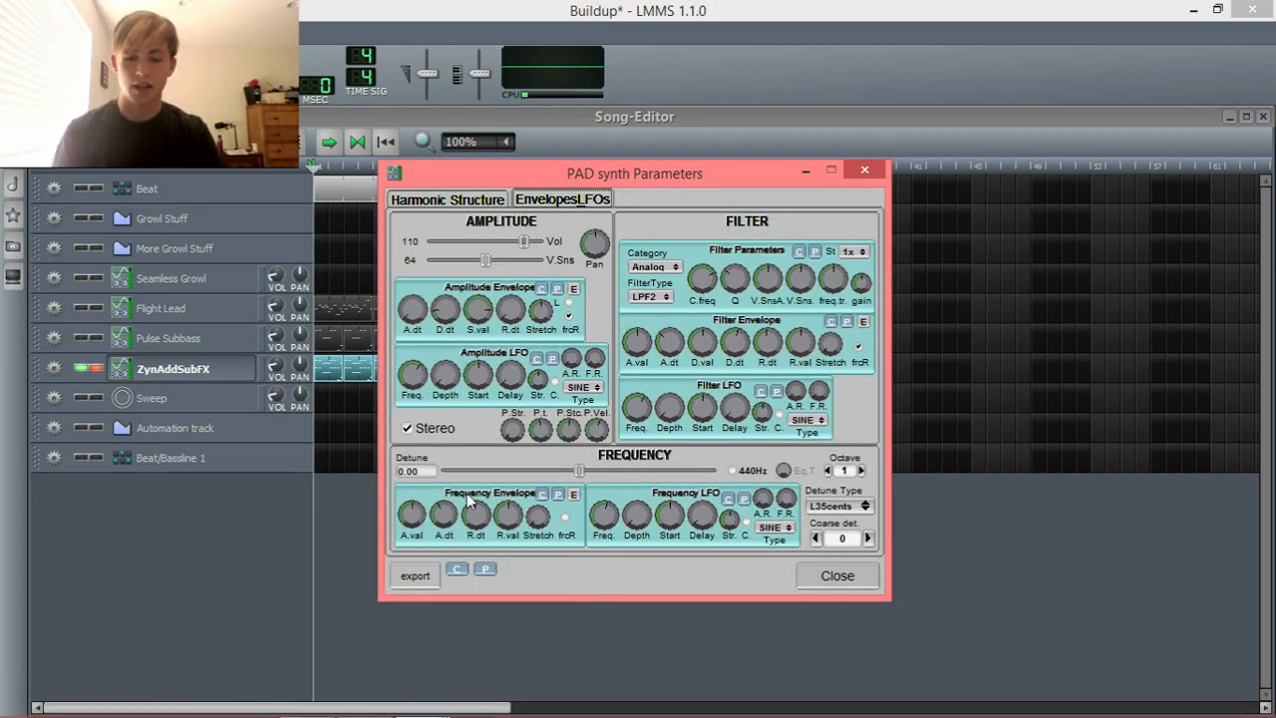
{"action": "left_click_drag", "start_coordinate": [413, 519], "coordinate": [452, 574]}
{"action": "left_click", "coordinate": [48, 141]}
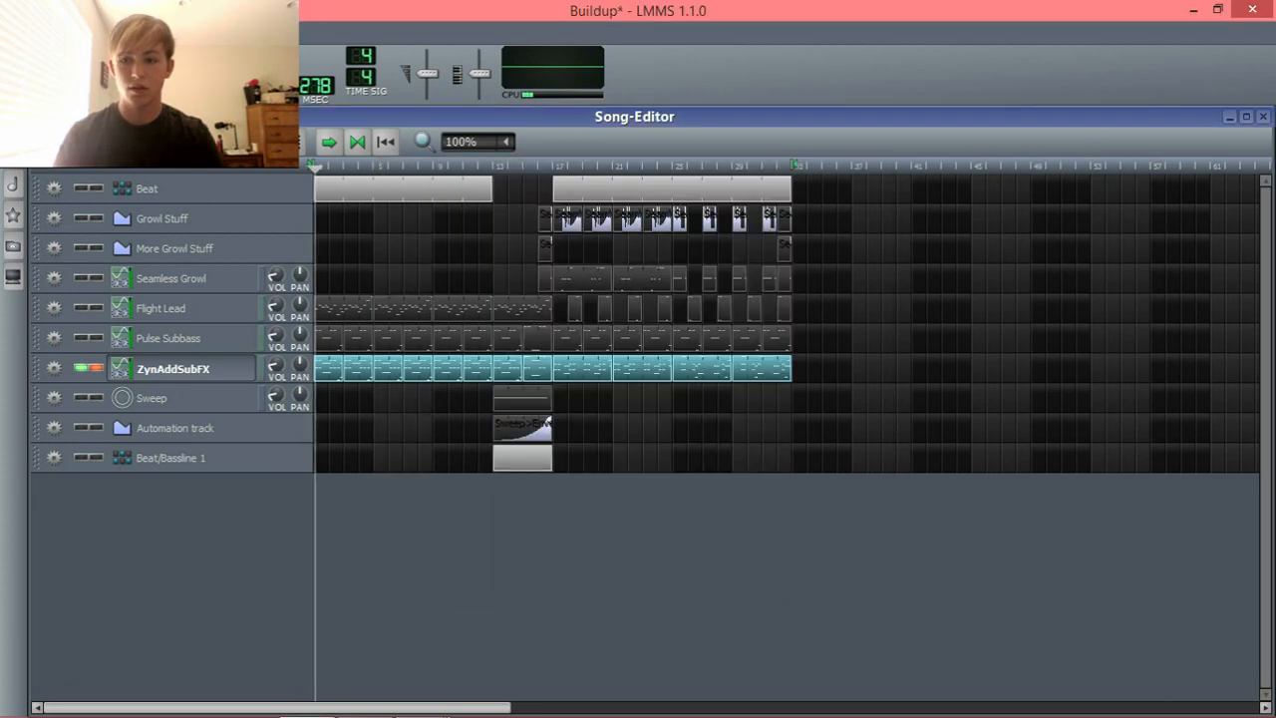
{"action": "left_click", "coordinate": [132, 142]}
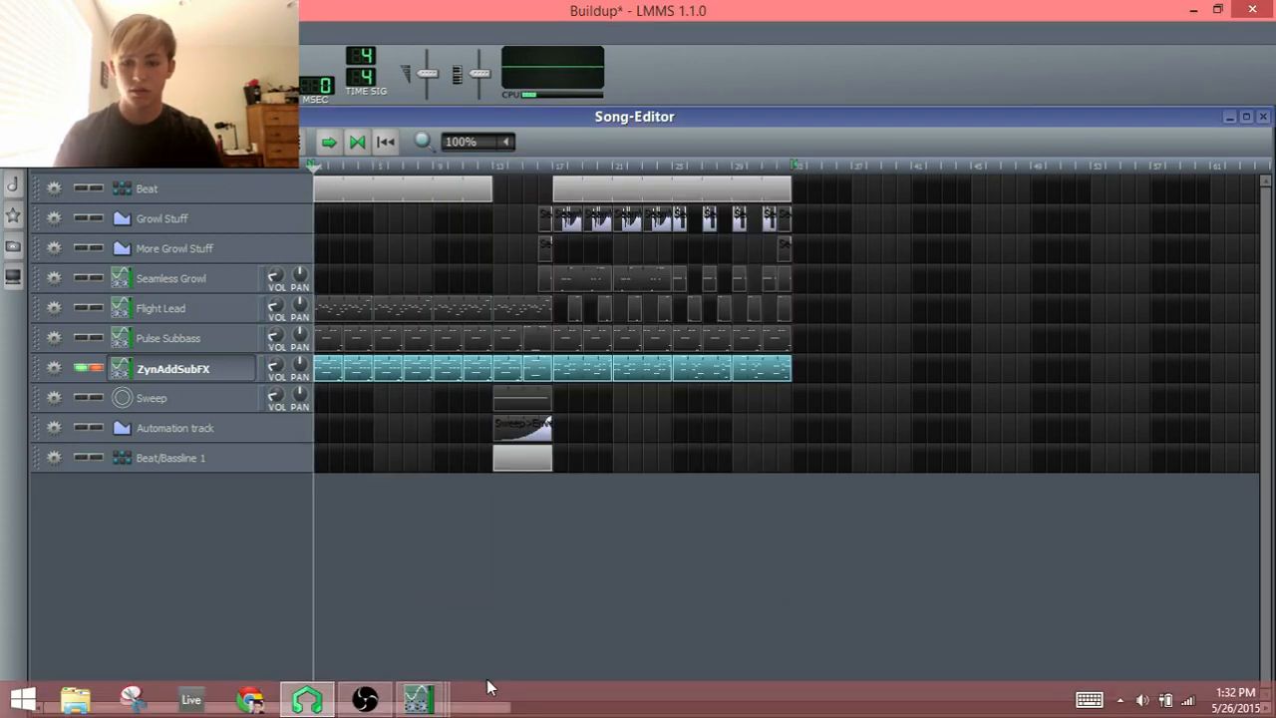
{"action": "mouse_move", "coordinate": [437, 701]}
{"action": "left_click", "coordinate": [602, 587]}
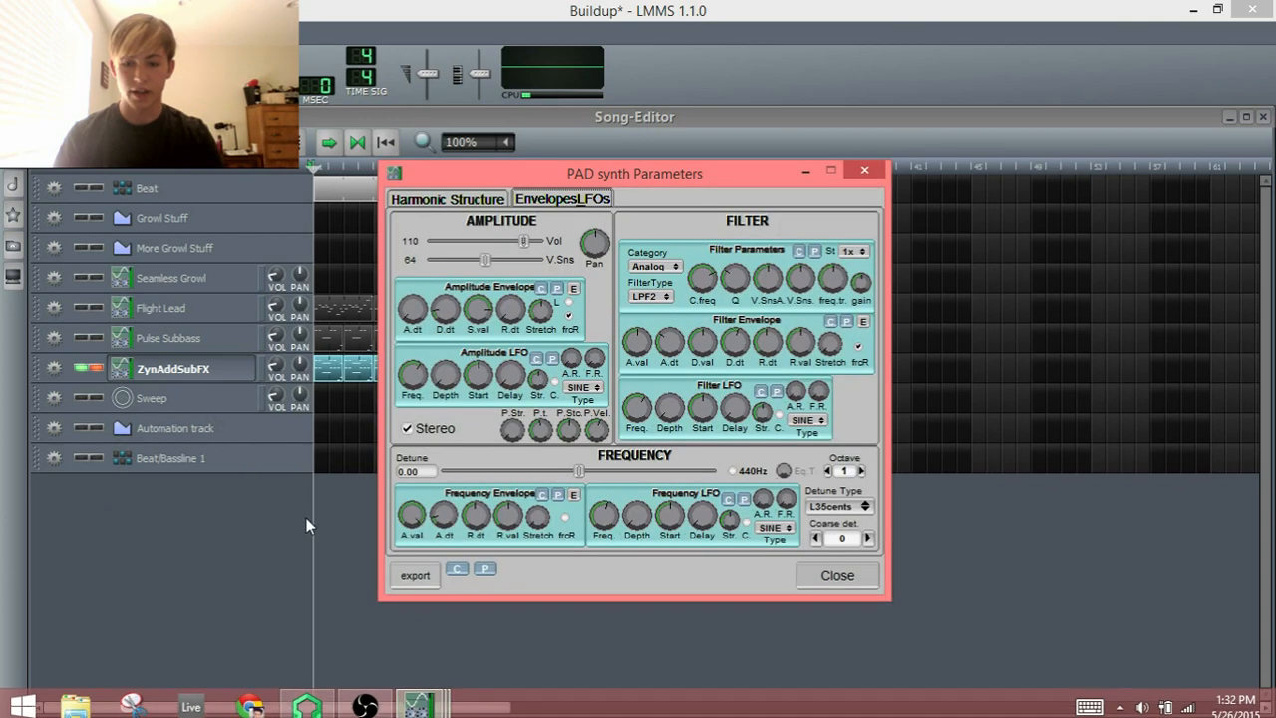
{"action": "left_click", "coordinate": [48, 142]}
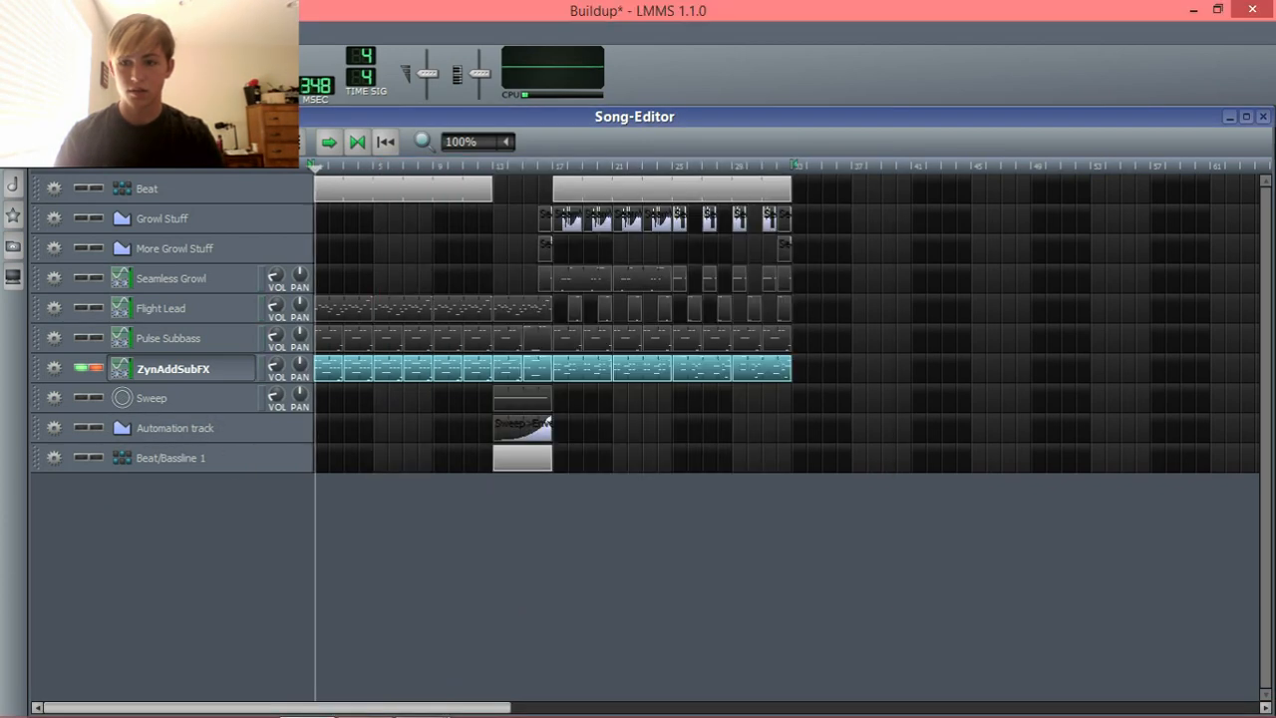
{"action": "left_click", "coordinate": [131, 141]}
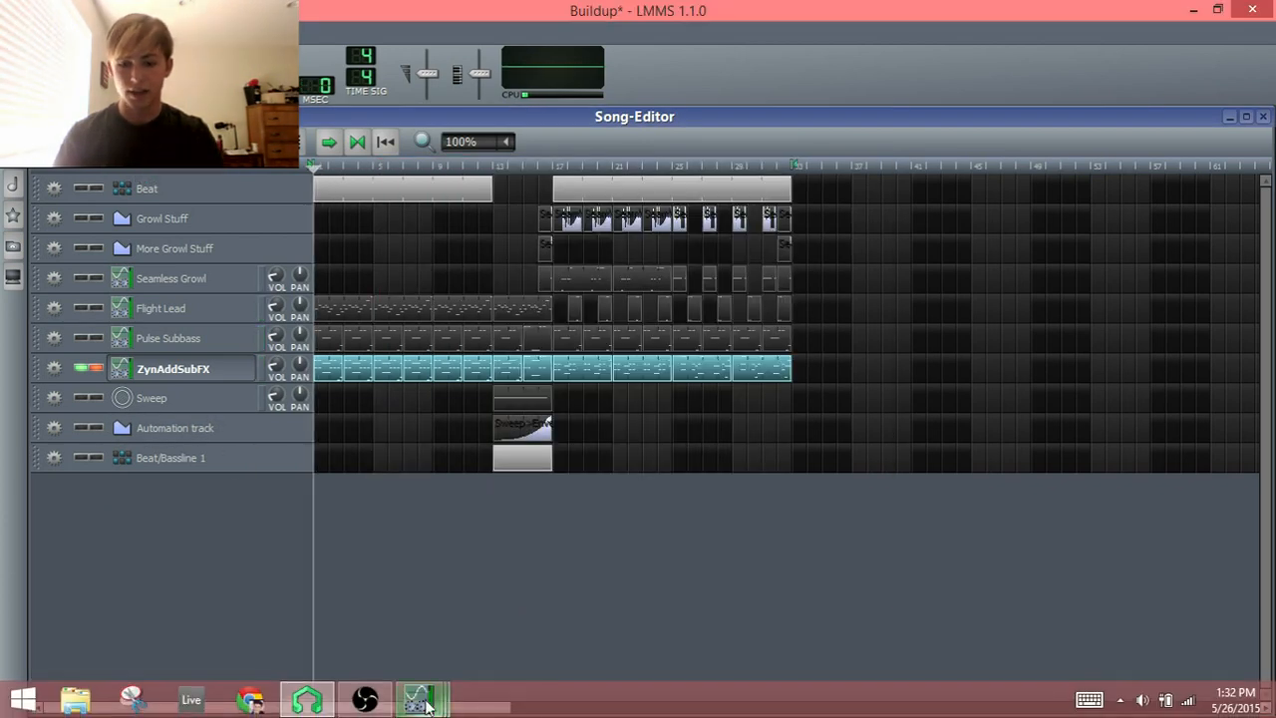
- In the PADsynth harmonic structure settings, set the bandwidth to 2500 cents, apply the change and audition the soloed track
{"action": "mouse_move", "coordinate": [419, 708]}
{"action": "left_click", "coordinate": [643, 597]}
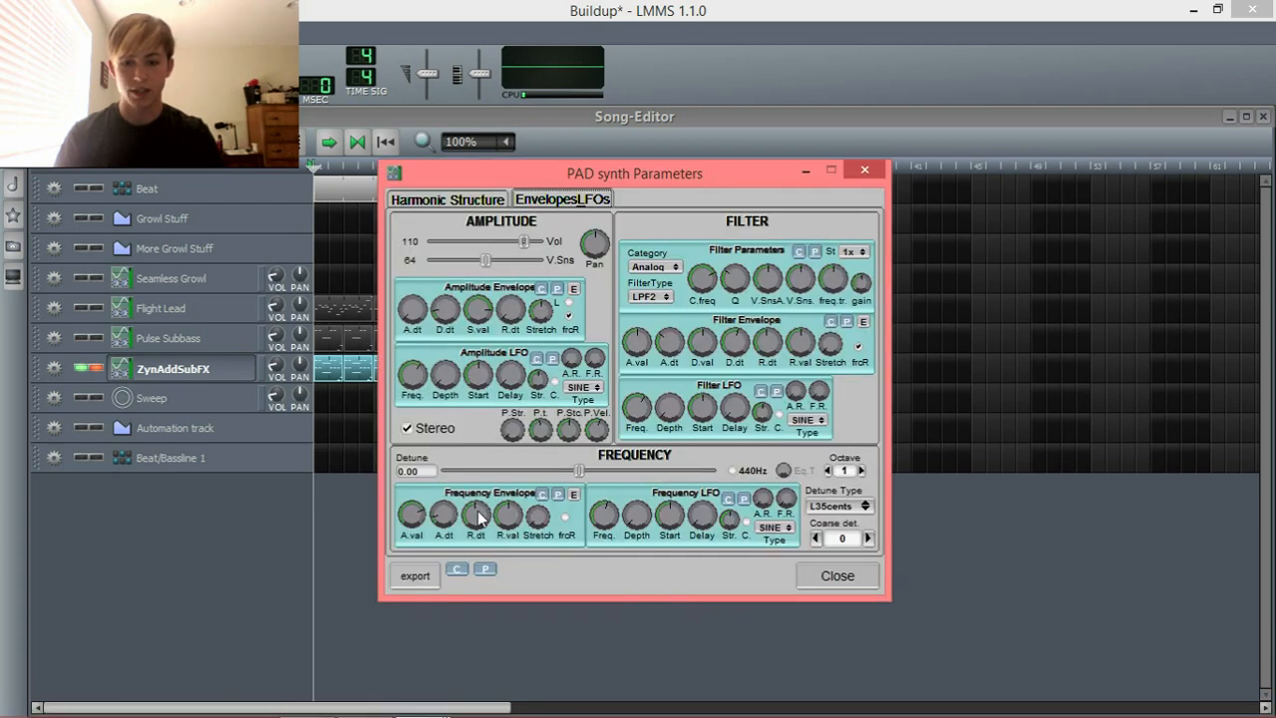
{"action": "left_click", "coordinate": [448, 199]}
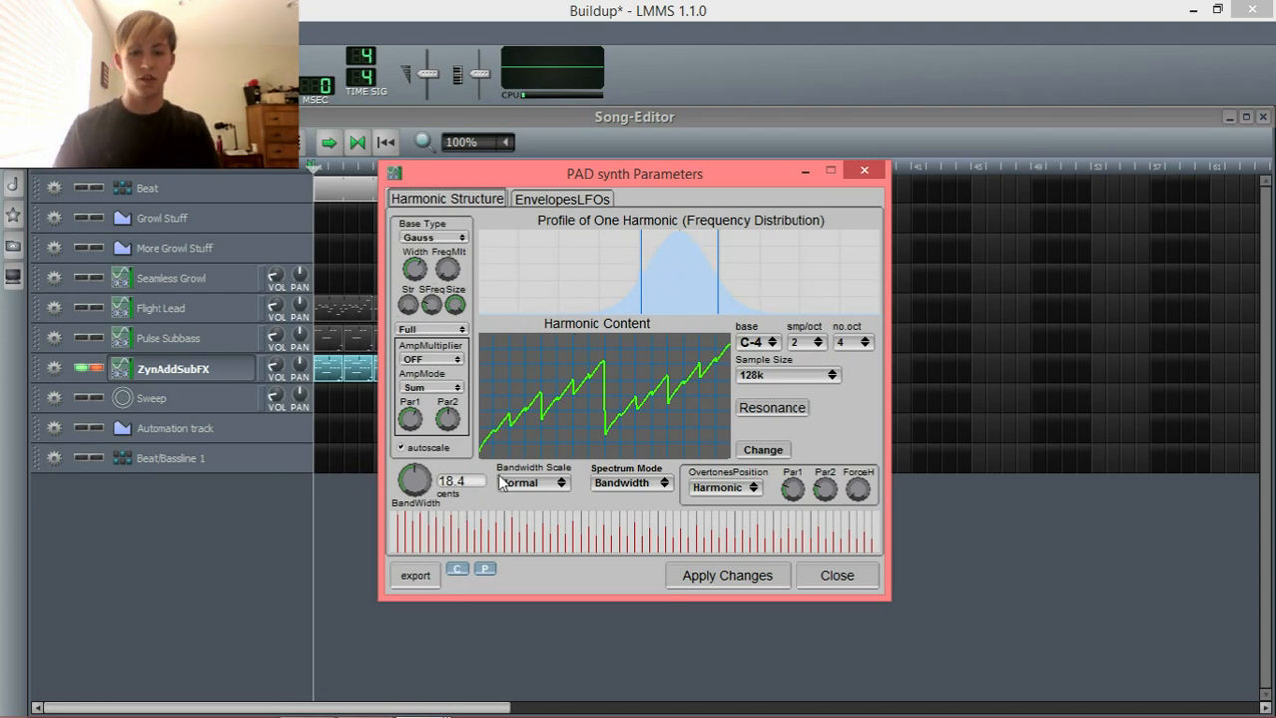
{"action": "left_click_drag", "start_coordinate": [425, 482], "coordinate": [496, 449]}
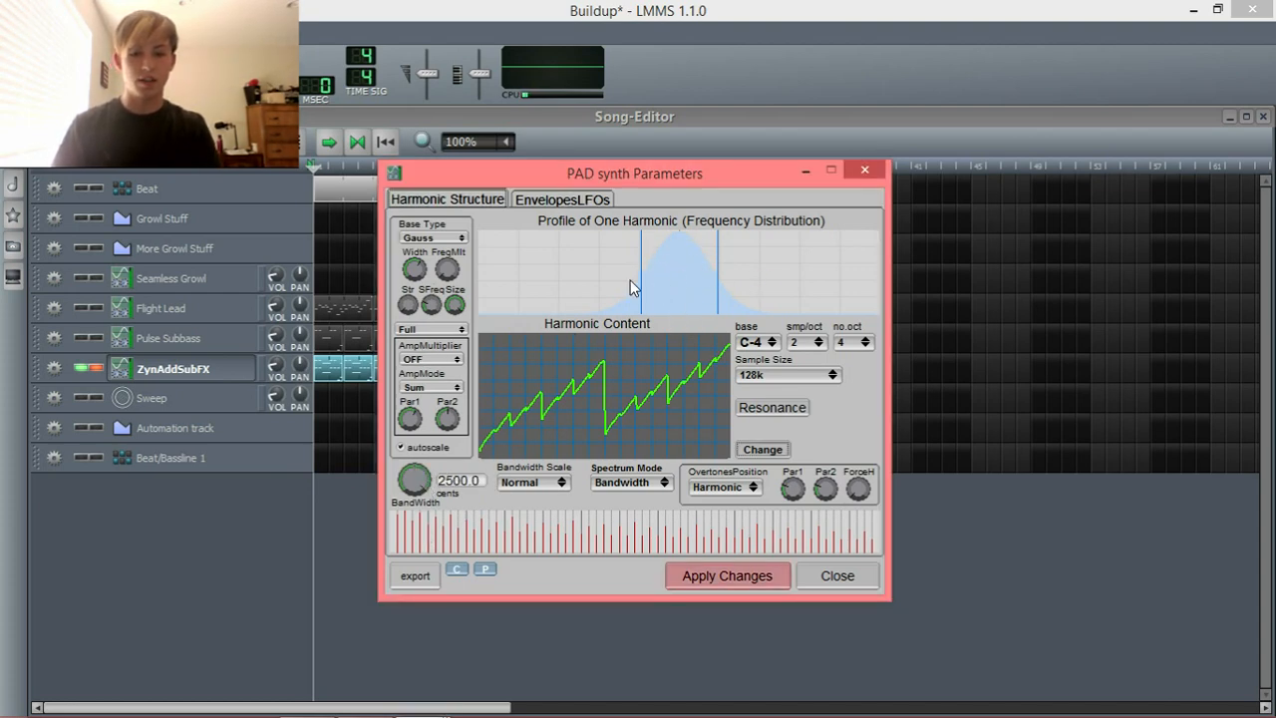
{"action": "left_click", "coordinate": [741, 568]}
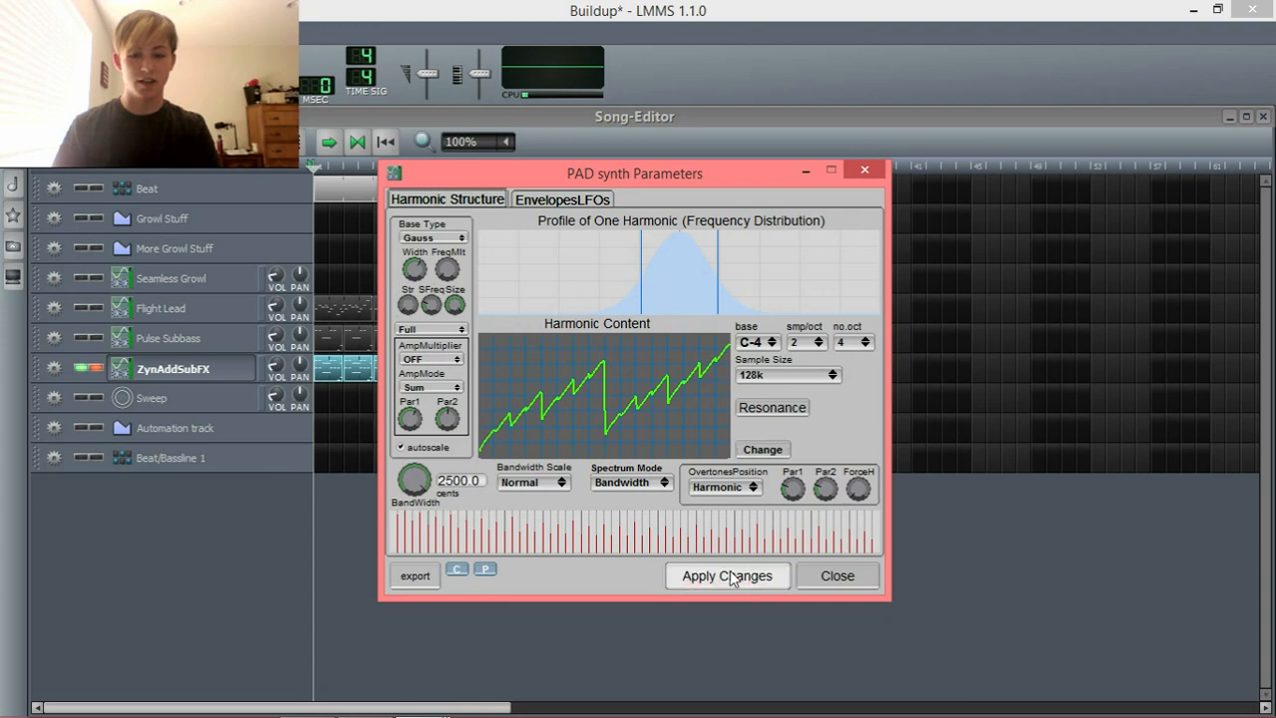
{"action": "left_click", "coordinate": [52, 143]}
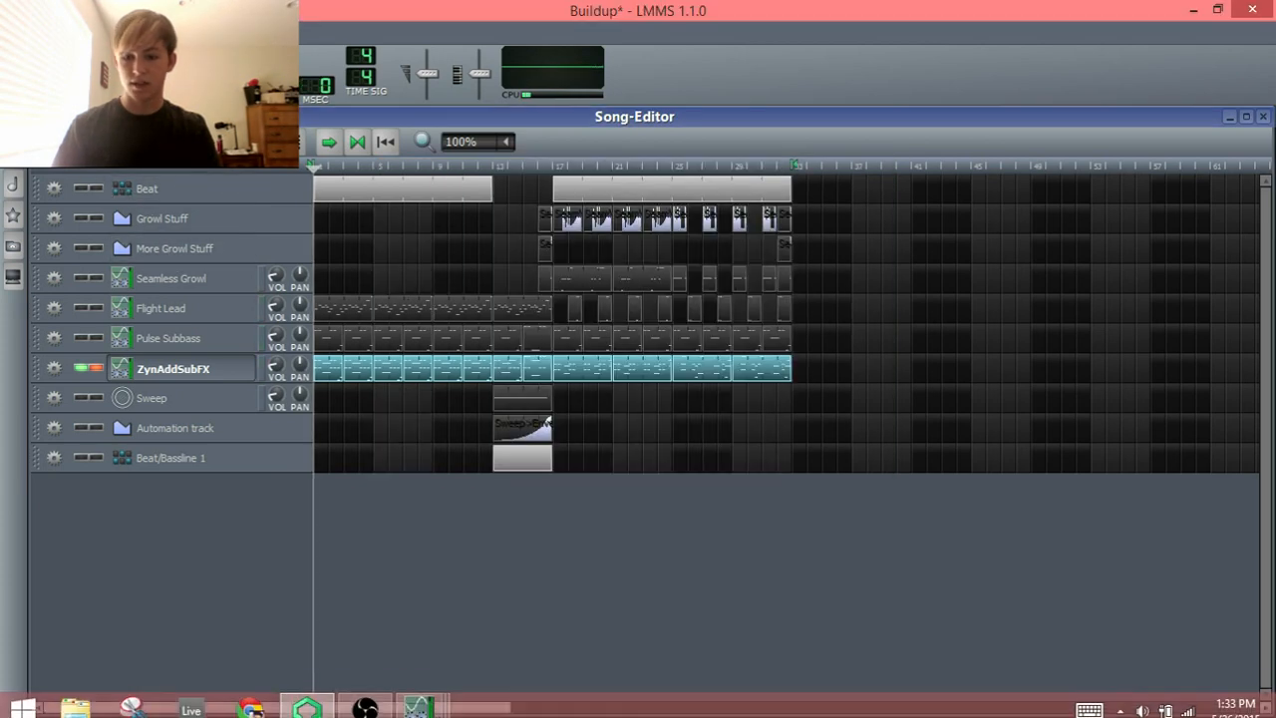
- Move the PADsynth window higher, set the bandwidth to 23.3 cents and apply the change
{"action": "left_click", "coordinate": [576, 591]}
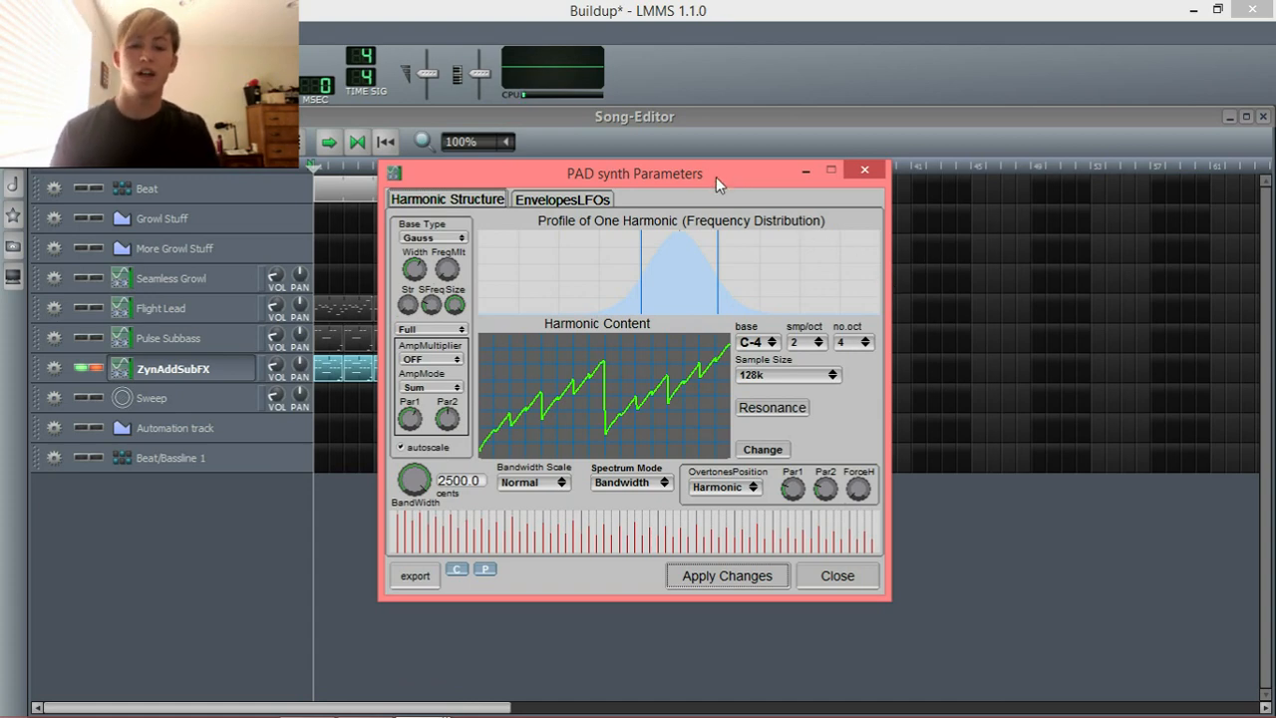
{"action": "left_click_drag", "start_coordinate": [716, 176], "coordinate": [705, 131]}
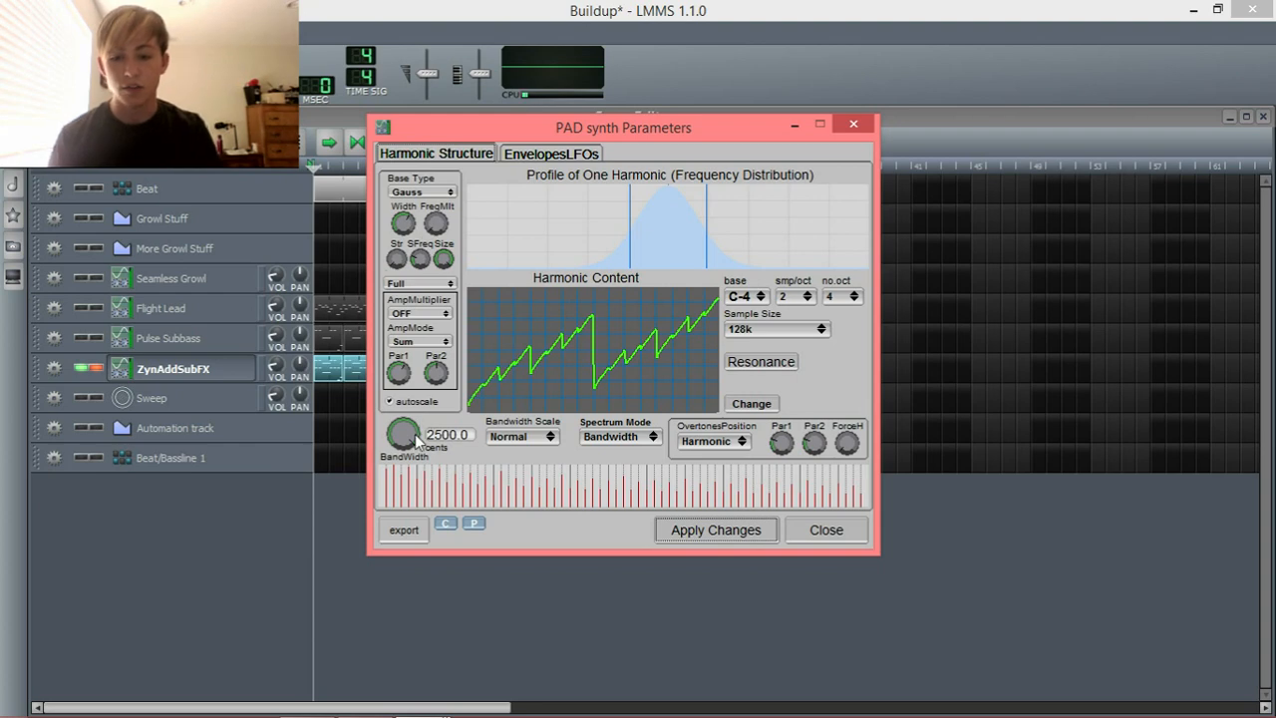
{"action": "left_click_drag", "start_coordinate": [412, 444], "coordinate": [424, 586]}
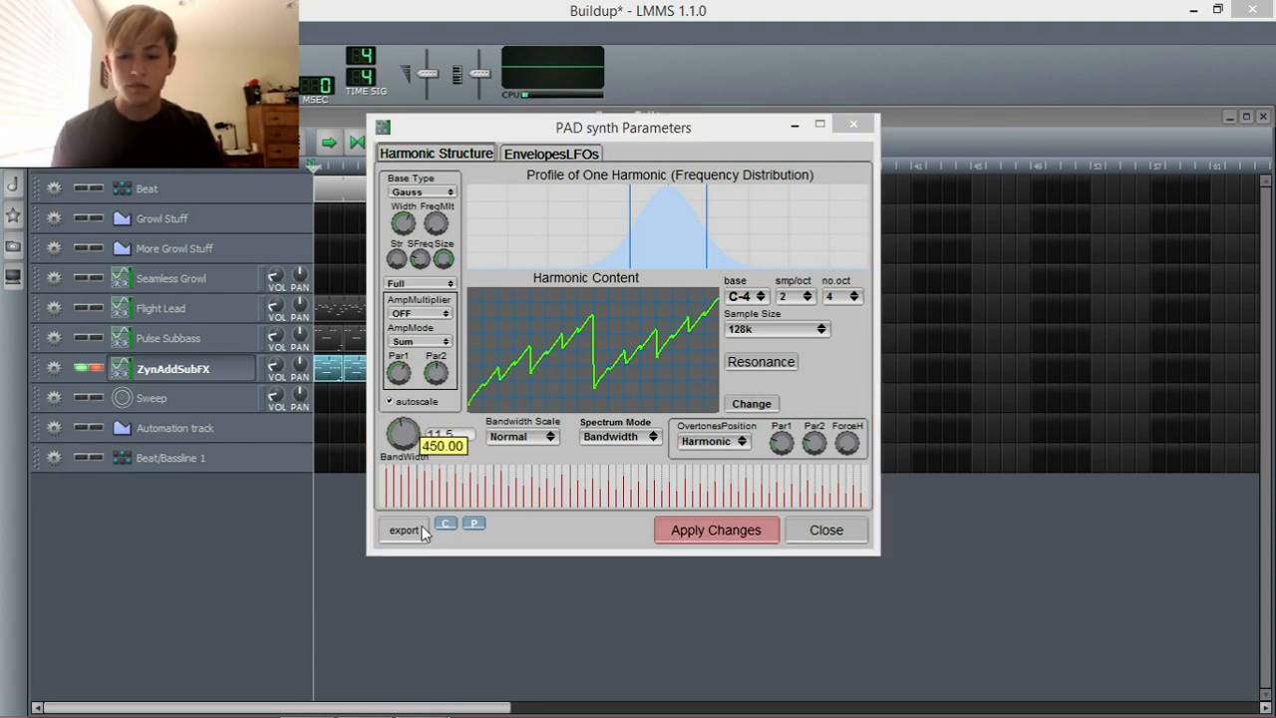
{"action": "left_click_drag", "start_coordinate": [427, 522], "coordinate": [414, 437]}
{"action": "left_click", "coordinate": [716, 529]}
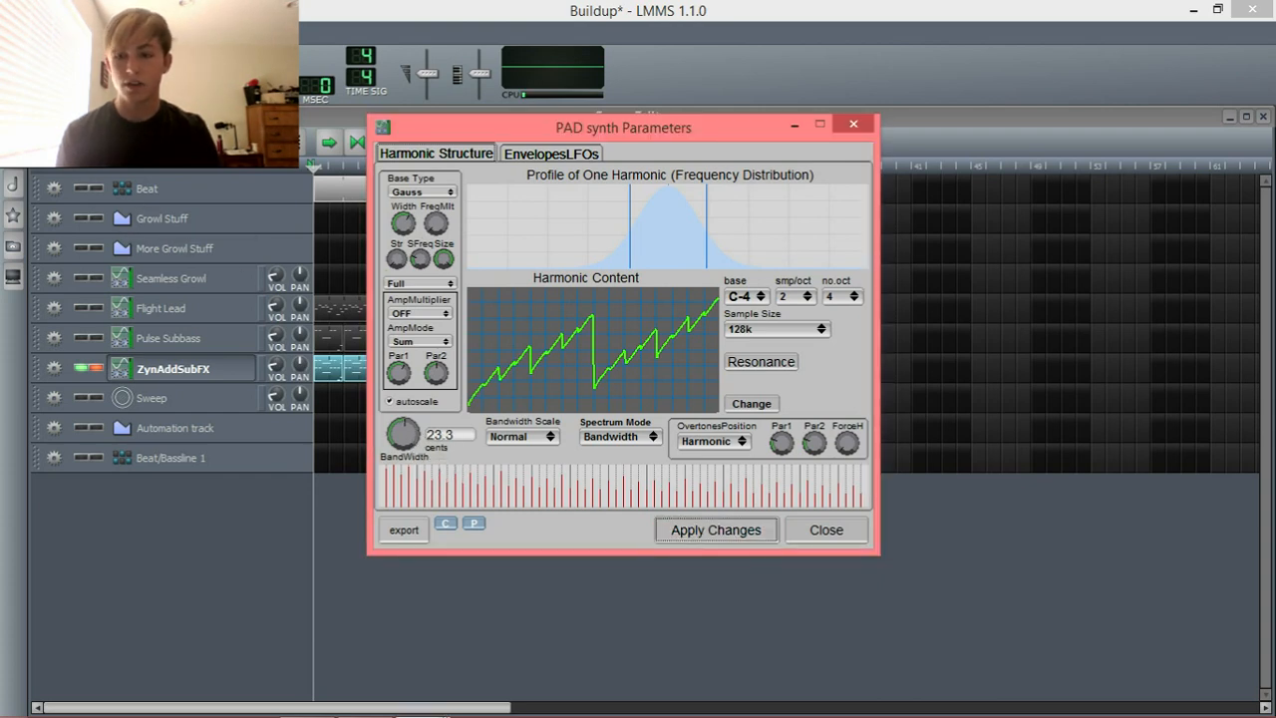
{"action": "left_click", "coordinate": [825, 529]}
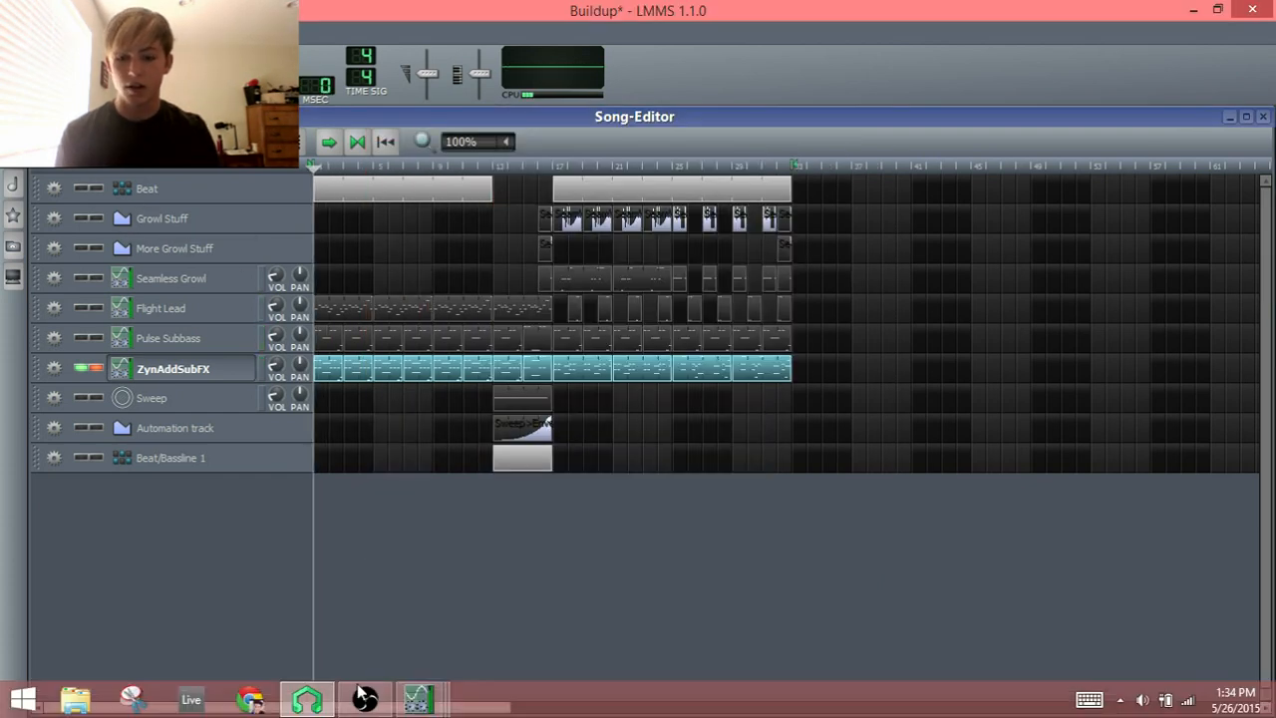
{"action": "left_click", "coordinate": [361, 695]}
{"action": "left_click", "coordinate": [361, 695]}
- Compare the harmonic profile with and without autoscale, leave autoscale off and apply the change
{"action": "mouse_move", "coordinate": [419, 698]}
{"action": "left_click", "coordinate": [602, 595]}
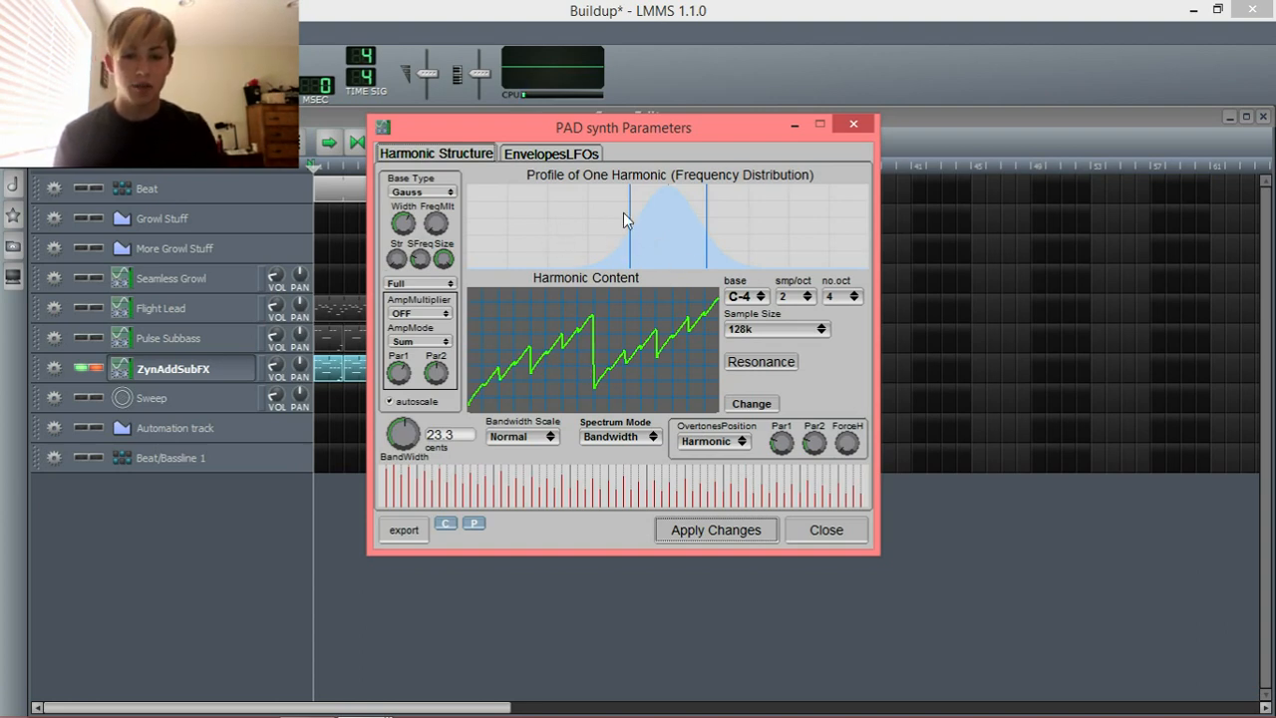
{"action": "left_click", "coordinate": [409, 402]}
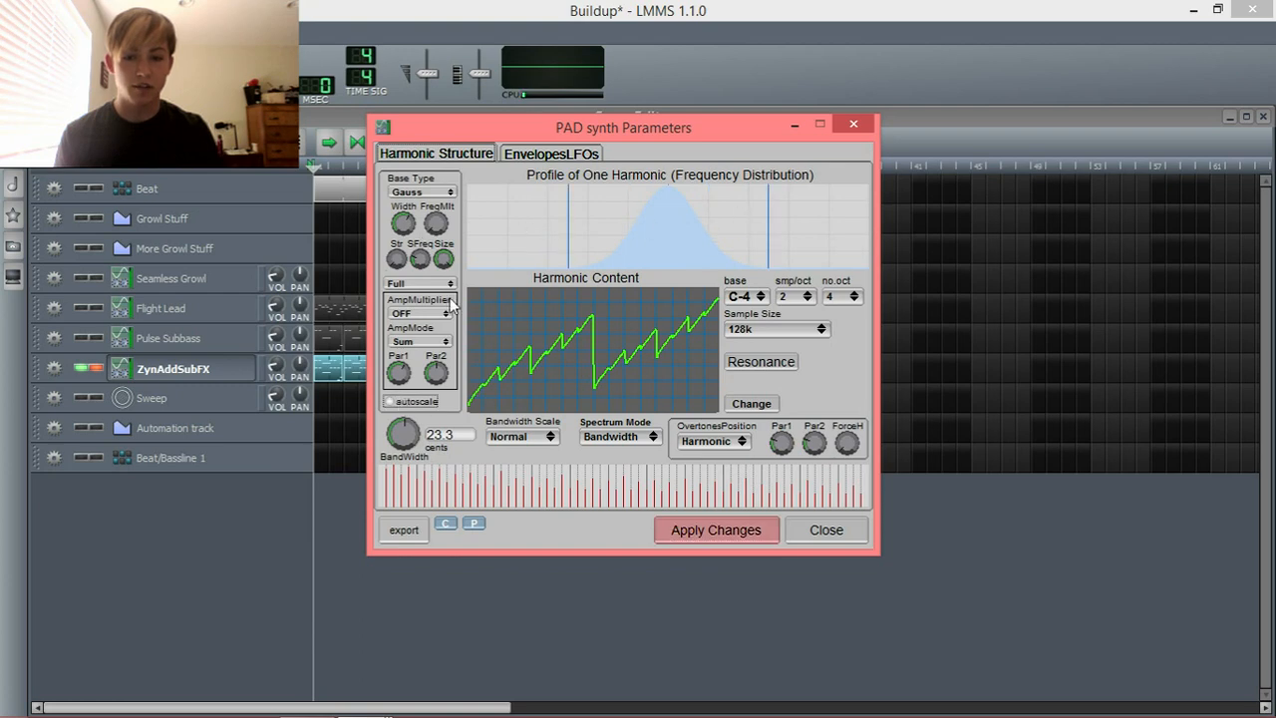
{"action": "left_click", "coordinate": [397, 402]}
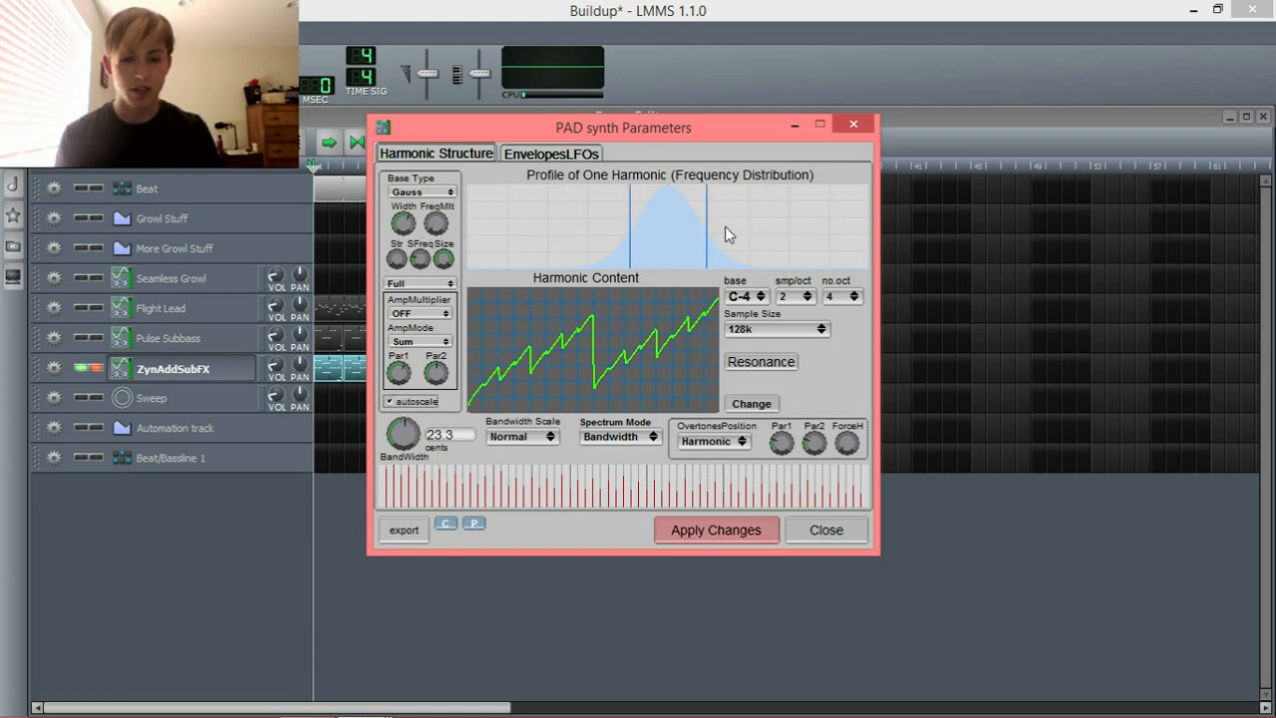
{"action": "left_click", "coordinate": [409, 403]}
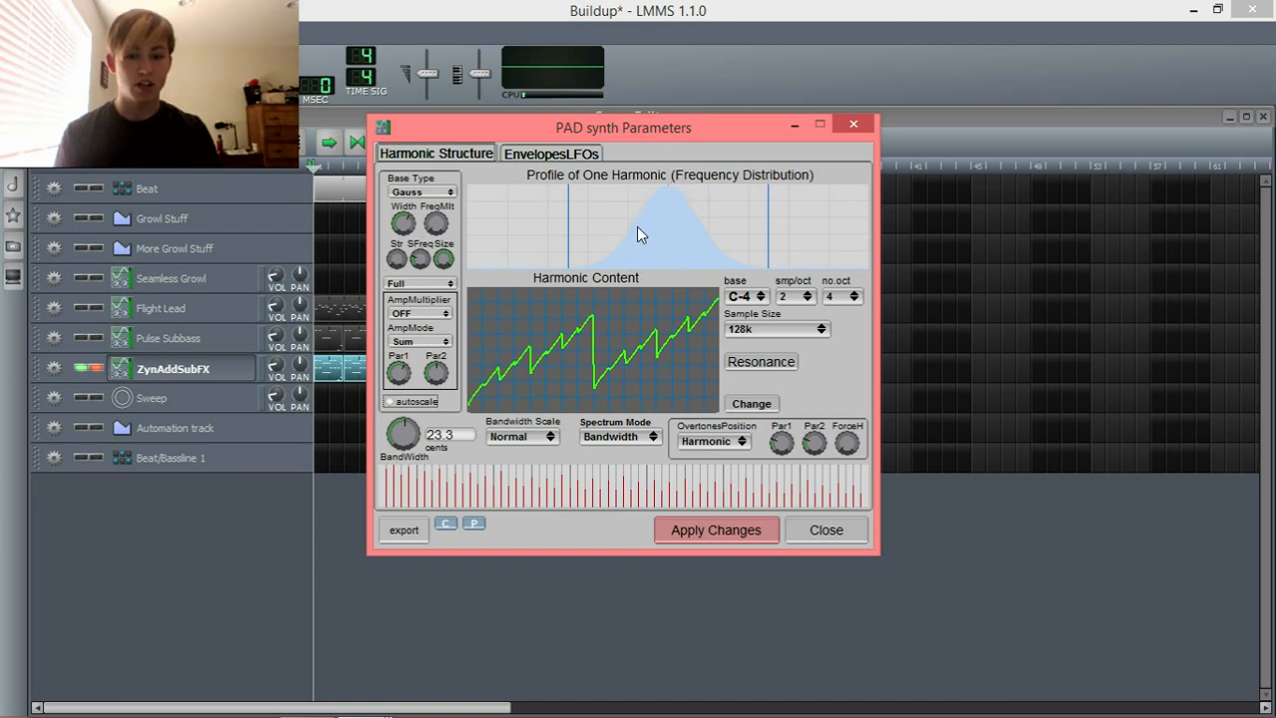
{"action": "left_click", "coordinate": [682, 530]}
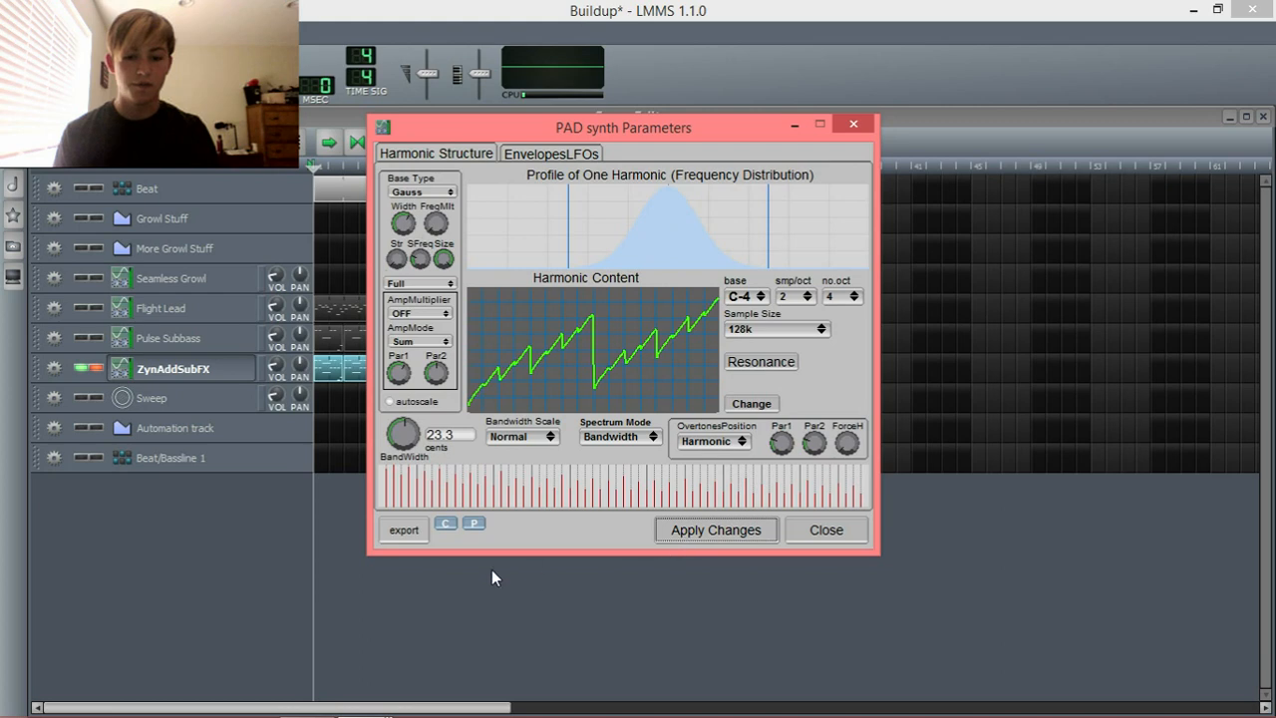
- Switch the harmonic profile's autoscale on and back off, apply it and audition the soloed track
{"action": "left_click", "coordinate": [415, 402]}
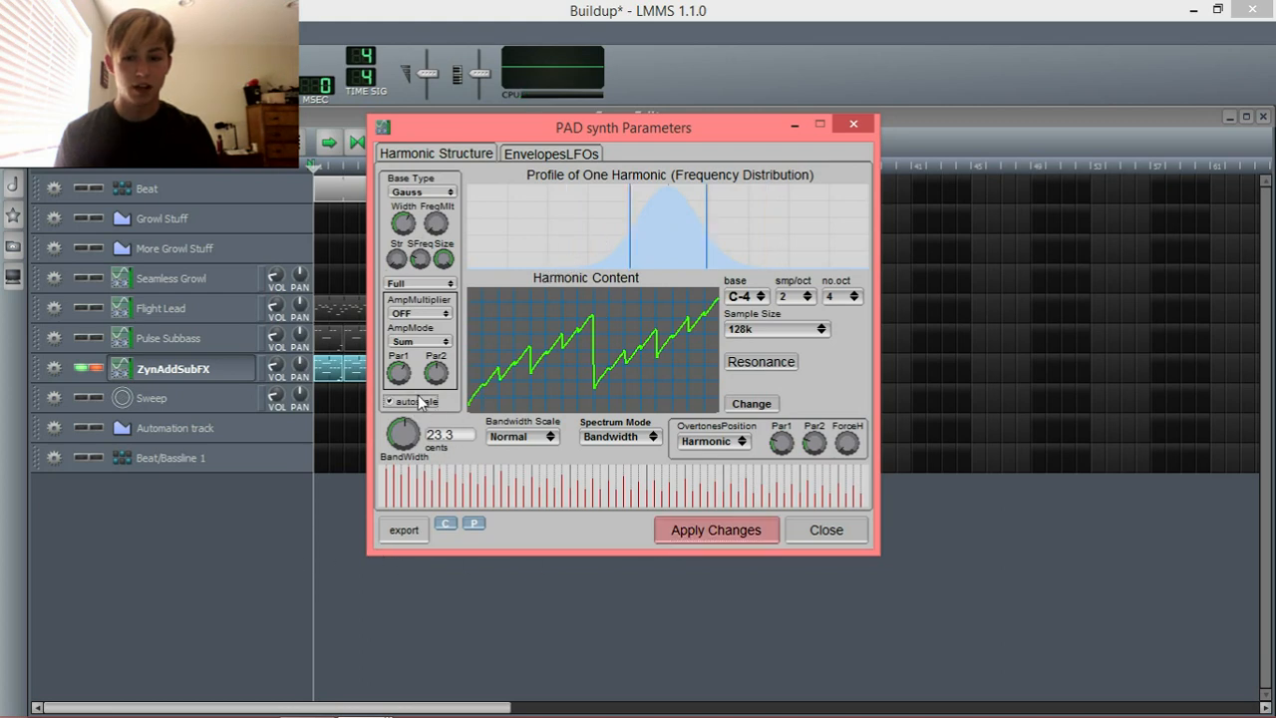
{"action": "left_click", "coordinate": [716, 539]}
{"action": "left_click", "coordinate": [202, 527]}
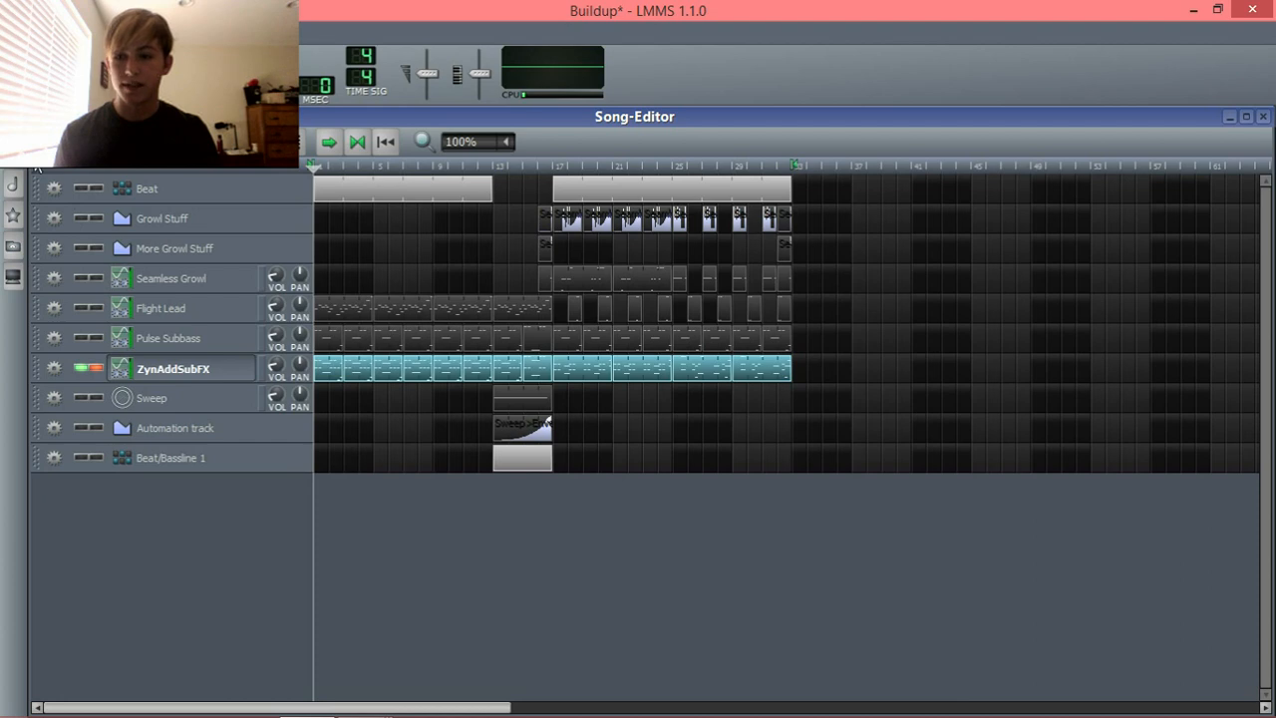
{"action": "key", "text": "space"}
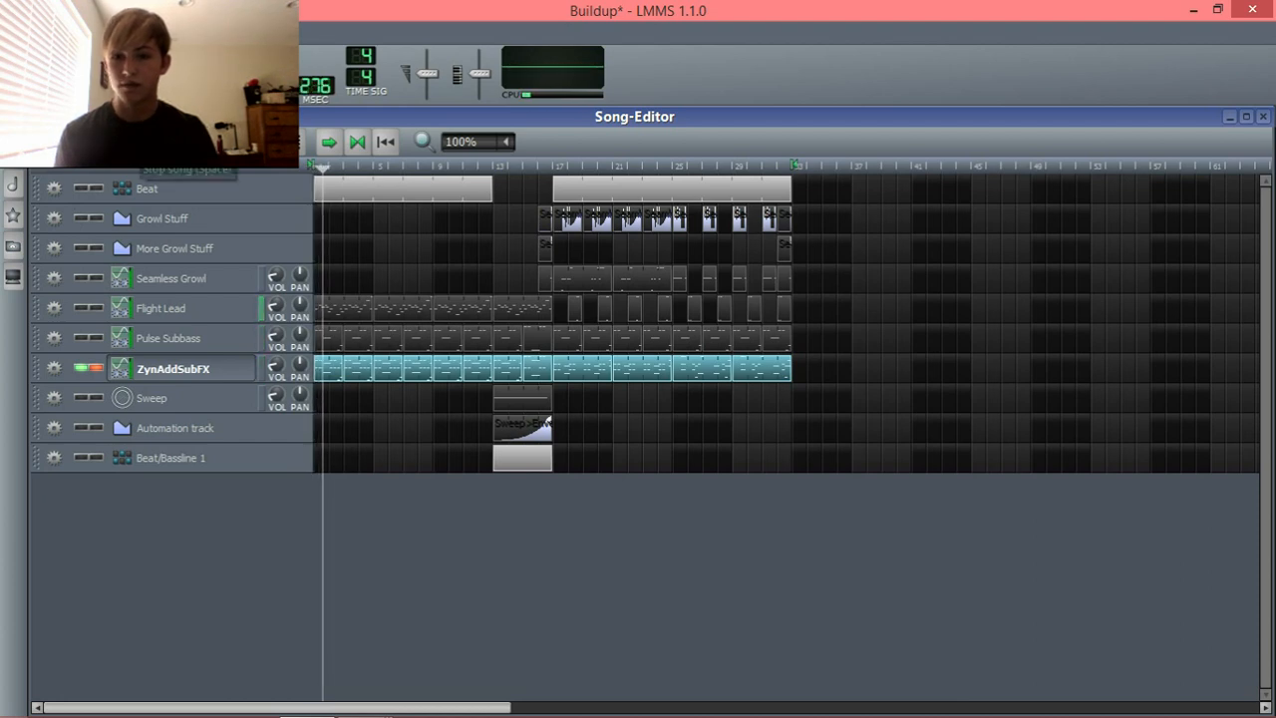
- Increase the harmonic profile's width and set its AmpMultiplier to Gauss
{"action": "mouse_move", "coordinate": [362, 701]}
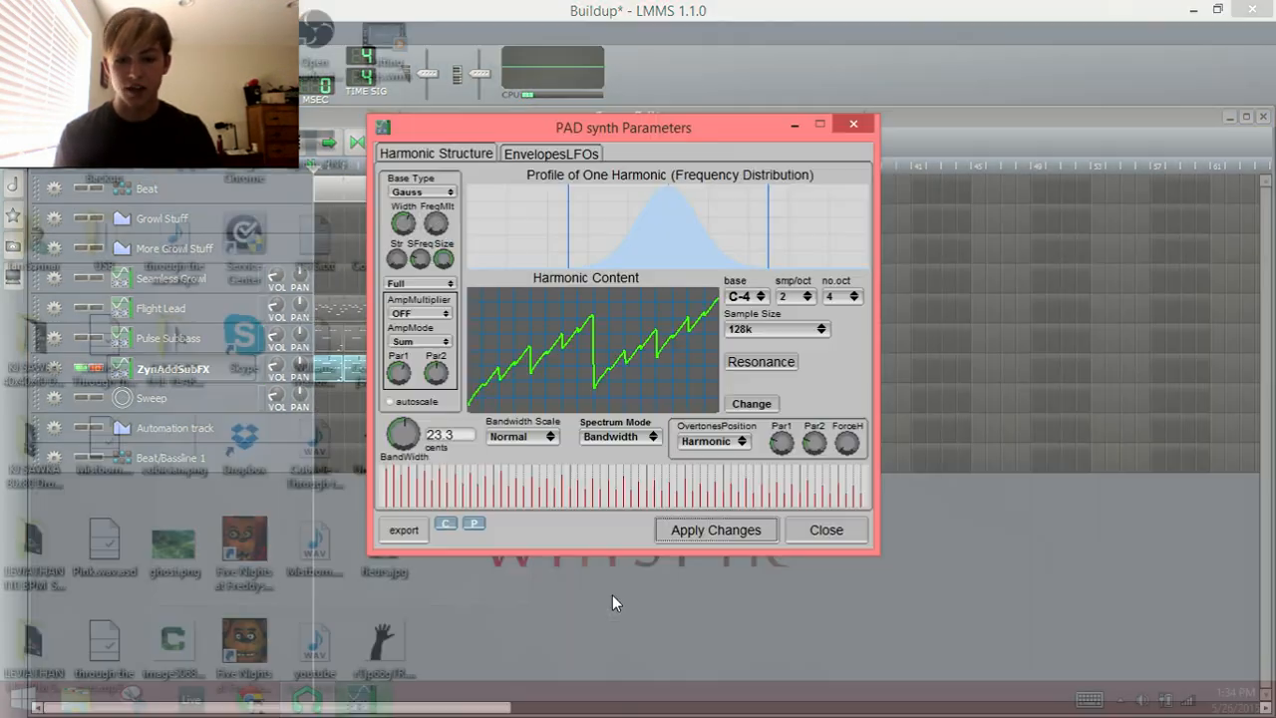
{"action": "left_click", "coordinate": [613, 594]}
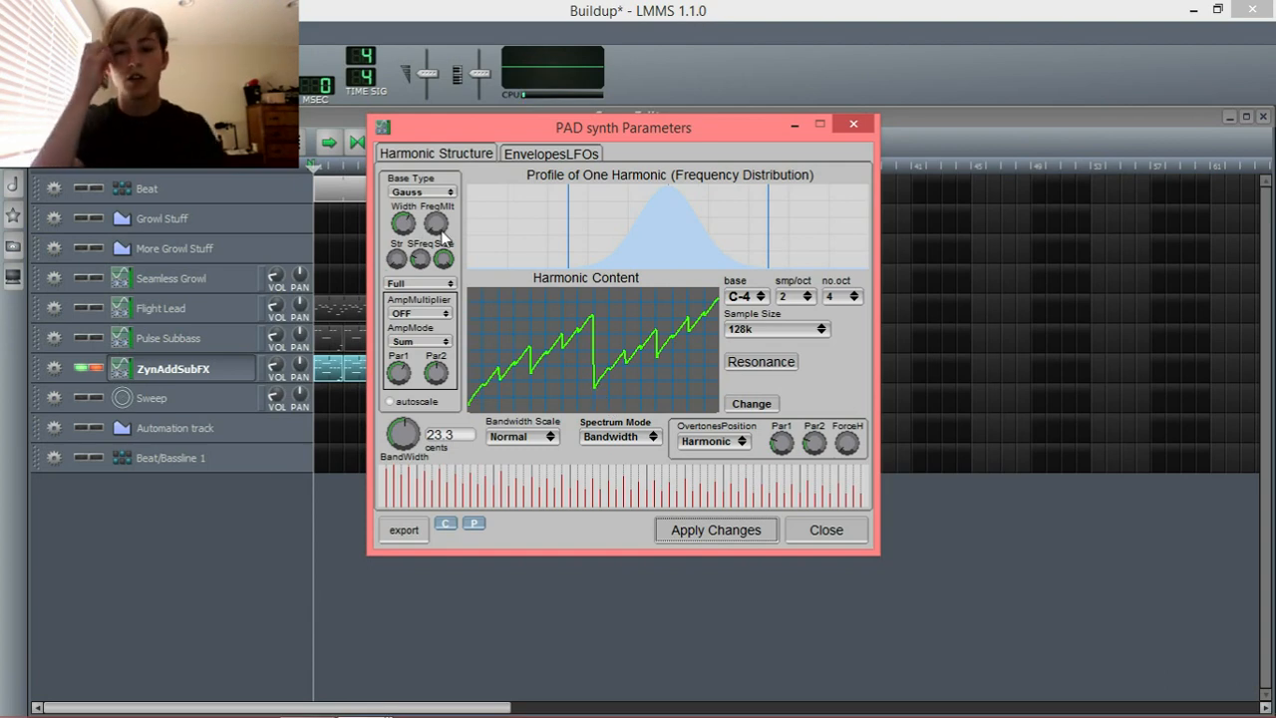
{"action": "left_click_drag", "start_coordinate": [407, 227], "coordinate": [408, 210]}
{"action": "left_click", "coordinate": [419, 313]}
{"action": "left_click", "coordinate": [421, 327]}
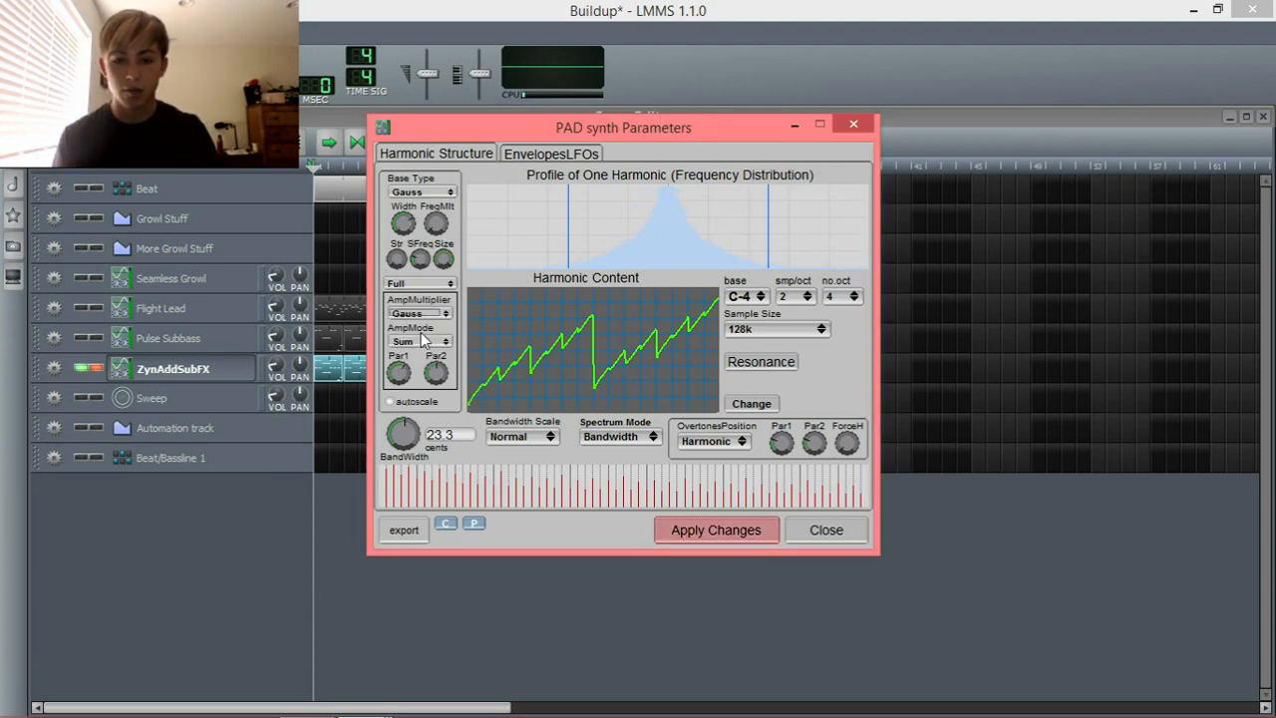
- Adjust the amplitude multiplier's Par1 value, apply the changes and audition the soloed track
{"action": "left_click_drag", "start_coordinate": [409, 383], "coordinate": [429, 397]}
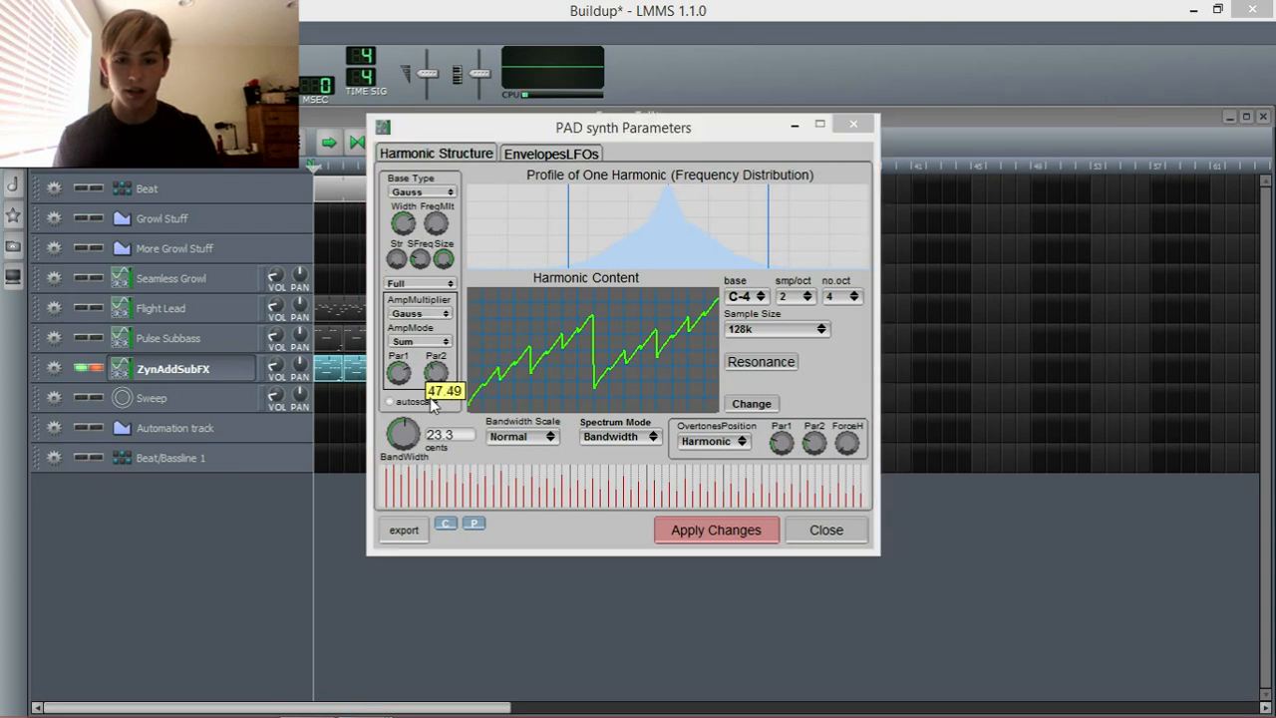
{"action": "left_click_drag", "start_coordinate": [435, 341], "coordinate": [436, 341]}
{"action": "left_click", "coordinate": [744, 528]}
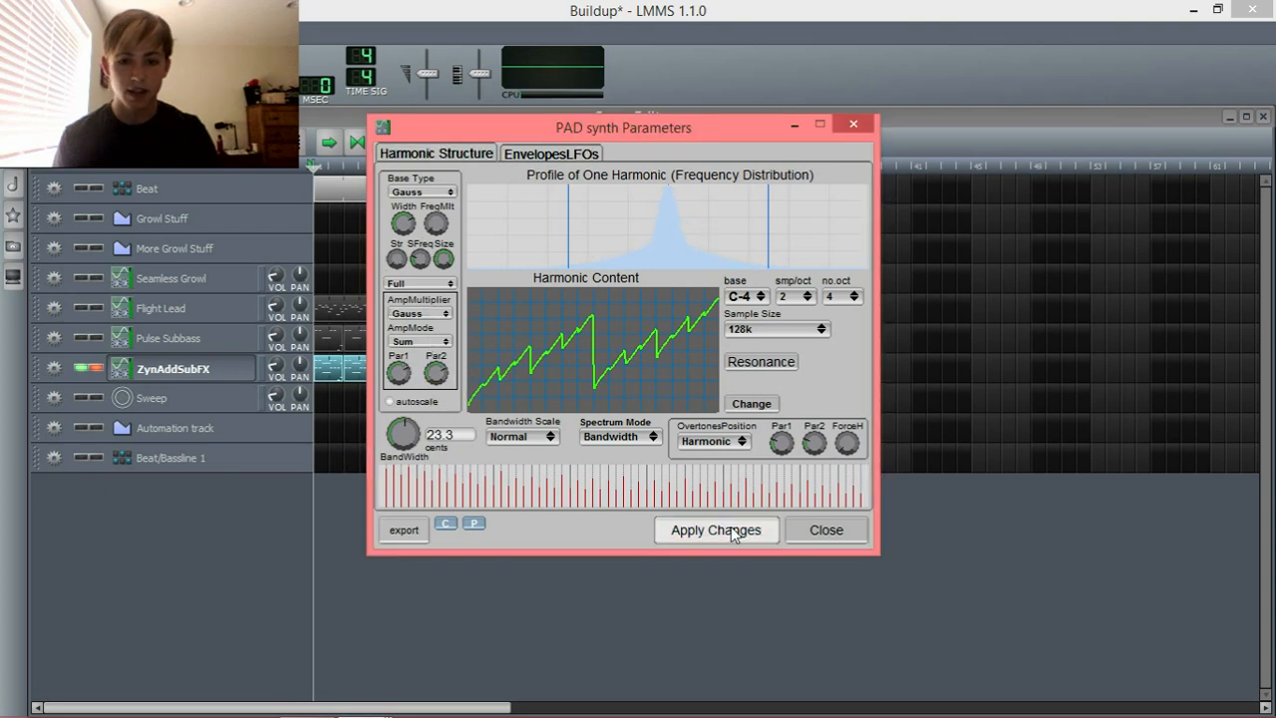
{"action": "left_click", "coordinate": [53, 144]}
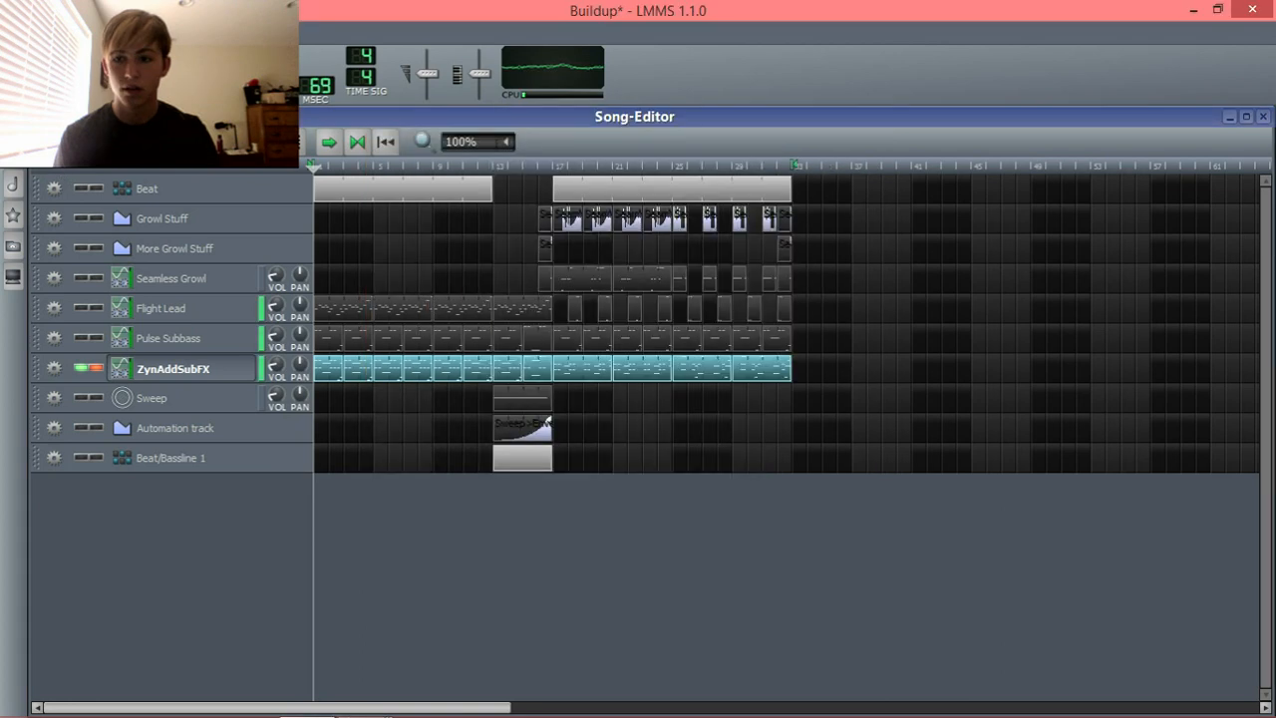
{"action": "left_click", "coordinate": [130, 149]}
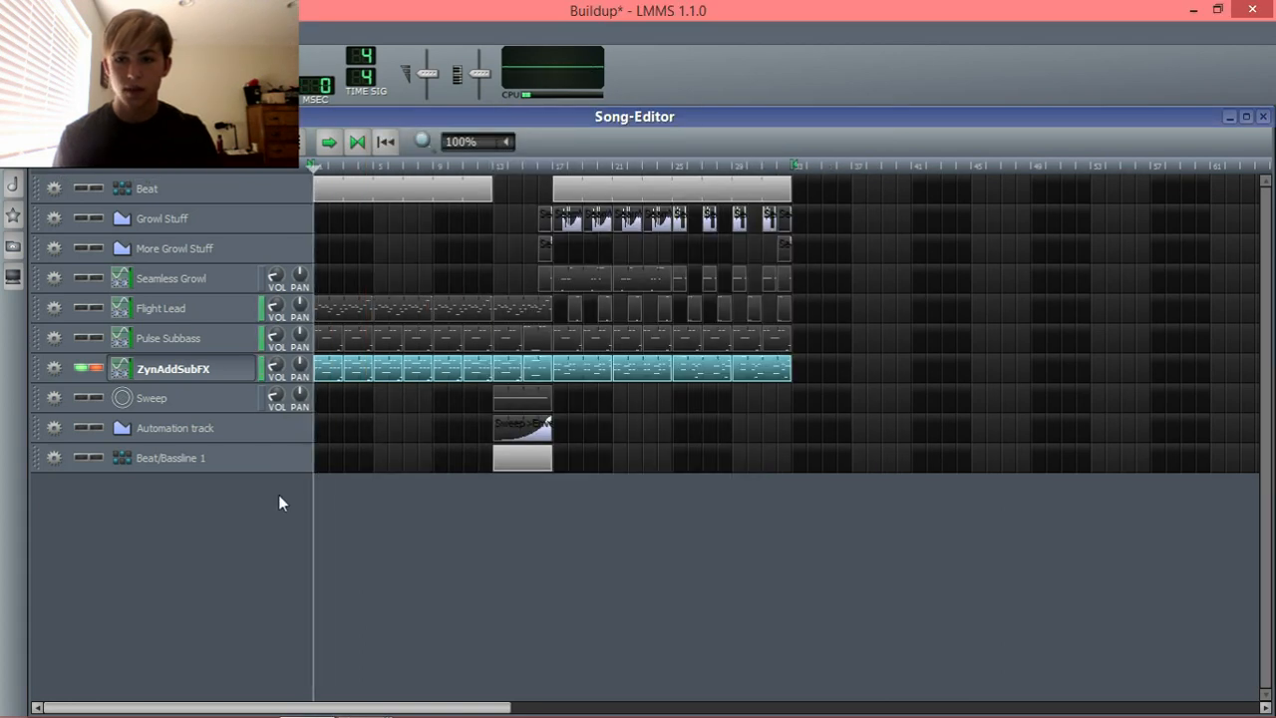
- Close the PADsynth parameters and insert a Distortion effect in the instrument's first effect slot
{"action": "mouse_move", "coordinate": [365, 703]}
{"action": "left_click", "coordinate": [599, 609]}
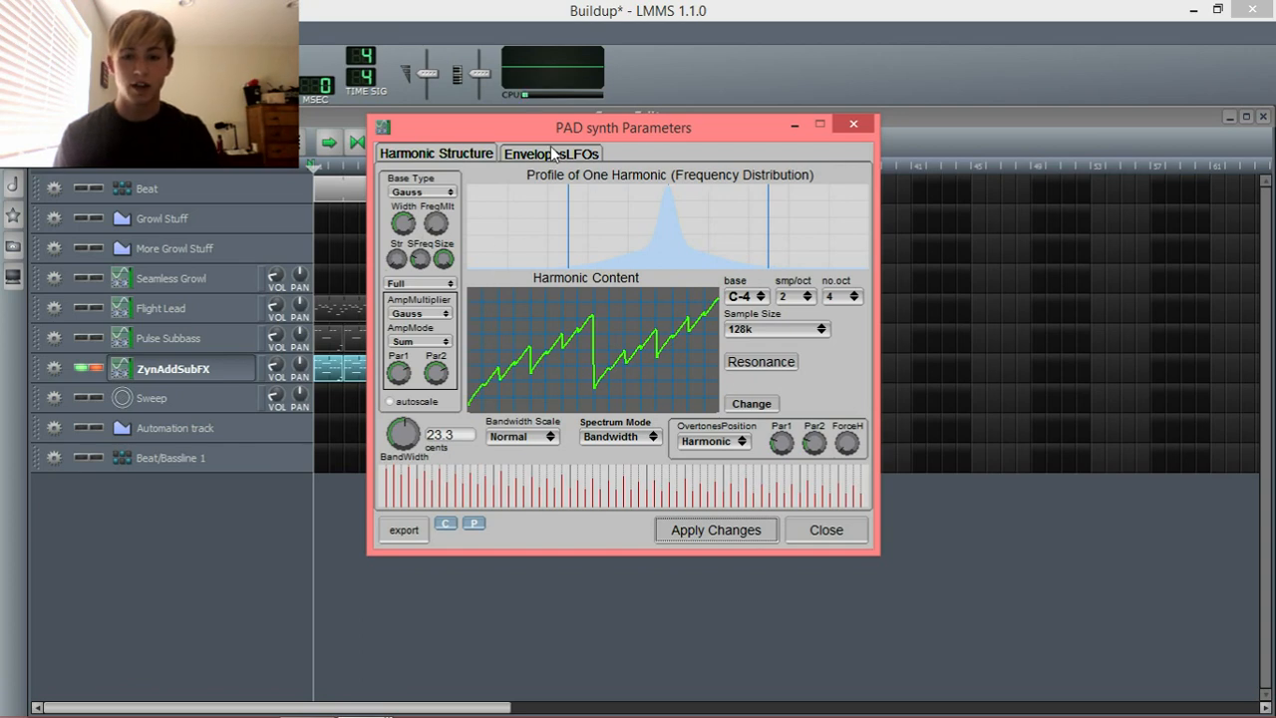
{"action": "left_click", "coordinate": [818, 534]}
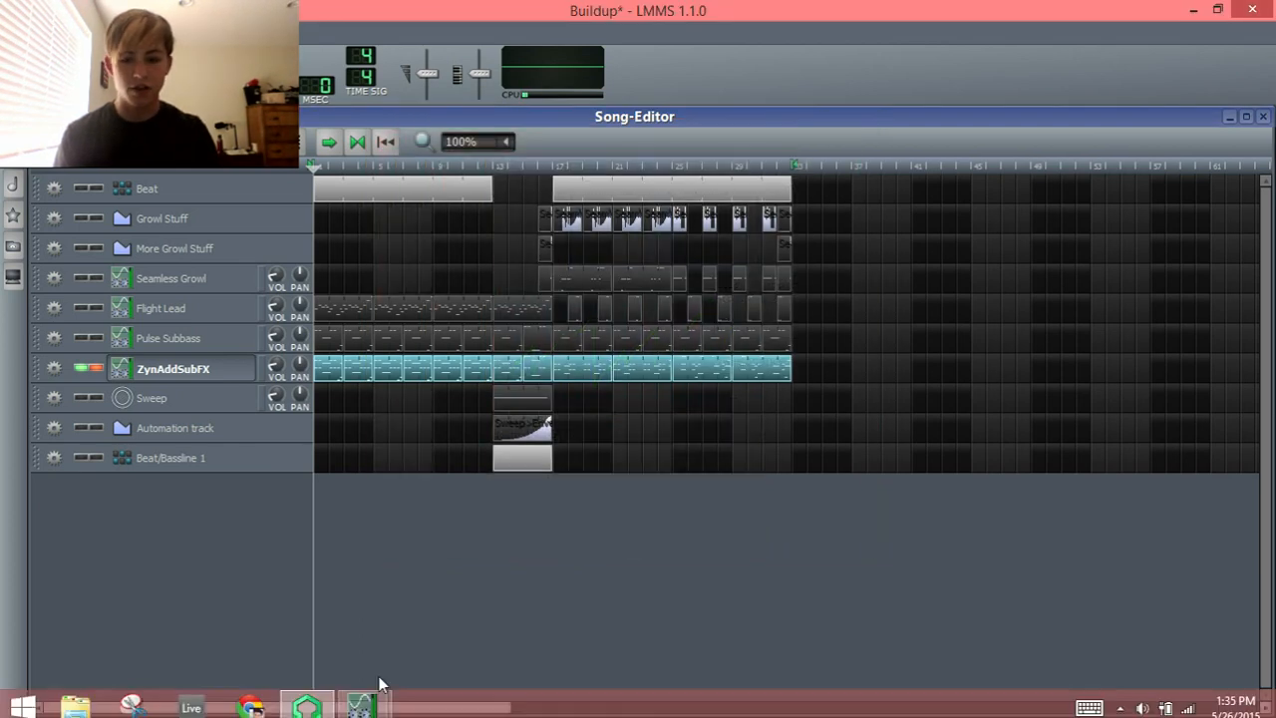
{"action": "mouse_move", "coordinate": [374, 698]}
{"action": "left_click", "coordinate": [543, 622]}
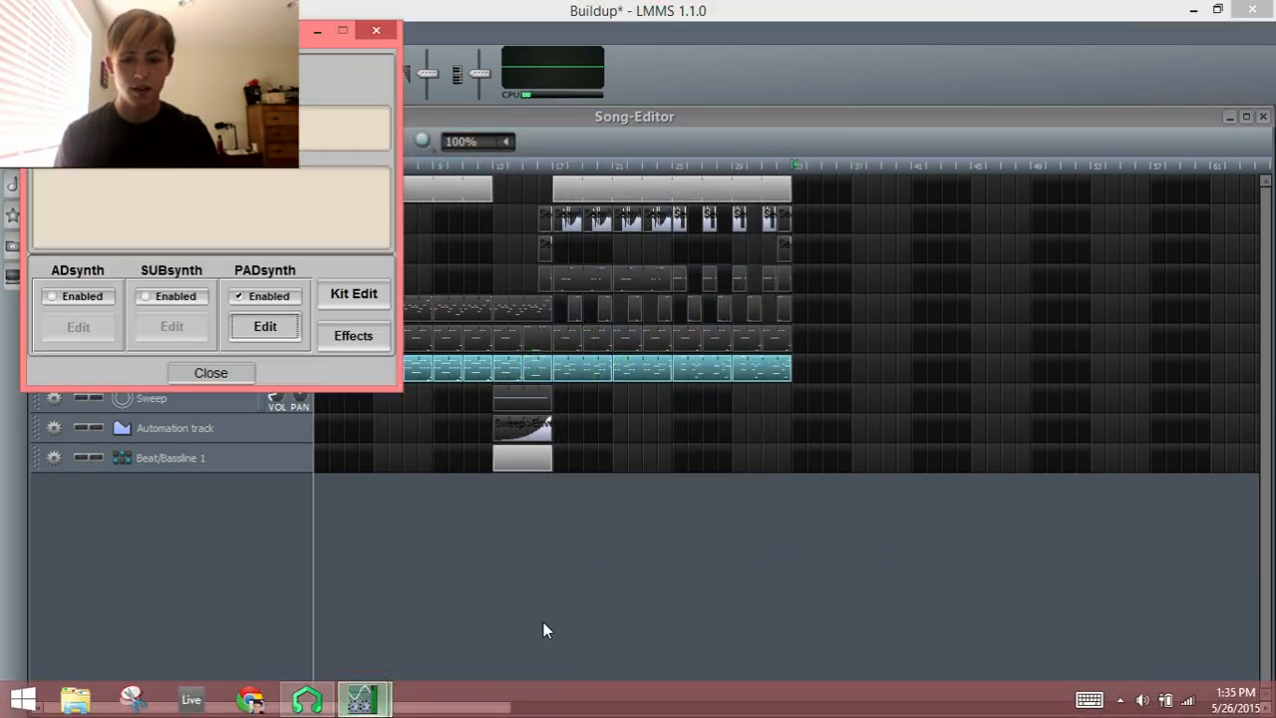
{"action": "left_click", "coordinate": [354, 337]}
{"action": "left_click", "coordinate": [306, 218]}
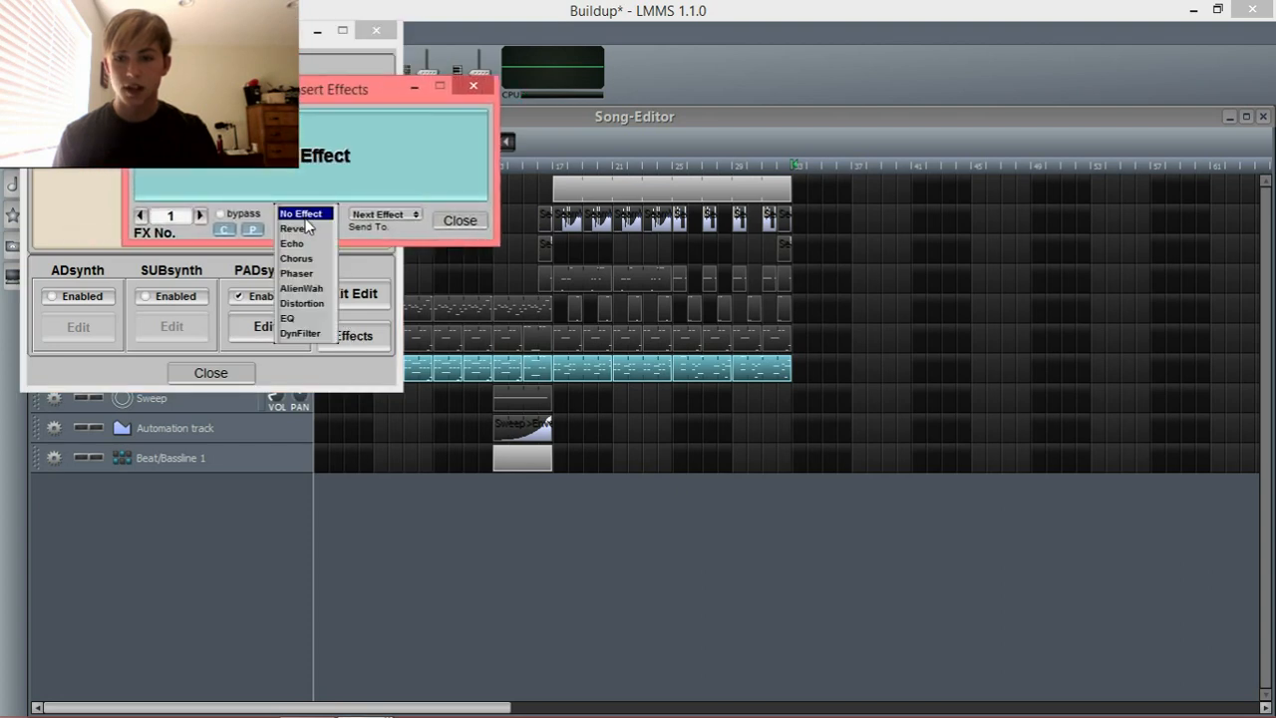
{"action": "left_click", "coordinate": [303, 303]}
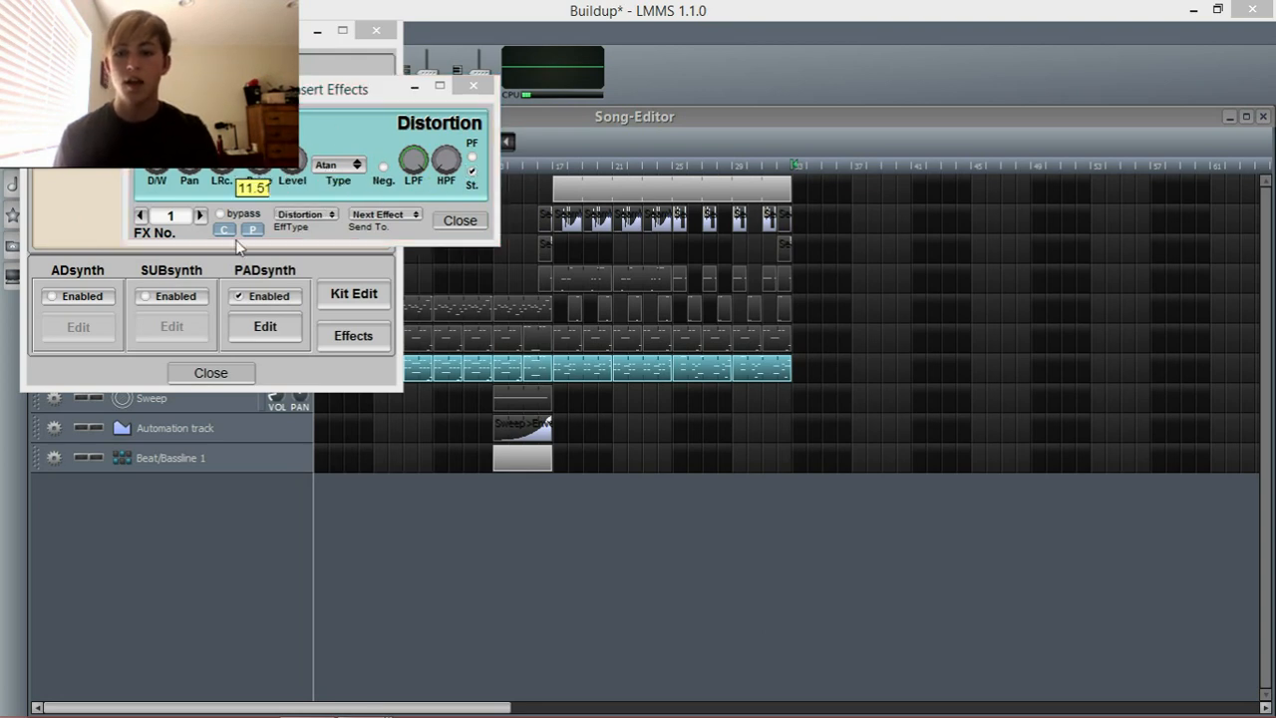
- Adjust the Distortion effect's settings and audition the soloed track, moving the effects window clear of the webcam overlay
{"action": "left_click_drag", "start_coordinate": [229, 188], "coordinate": [230, 150]}
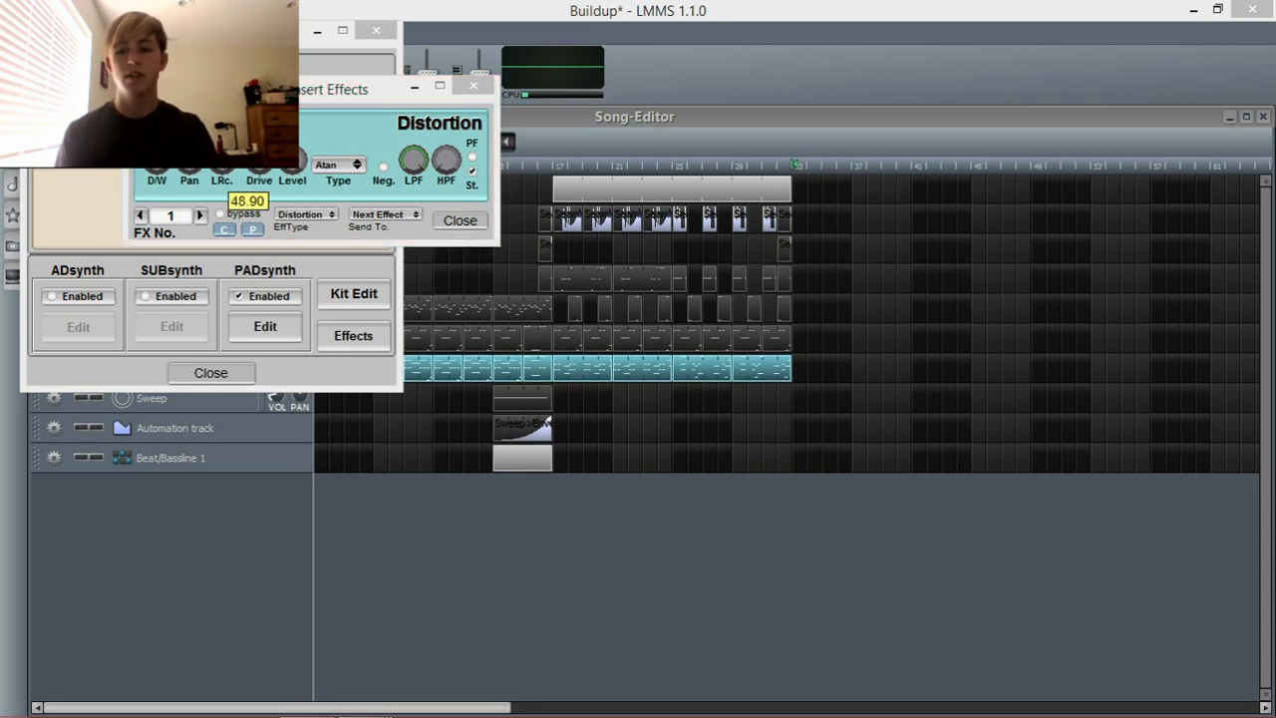
{"action": "left_click", "coordinate": [375, 557]}
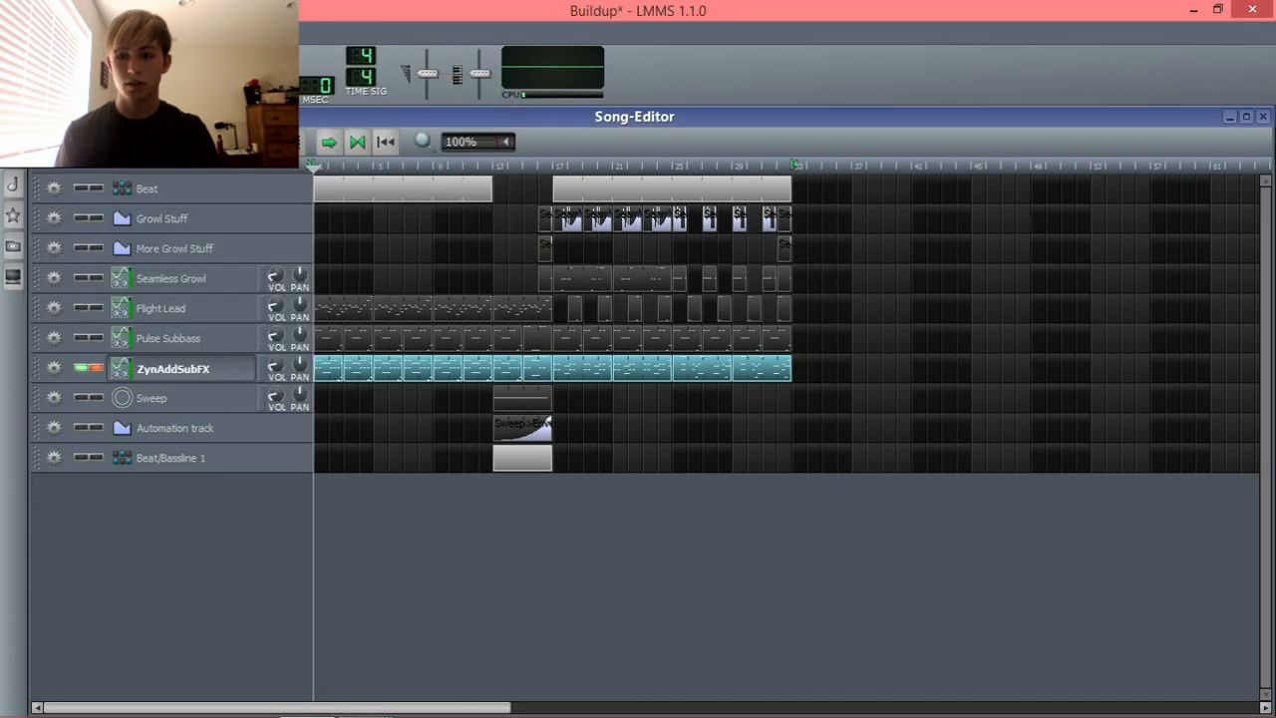
{"action": "mouse_move", "coordinate": [359, 698]}
{"action": "left_click", "coordinate": [551, 603]}
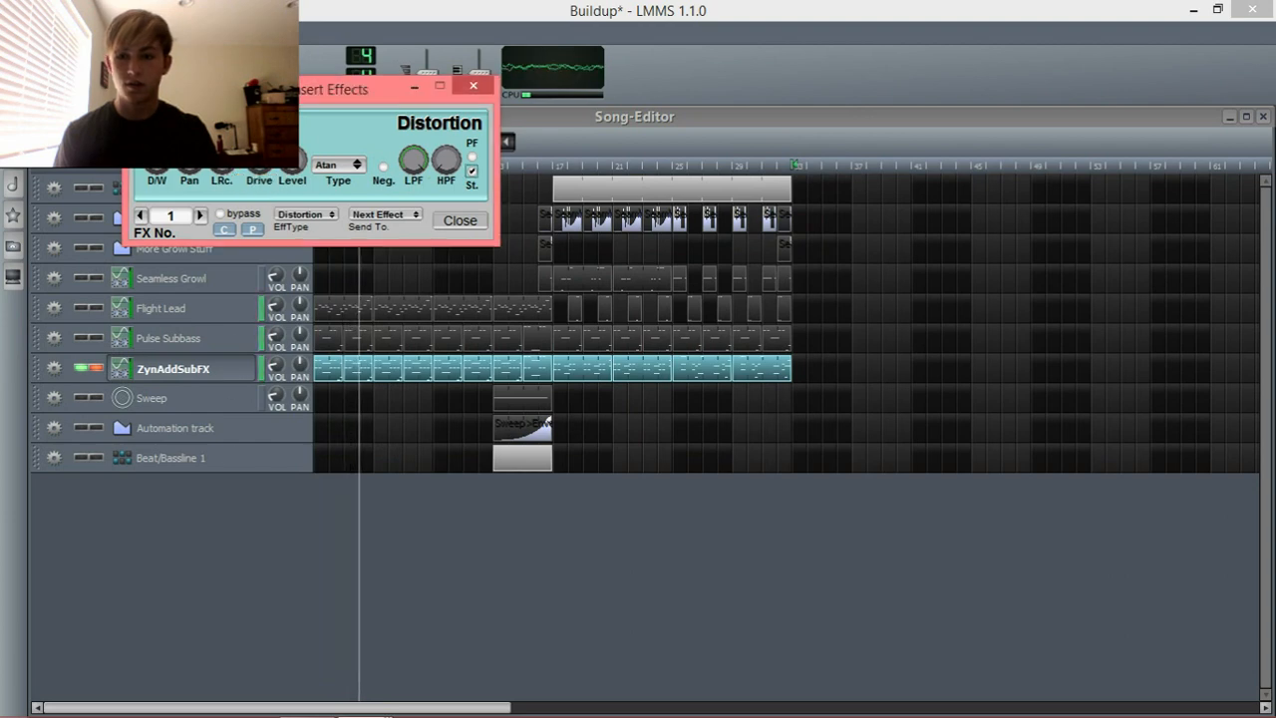
{"action": "left_click_drag", "start_coordinate": [209, 89], "coordinate": [278, 125]}
{"action": "left_click", "coordinate": [130, 142]}
- Fine-tune the Distortion effect's Drive and Level while the soloed track plays
{"action": "left_click", "coordinate": [369, 700]}
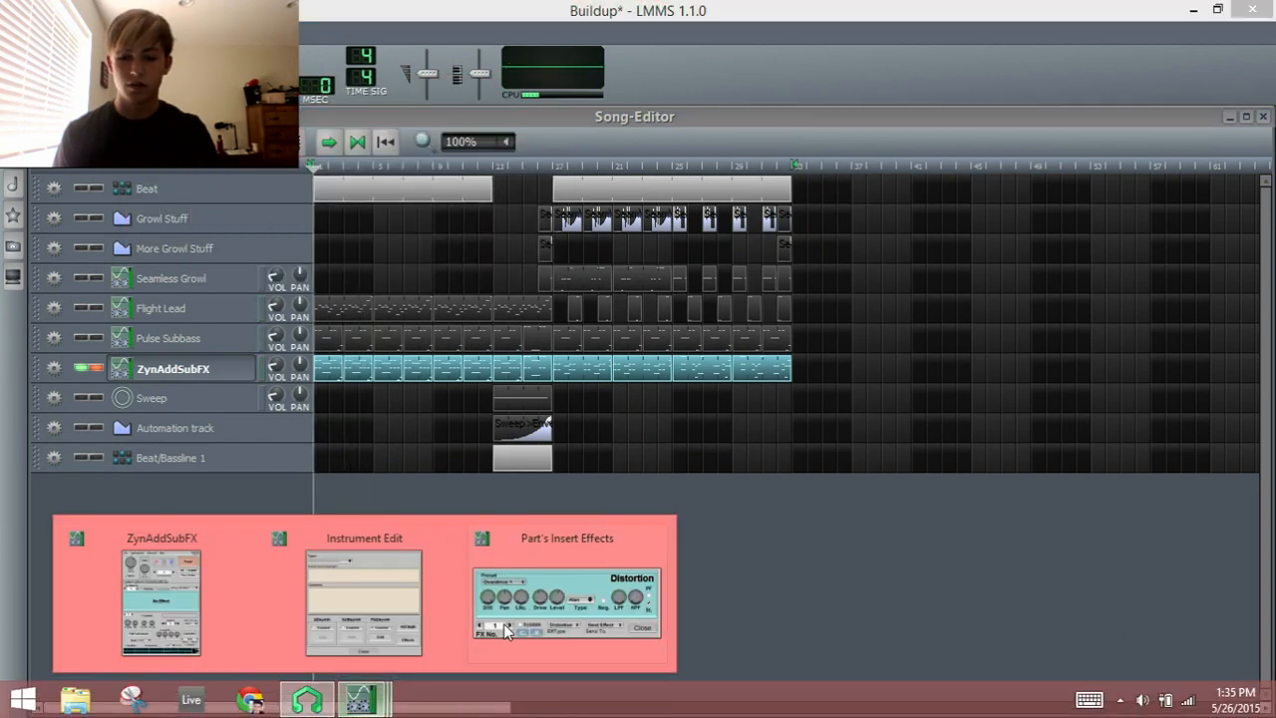
{"action": "left_click", "coordinate": [504, 623]}
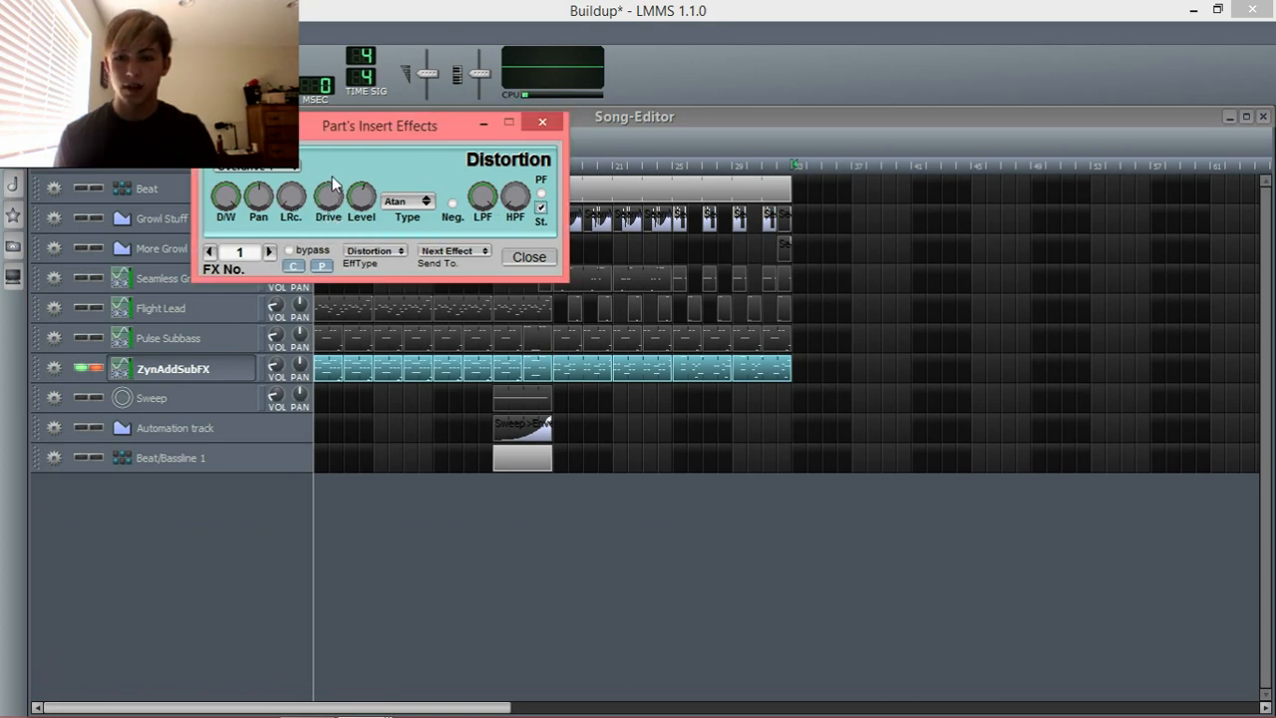
{"action": "left_click", "coordinate": [48, 142]}
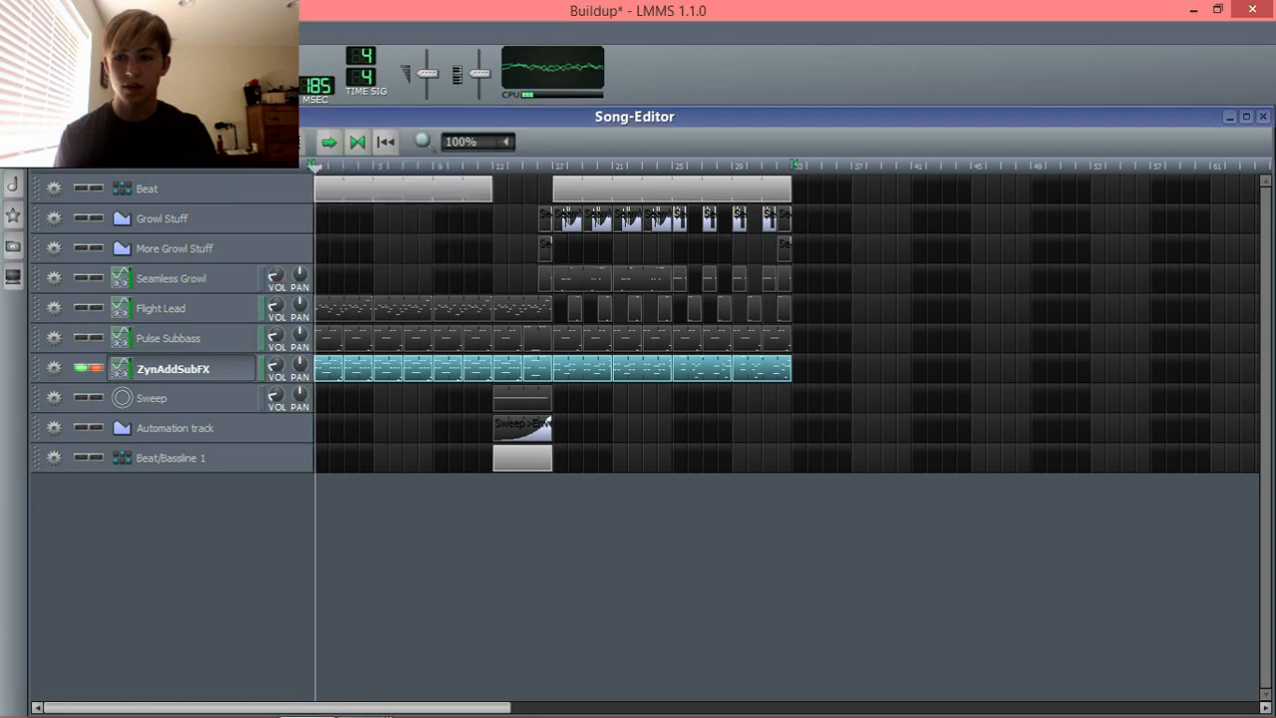
{"action": "left_click", "coordinate": [389, 692]}
{"action": "left_click", "coordinate": [364, 698]}
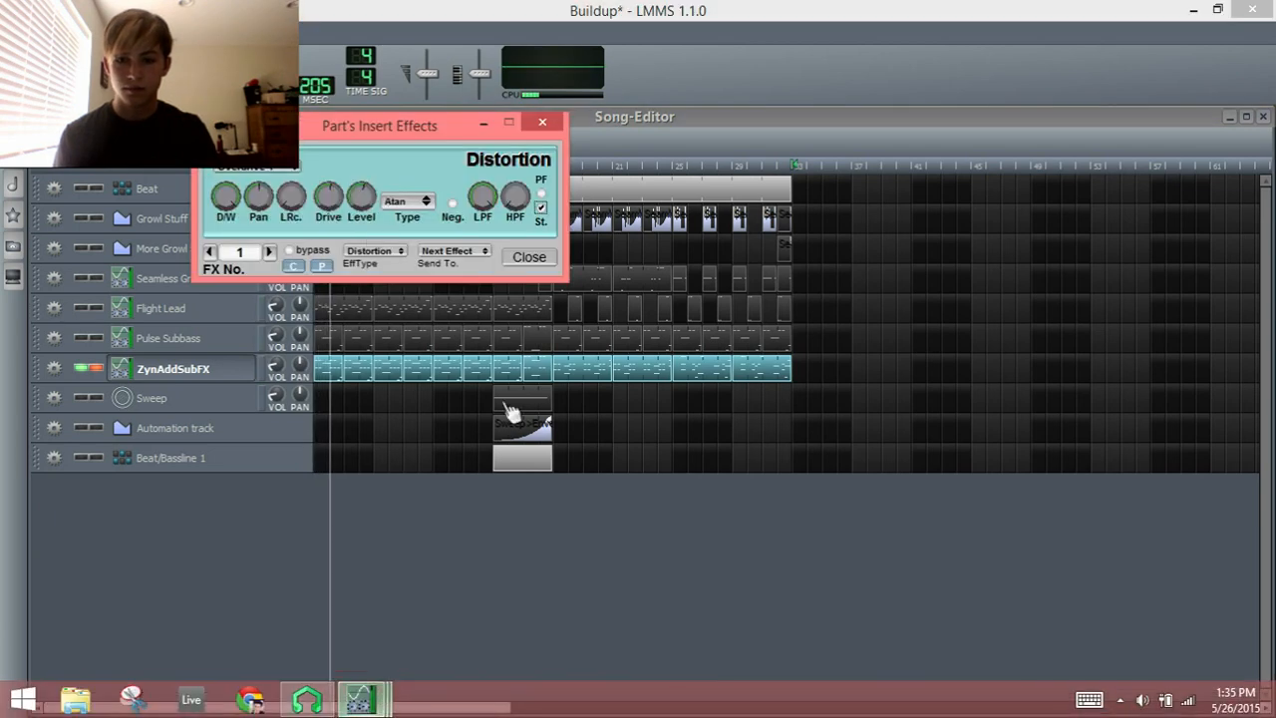
{"action": "left_click_drag", "start_coordinate": [329, 197], "coordinate": [364, 203]}
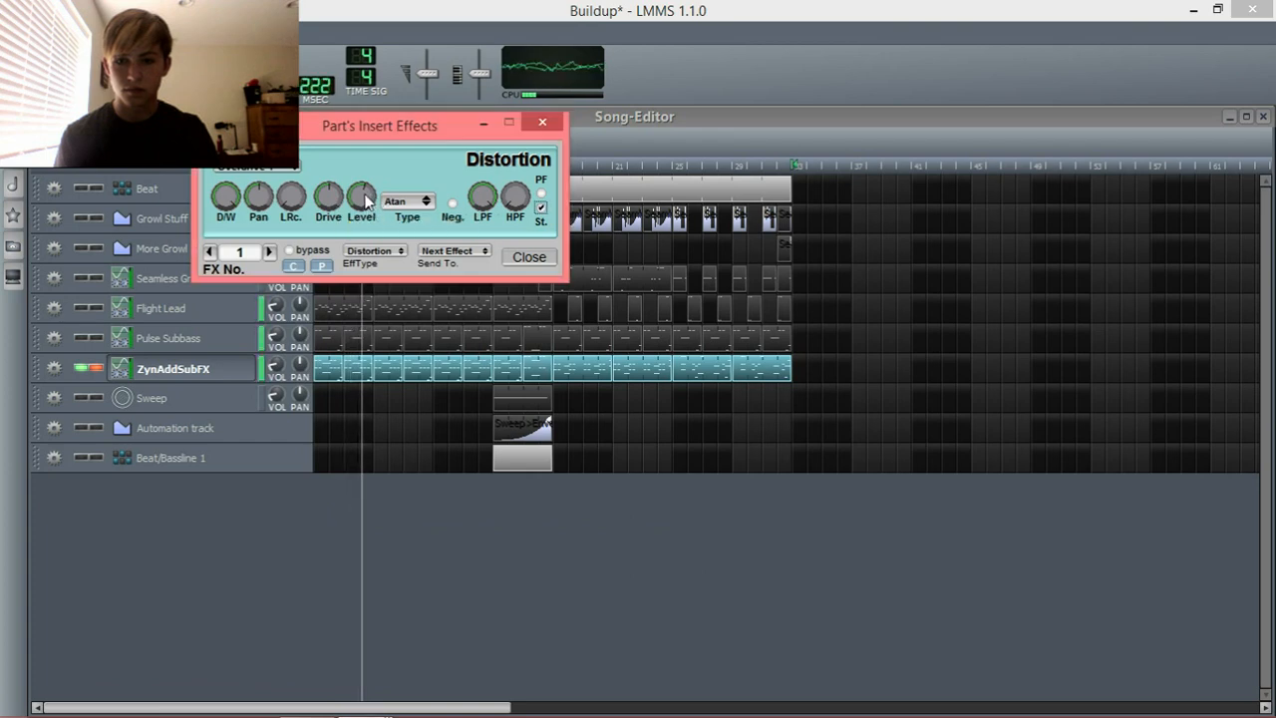
- Stop playback and insert an EQ in the instrument's effect slot 2
{"action": "left_click", "coordinate": [269, 253]}
{"action": "left_click", "coordinate": [427, 660]}
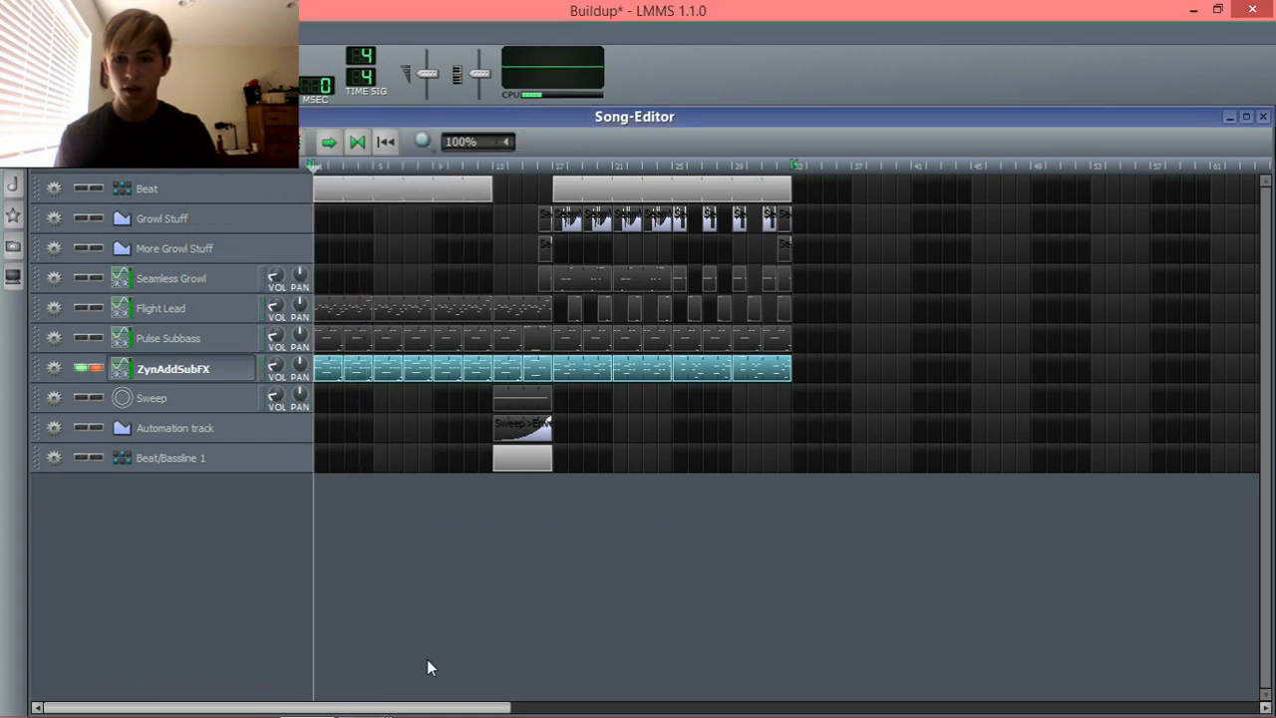
{"action": "mouse_move", "coordinate": [365, 703]}
{"action": "left_click", "coordinate": [521, 598]}
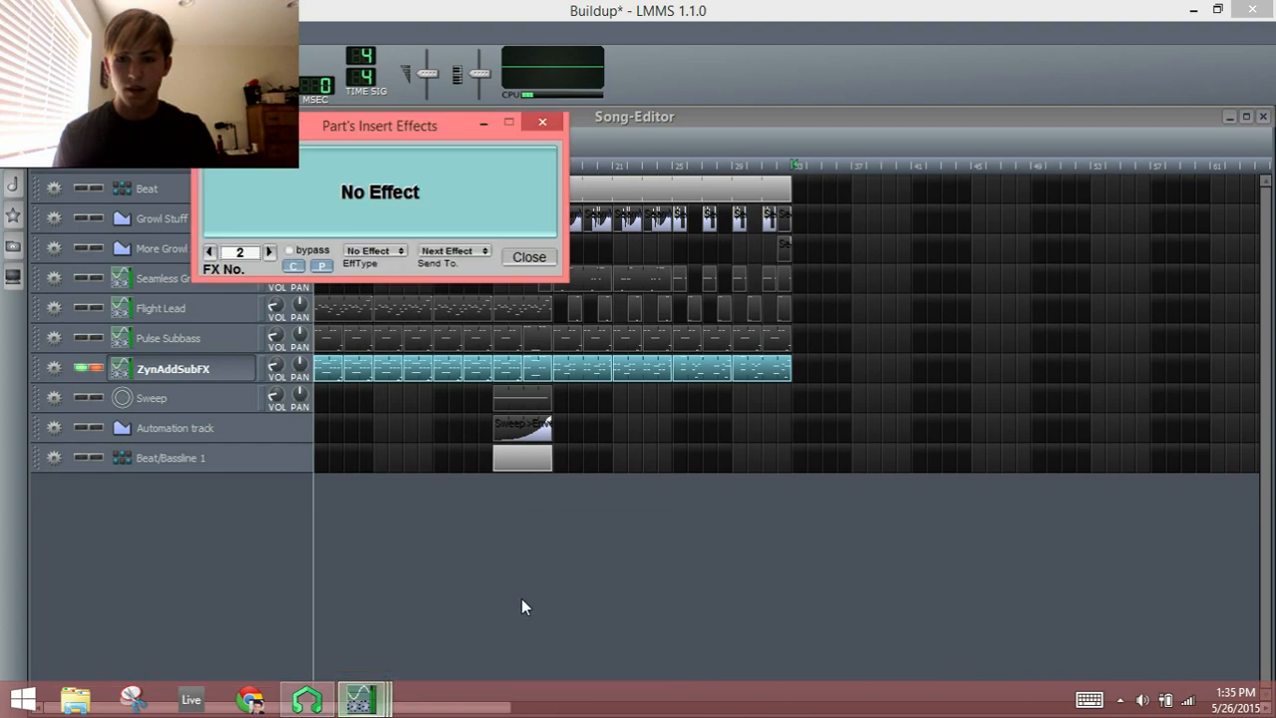
{"action": "left_click", "coordinate": [389, 255]}
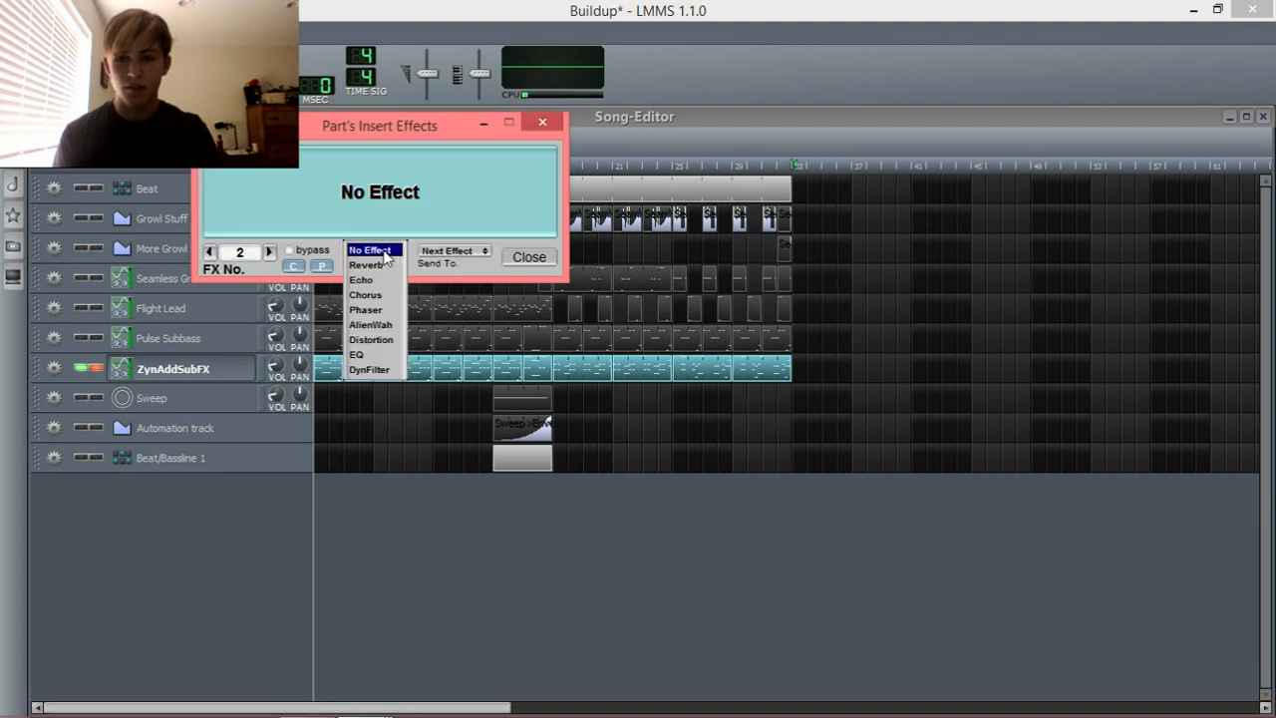
{"action": "left_click", "coordinate": [374, 352]}
- Set EQ band 0 to Hp2 with St. at 2, lower its frequency and audition the soloed track
{"action": "left_click", "coordinate": [490, 171]}
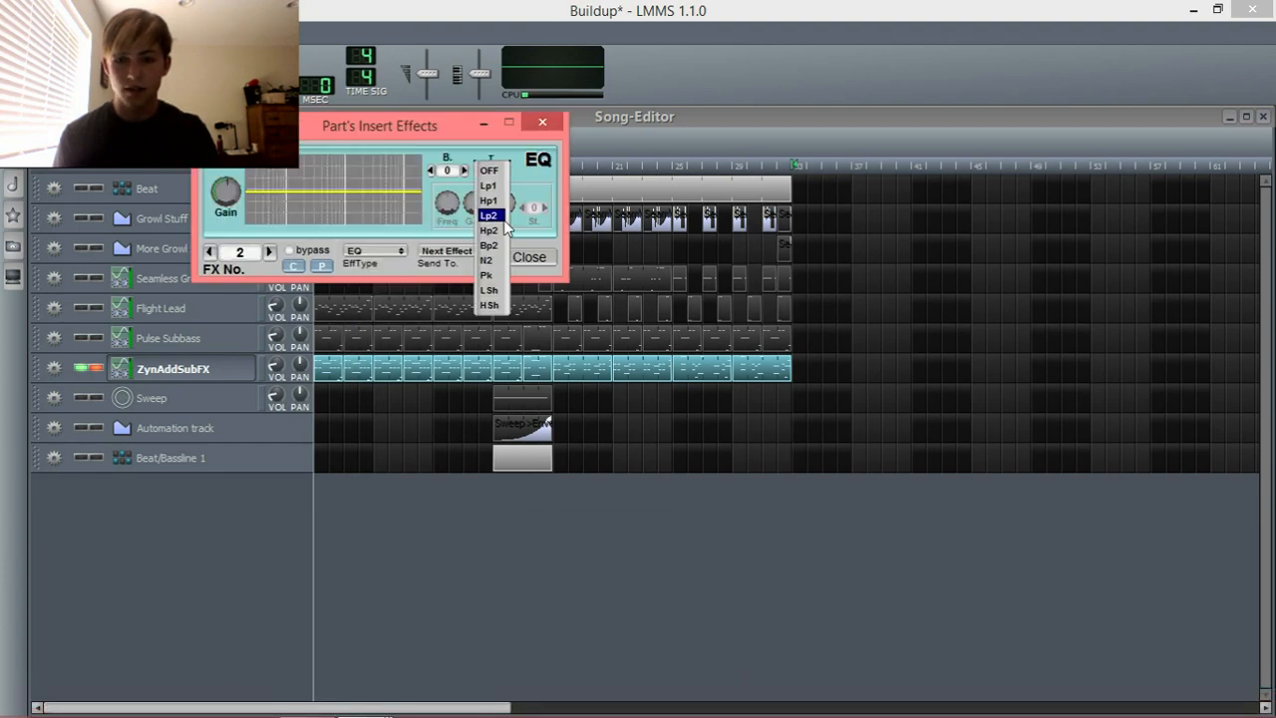
{"action": "left_click", "coordinate": [503, 231]}
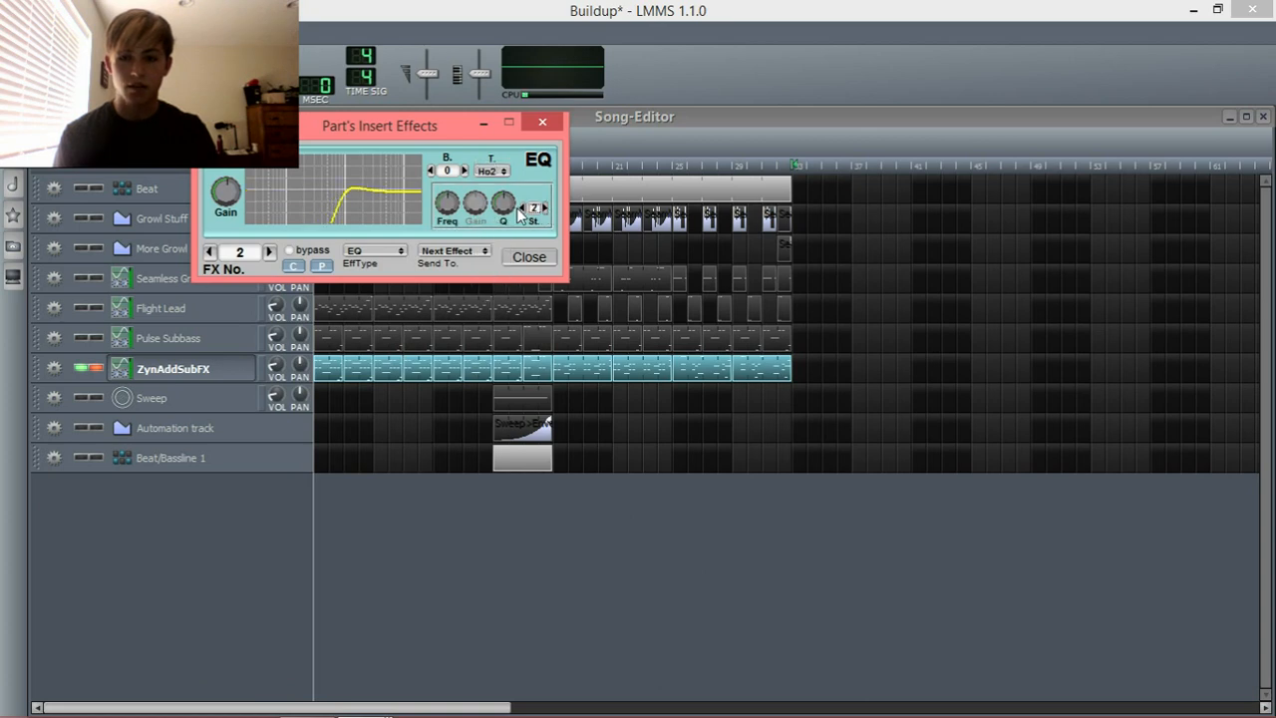
{"action": "mouse_move", "coordinate": [451, 208]}
{"action": "left_mouse_down"}
{"action": "mouse_move", "coordinate": [505, 216]}
{"action": "mouse_move", "coordinate": [460, 218]}
{"action": "mouse_move", "coordinate": [460, 232]}
{"action": "left_mouse_up"}
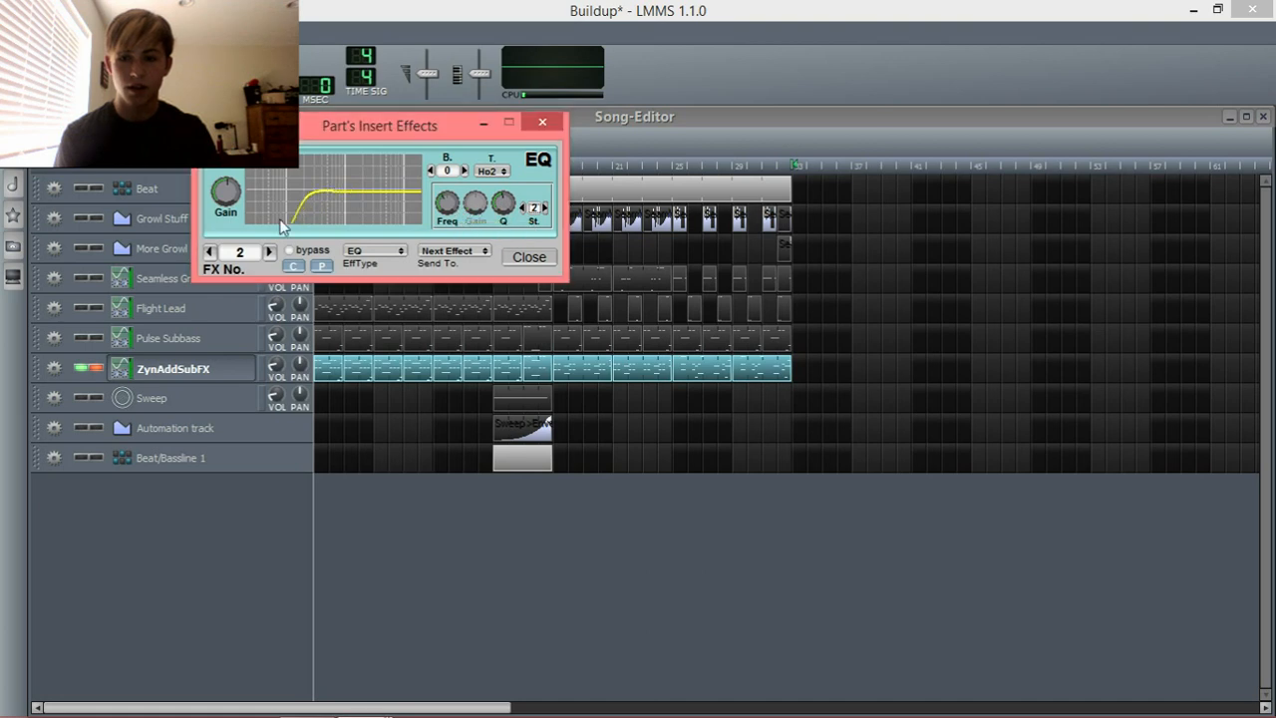
{"action": "left_click", "coordinate": [48, 142]}
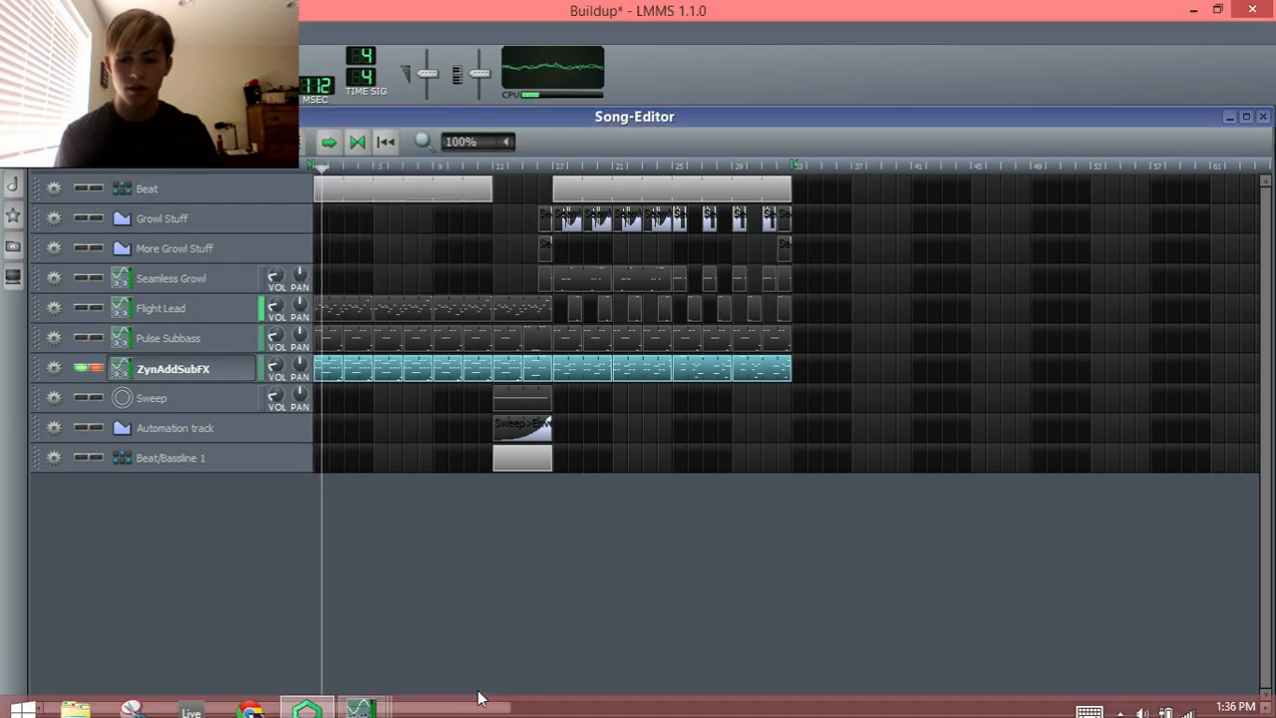
{"action": "key", "text": "space"}
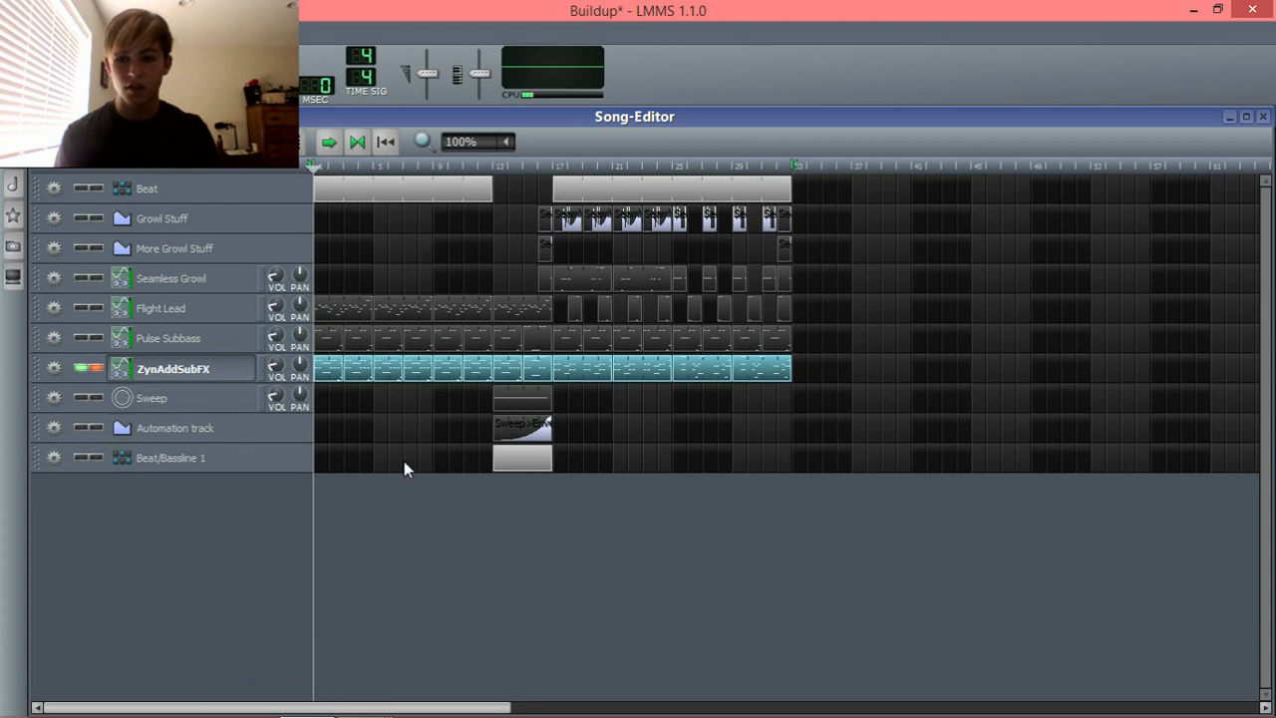
- Set EQ band 1 to Pk, raise its gain and set its frequency to about 106.5
{"action": "mouse_move", "coordinate": [359, 704]}
{"action": "left_click", "coordinate": [558, 618]}
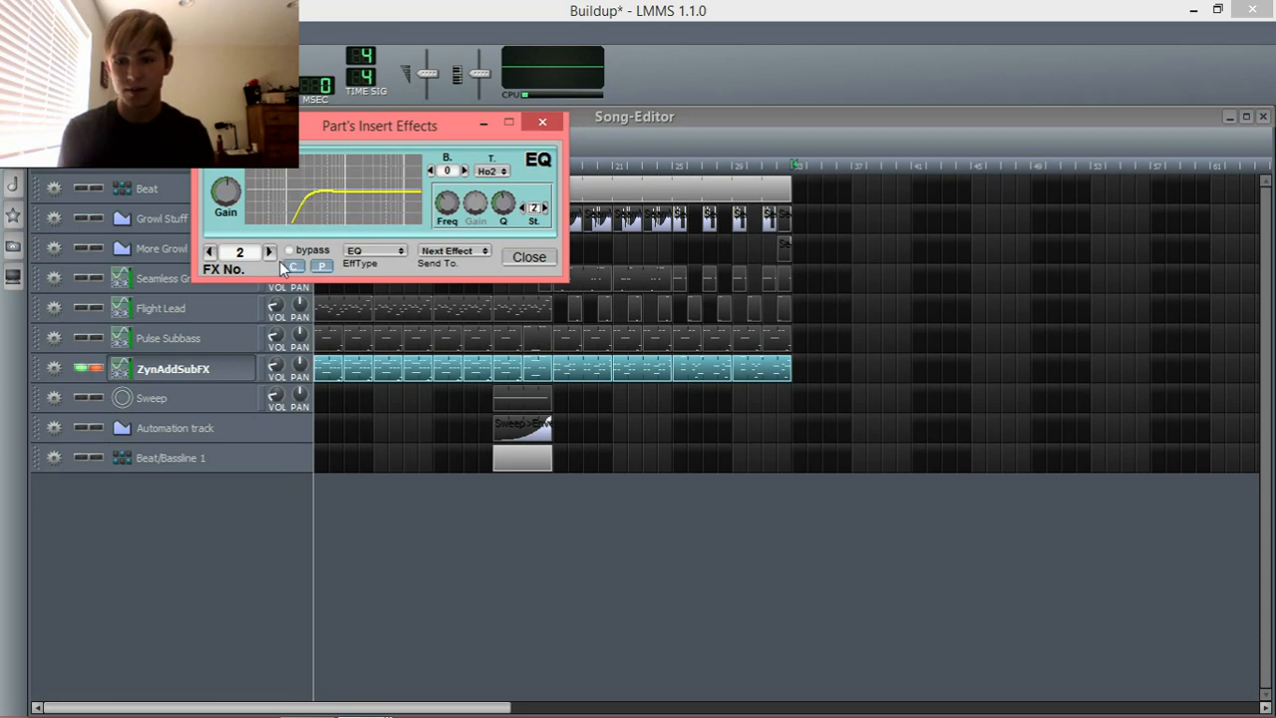
{"action": "left_click", "coordinate": [464, 171]}
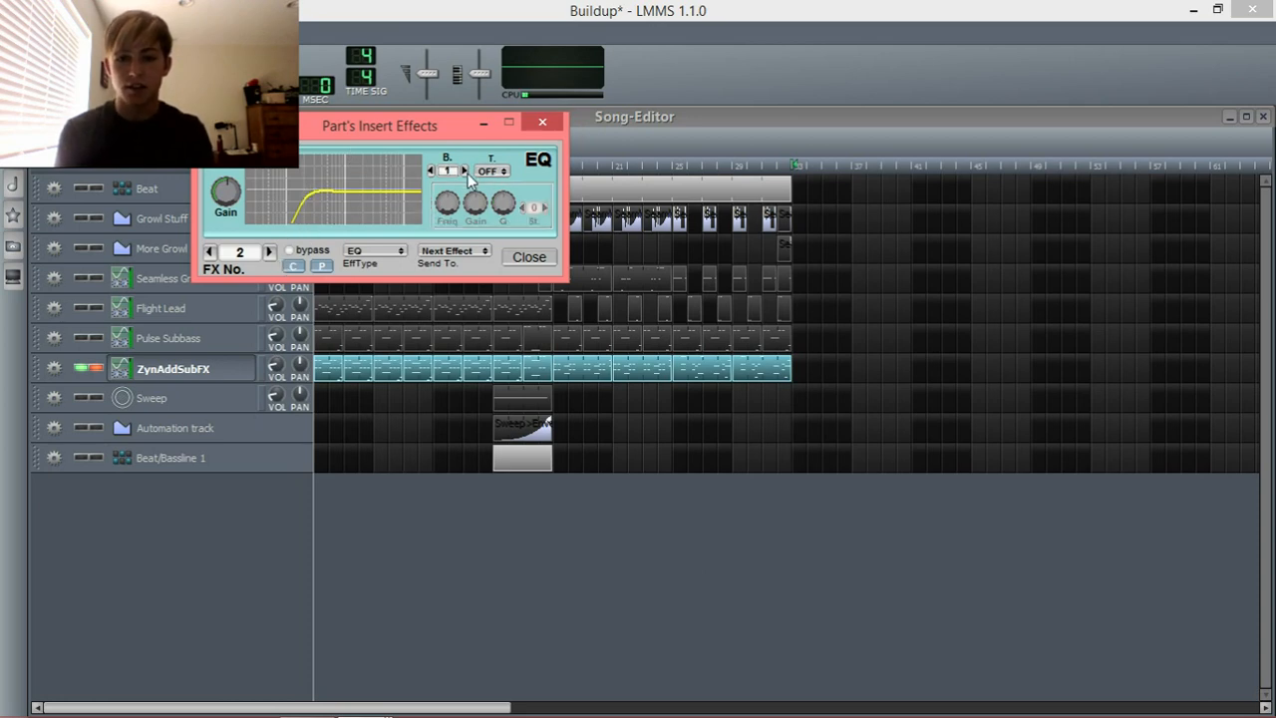
{"action": "left_click", "coordinate": [489, 170]}
{"action": "left_click", "coordinate": [490, 274]}
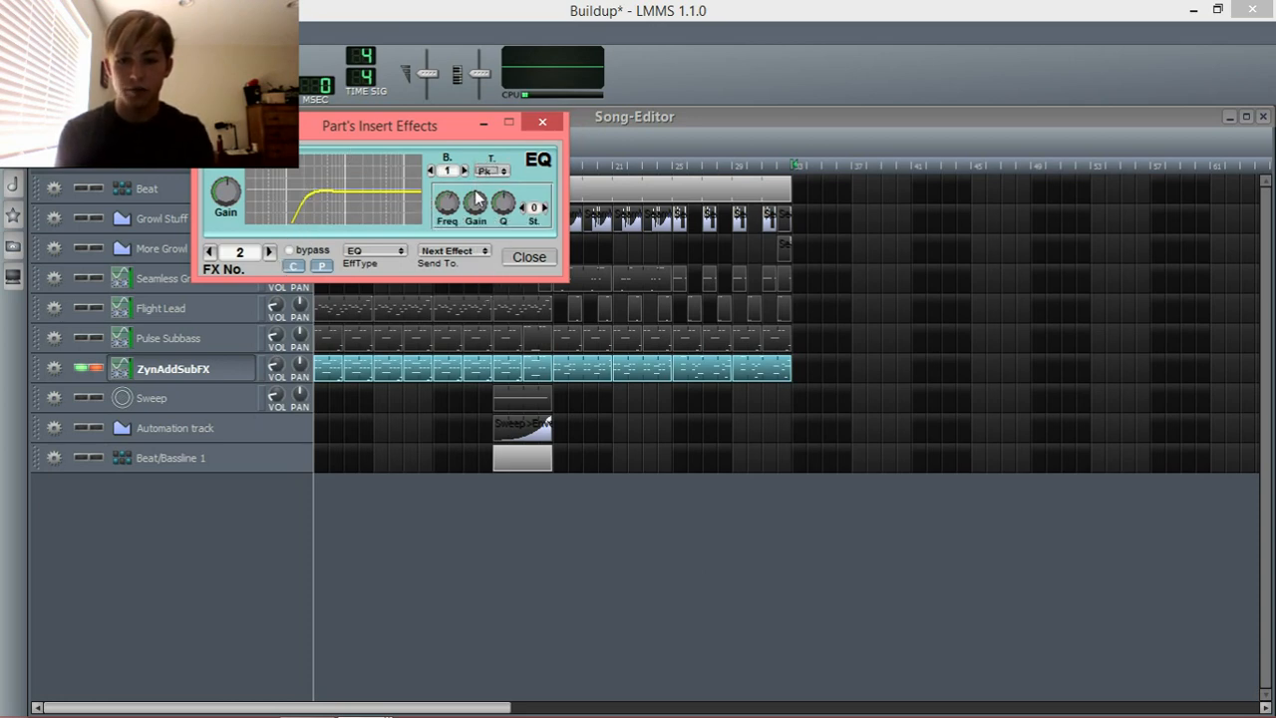
{"action": "left_click_drag", "start_coordinate": [479, 199], "coordinate": [464, 168]}
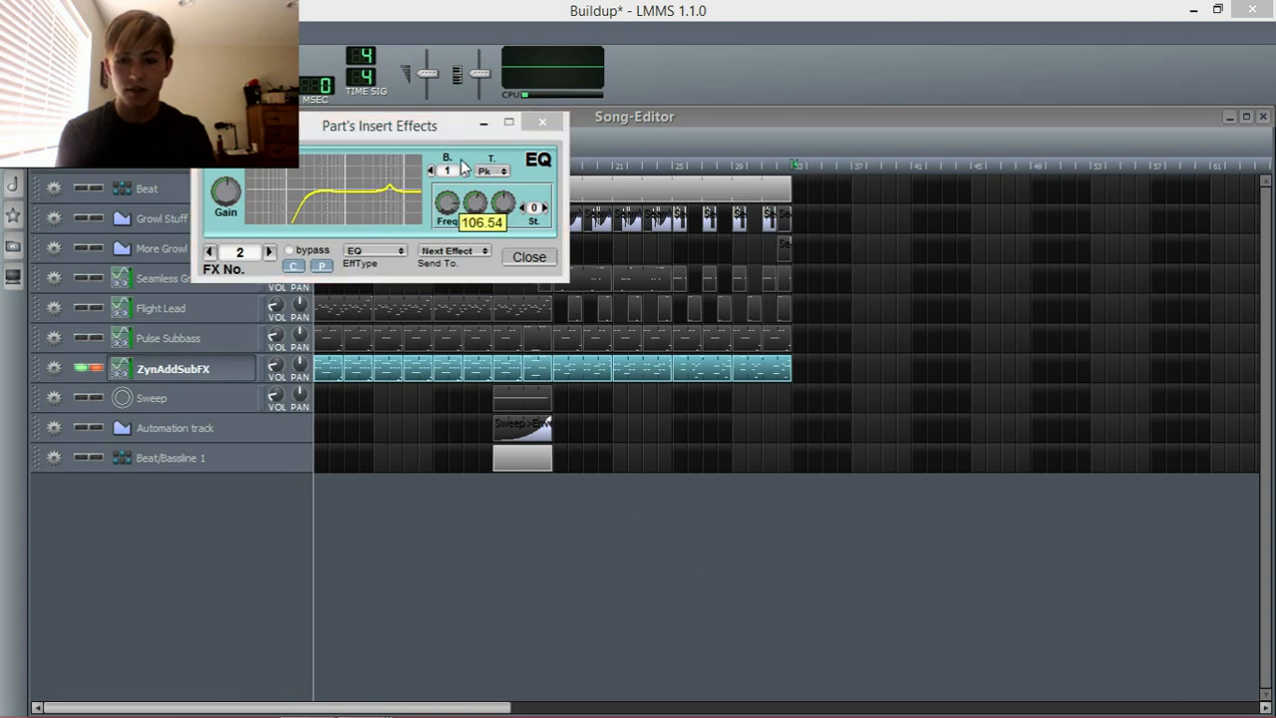
- While the track plays, raise EQ band 1's frequency, widen its peak and set its gain to about 71
{"action": "left_click", "coordinate": [47, 142]}
{"action": "mouse_move", "coordinate": [394, 704]}
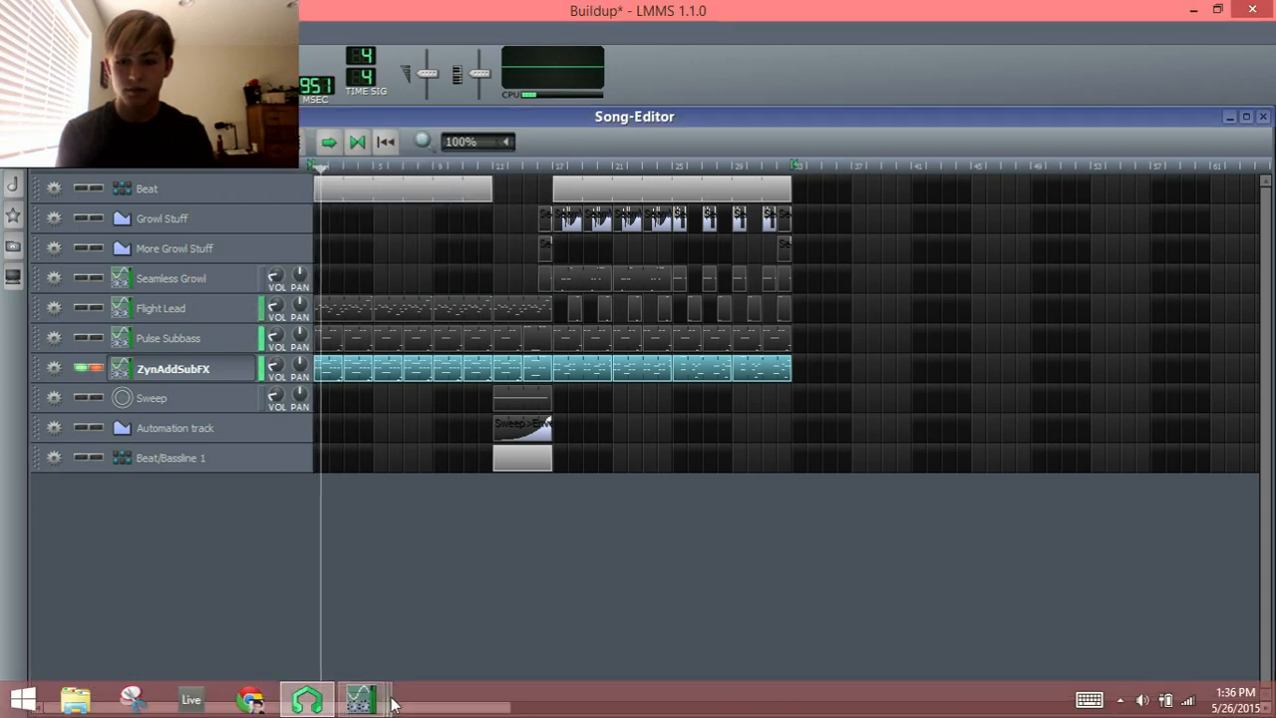
{"action": "left_click", "coordinate": [526, 638]}
{"action": "left_click_drag", "start_coordinate": [449, 198], "coordinate": [484, 206]}
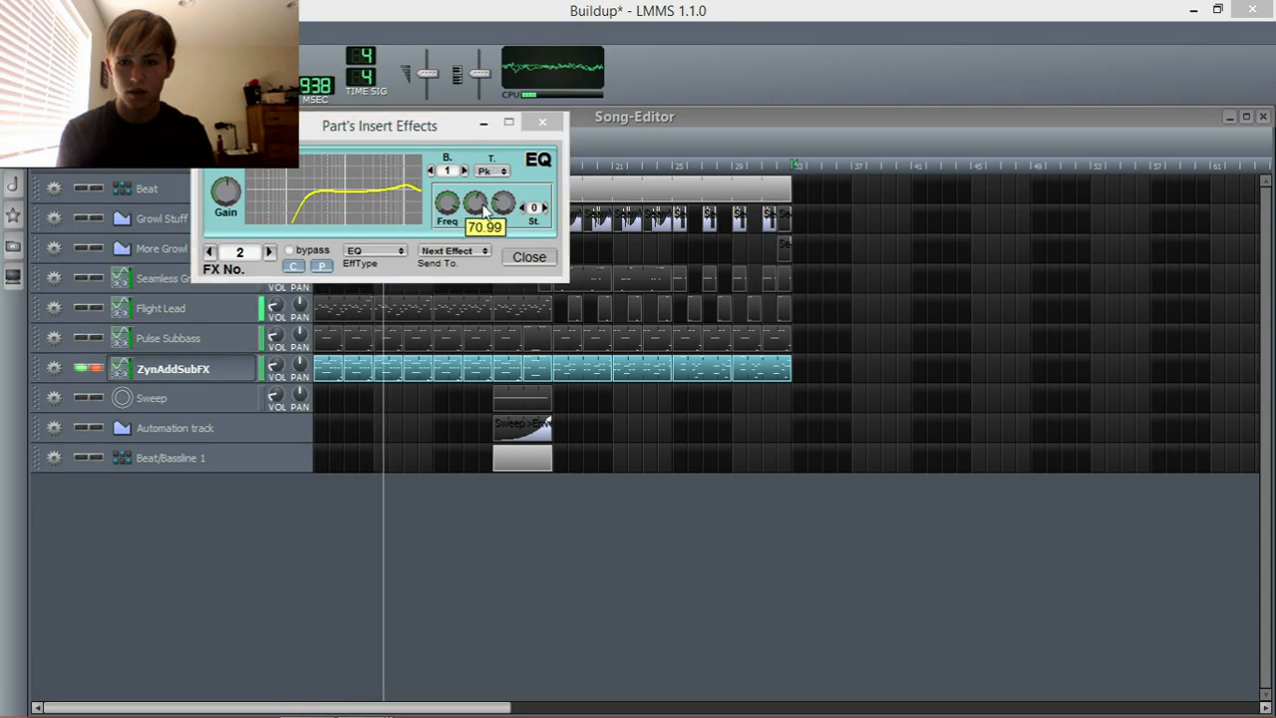
- Set EQ band 2 to Pk and give it a slight, low-frequency boost just above the high-pass slope
{"action": "left_click", "coordinate": [464, 171]}
{"action": "left_click", "coordinate": [492, 171]}
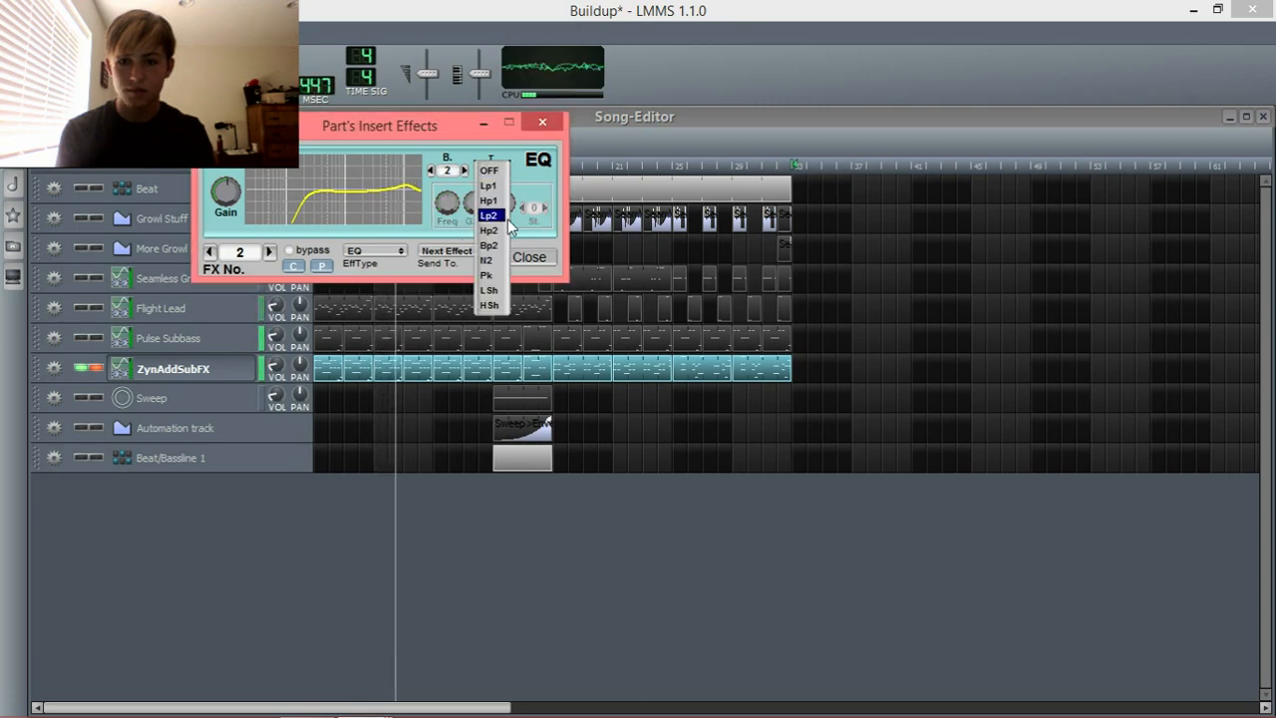
{"action": "left_click", "coordinate": [488, 276]}
{"action": "mouse_move", "coordinate": [457, 206]}
{"action": "left_mouse_down"}
{"action": "mouse_move", "coordinate": [457, 189]}
{"action": "mouse_move", "coordinate": [502, 218]}
{"action": "mouse_move", "coordinate": [472, 210]}
{"action": "mouse_move", "coordinate": [475, 222]}
{"action": "left_mouse_up"}
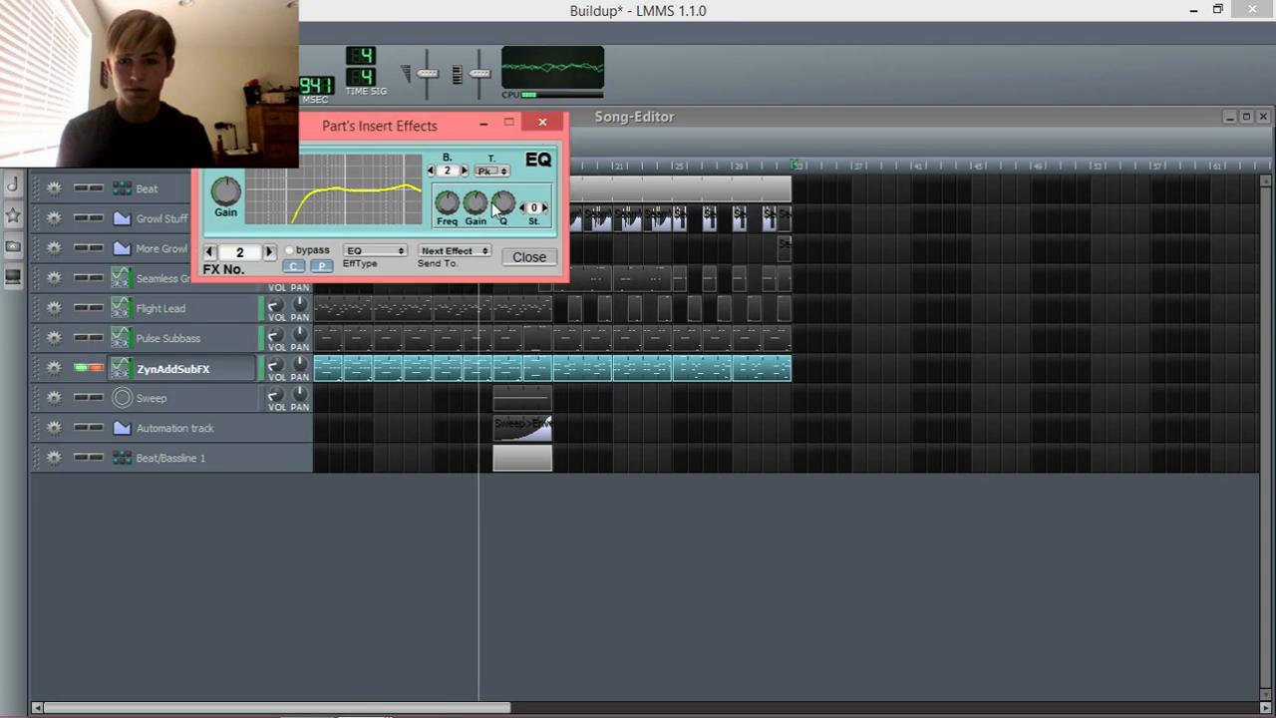
- Stop playback and insert a Reverb in the instrument's effect slot 3
{"action": "left_click", "coordinate": [269, 252]}
{"action": "left_click", "coordinate": [55, 144]}
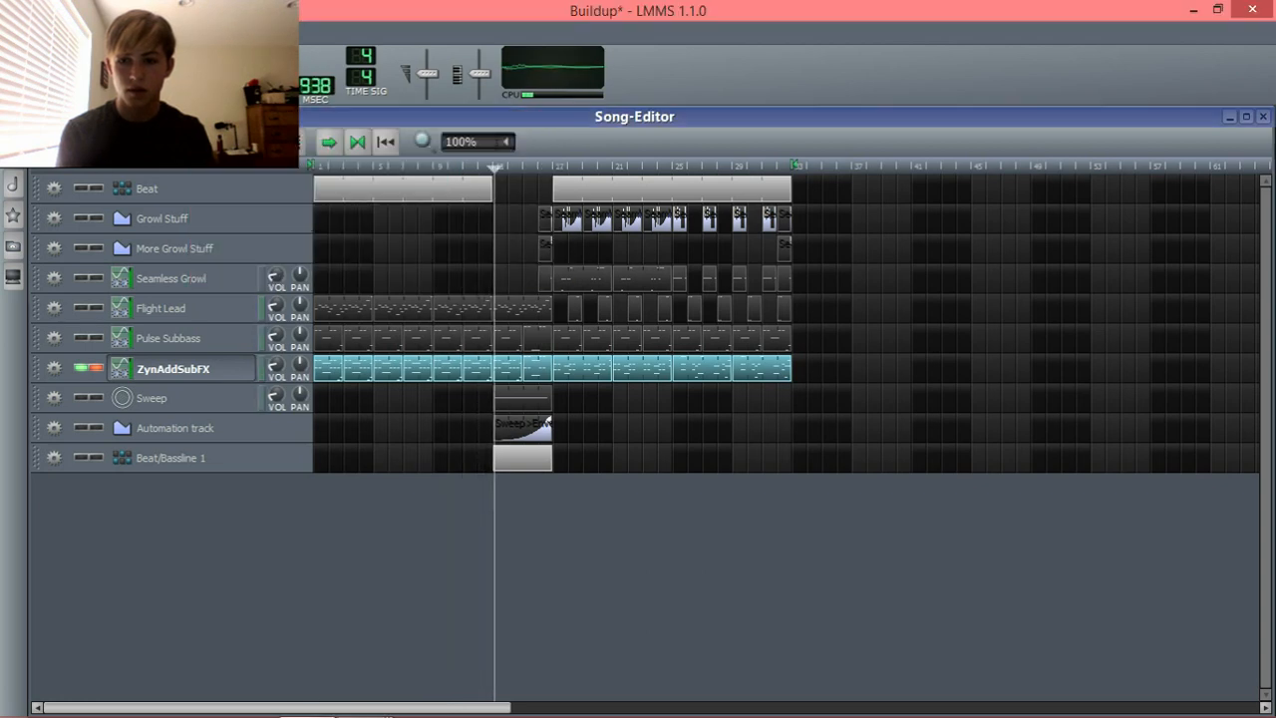
{"action": "mouse_move", "coordinate": [367, 695]}
{"action": "left_click", "coordinate": [567, 604]}
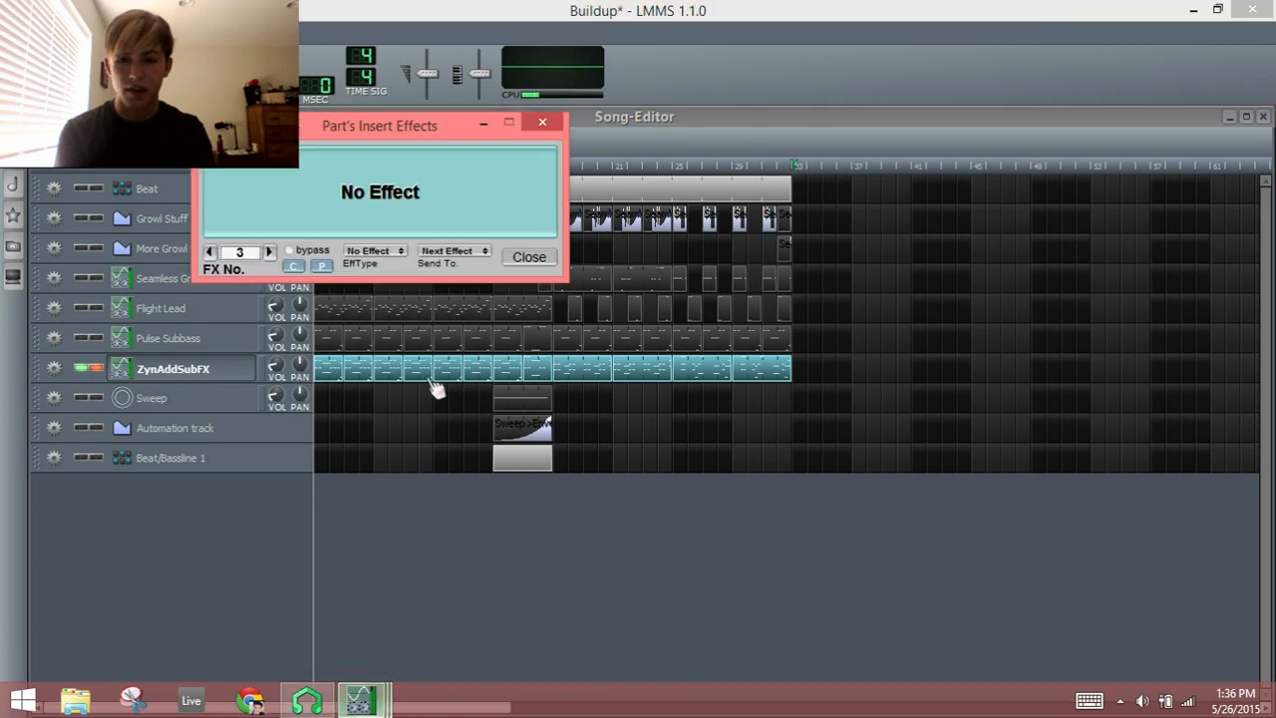
{"action": "left_click", "coordinate": [374, 251]}
{"action": "left_click", "coordinate": [367, 278]}
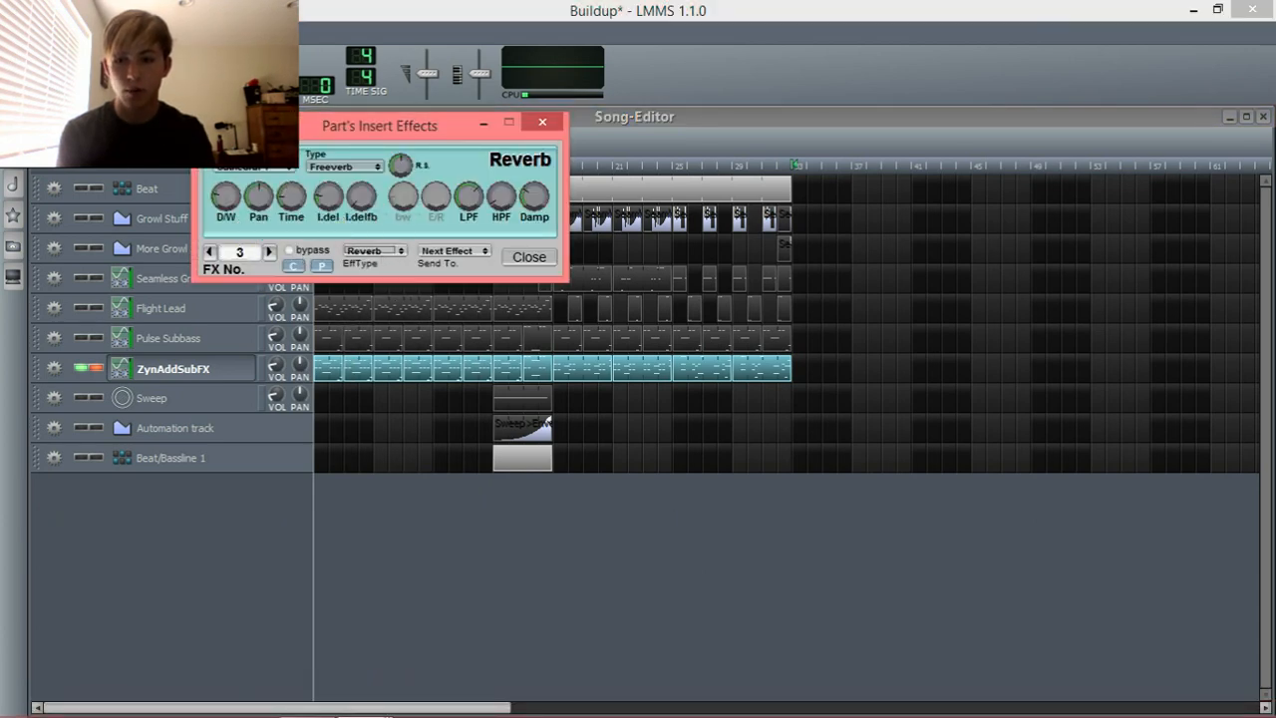
- Audition the Reverb, adjust its Time and D/W amounts and play the soloed track again
{"action": "left_click", "coordinate": [48, 141]}
{"action": "left_click", "coordinate": [133, 142]}
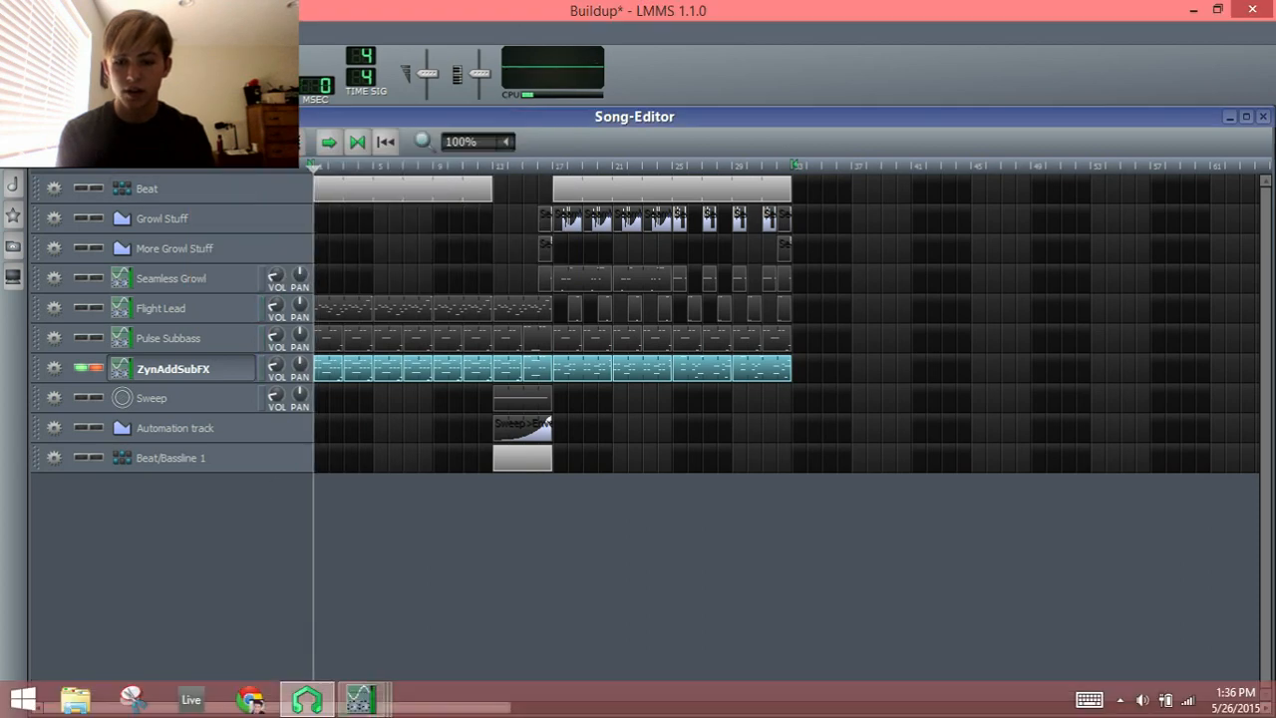
{"action": "mouse_move", "coordinate": [359, 696]}
{"action": "left_click", "coordinate": [564, 589]}
{"action": "left_click", "coordinate": [283, 208]}
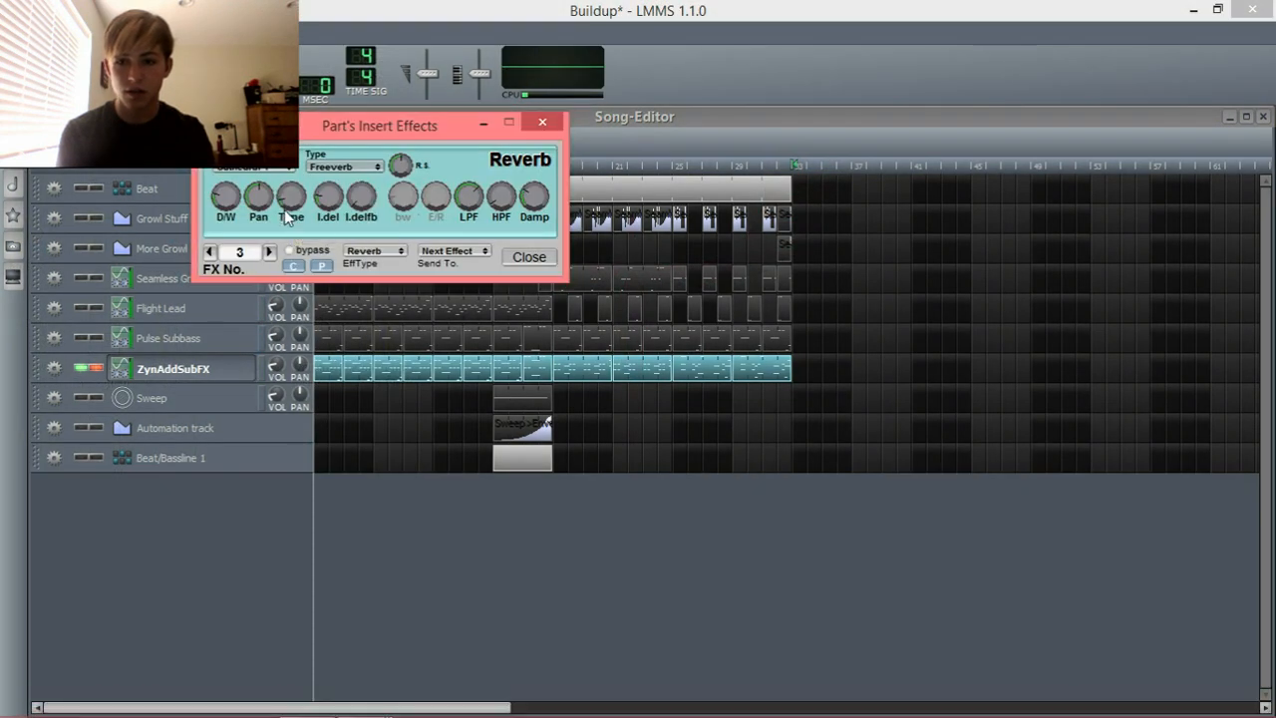
{"action": "left_click", "coordinate": [225, 209]}
{"action": "left_click", "coordinate": [49, 142]}
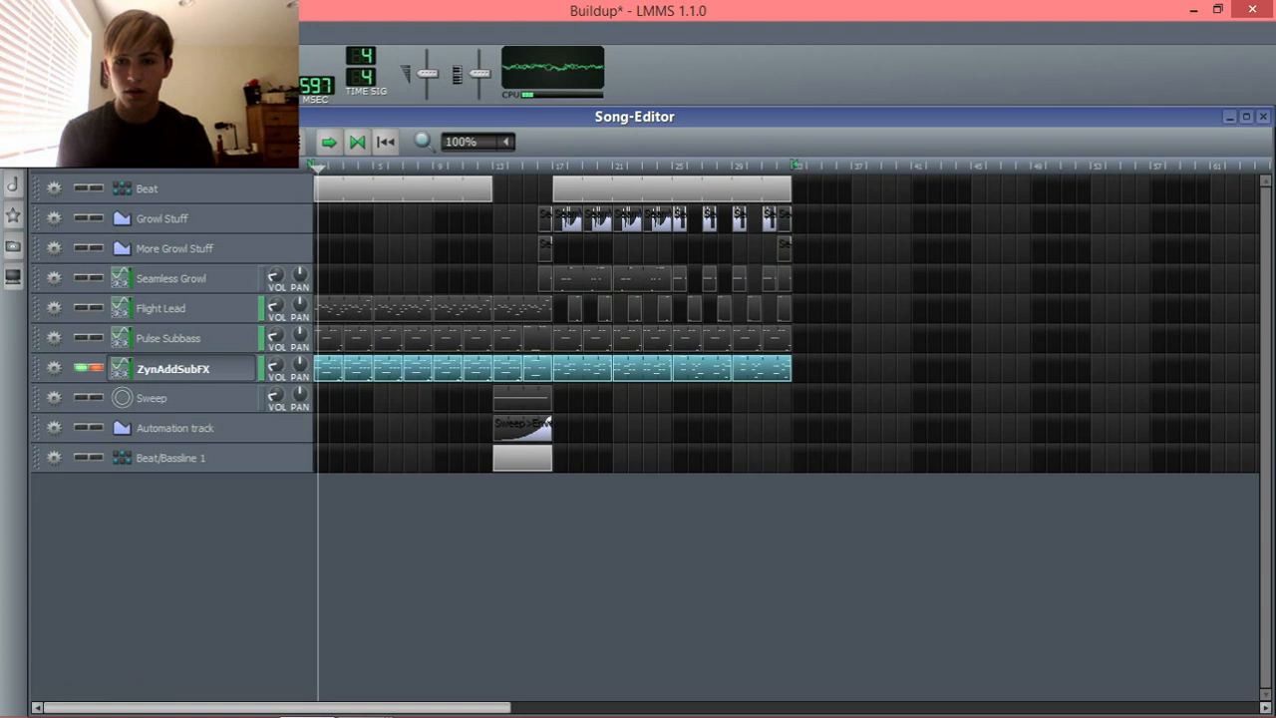
- Stop playback and close the Part's Insert Effects and Instrument Edit windows
{"action": "left_click", "coordinate": [132, 142]}
{"action": "left_click", "coordinate": [363, 698]}
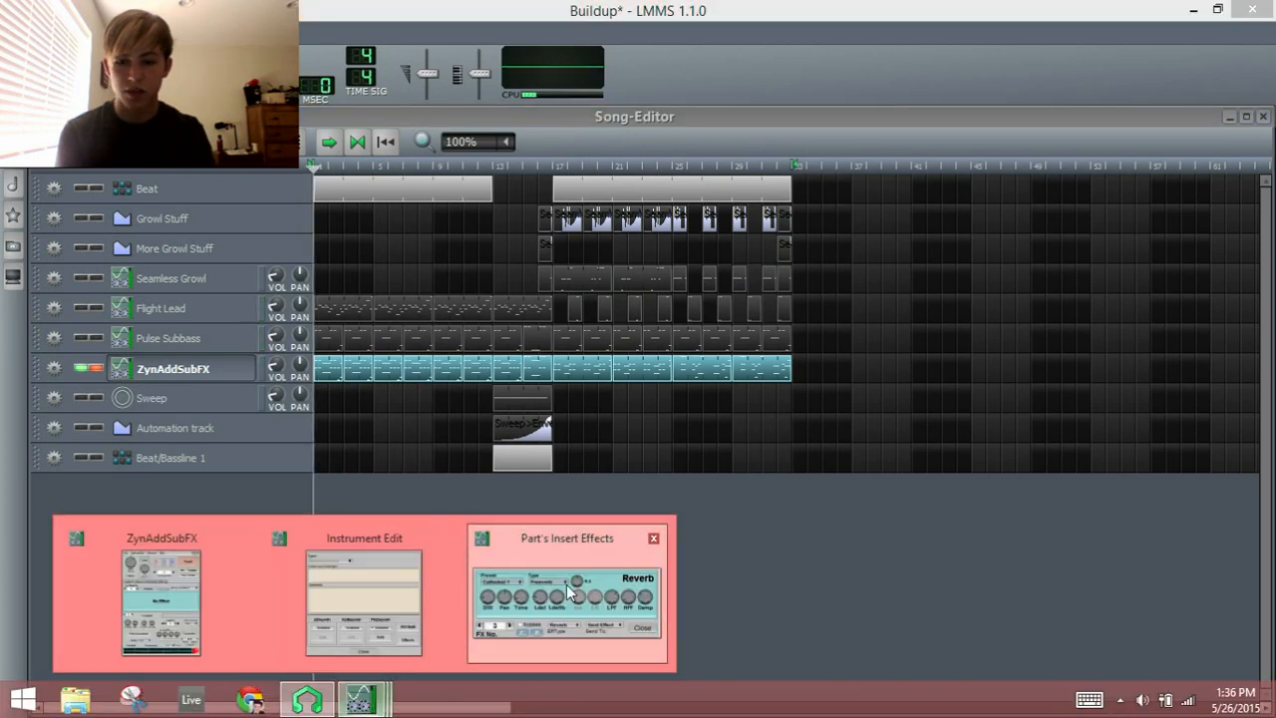
{"action": "left_click", "coordinate": [566, 591]}
{"action": "left_click", "coordinate": [518, 260]}
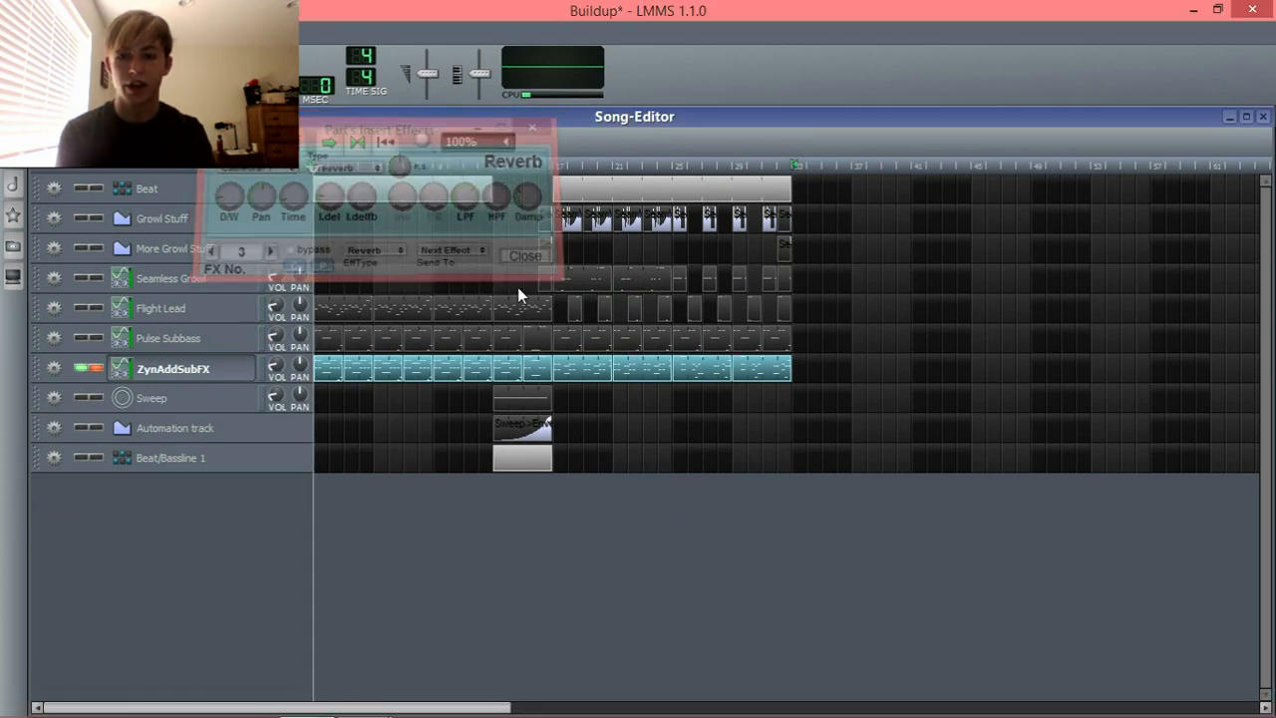
{"action": "mouse_move", "coordinate": [399, 687]}
{"action": "left_click", "coordinate": [491, 596]}
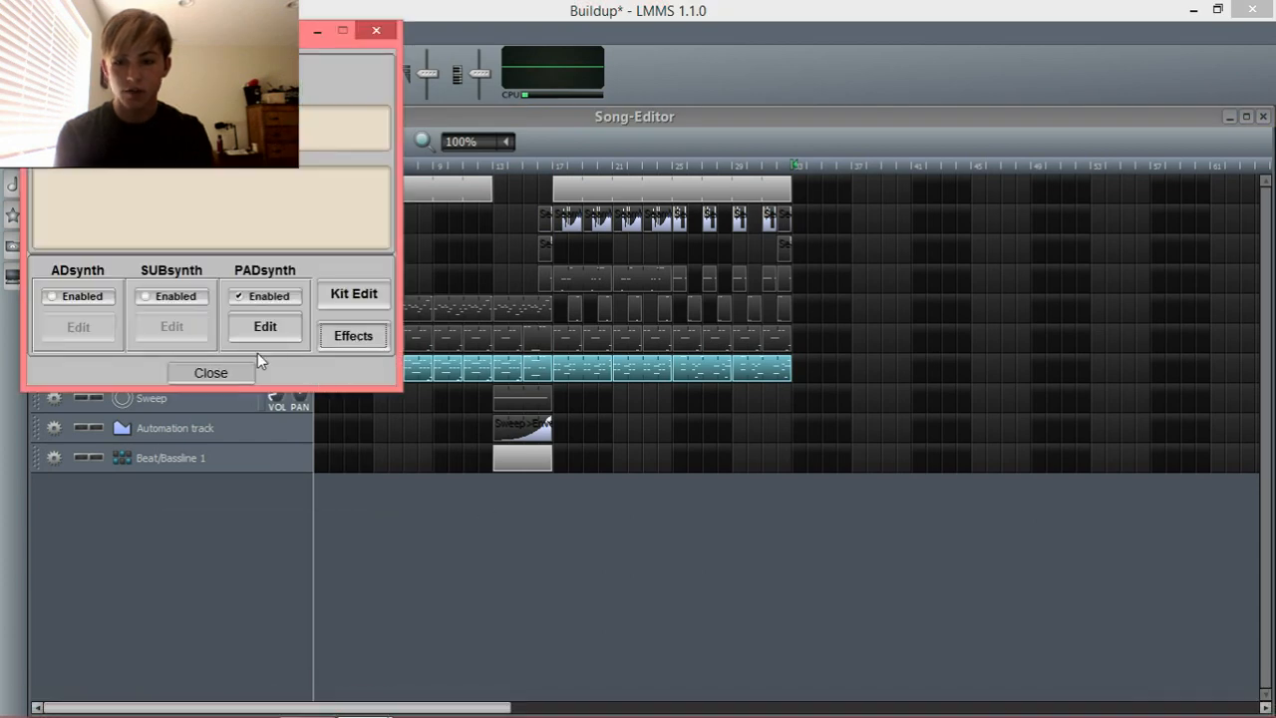
{"action": "left_click", "coordinate": [224, 375]}
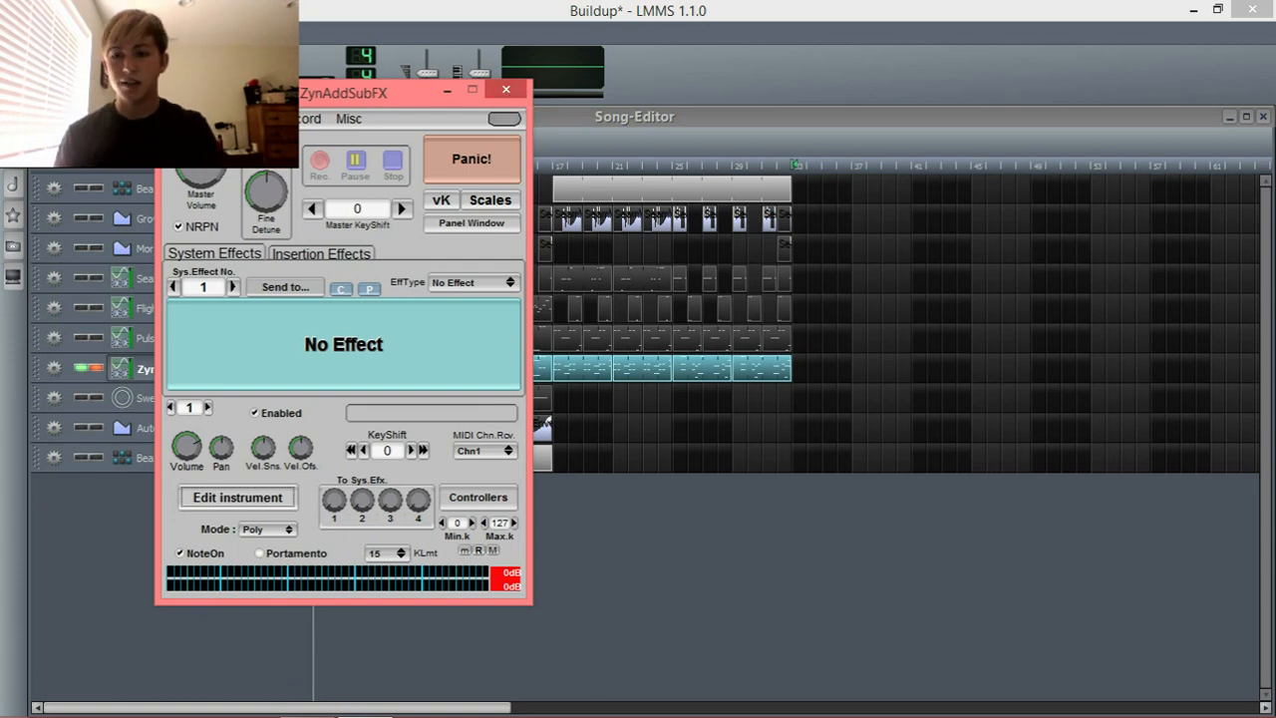
- In the instrument's Controllers, set the portamento threshold to 0 and lower the portamento time
{"action": "left_click_drag", "start_coordinate": [271, 97], "coordinate": [403, 132]}
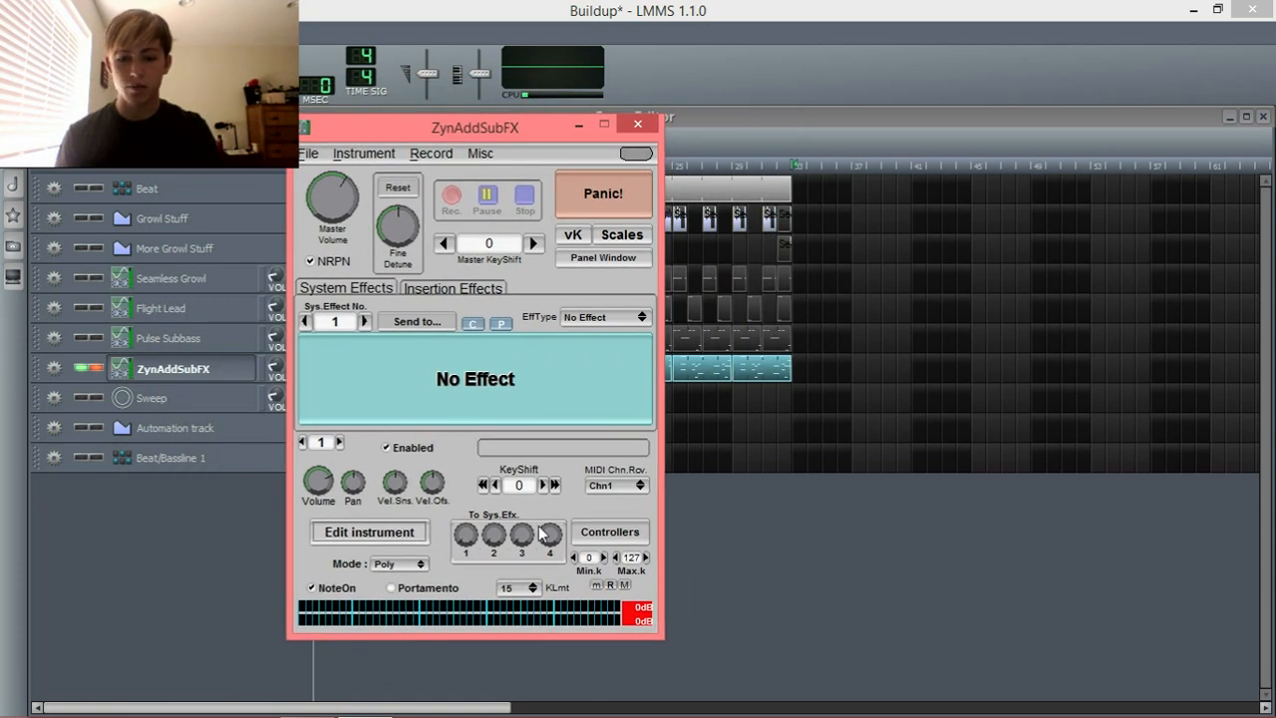
{"action": "left_click", "coordinate": [609, 531]}
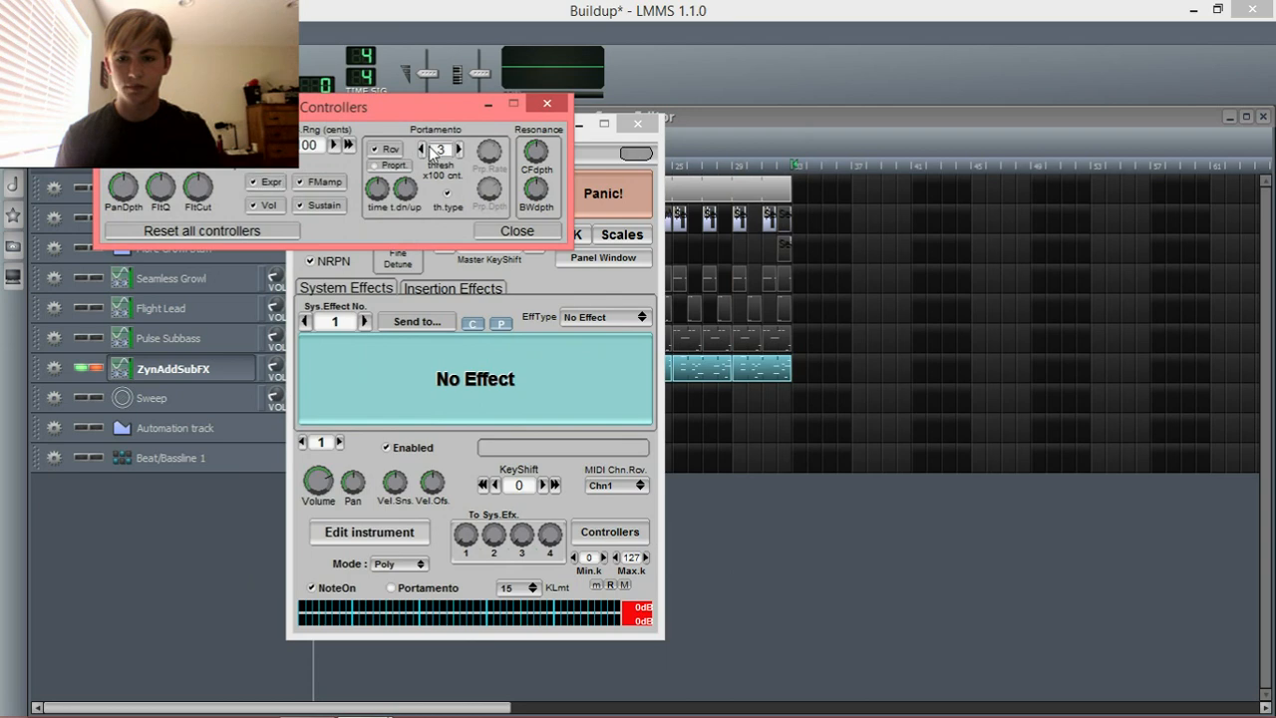
{"action": "left_click_drag", "start_coordinate": [379, 202], "coordinate": [393, 259]}
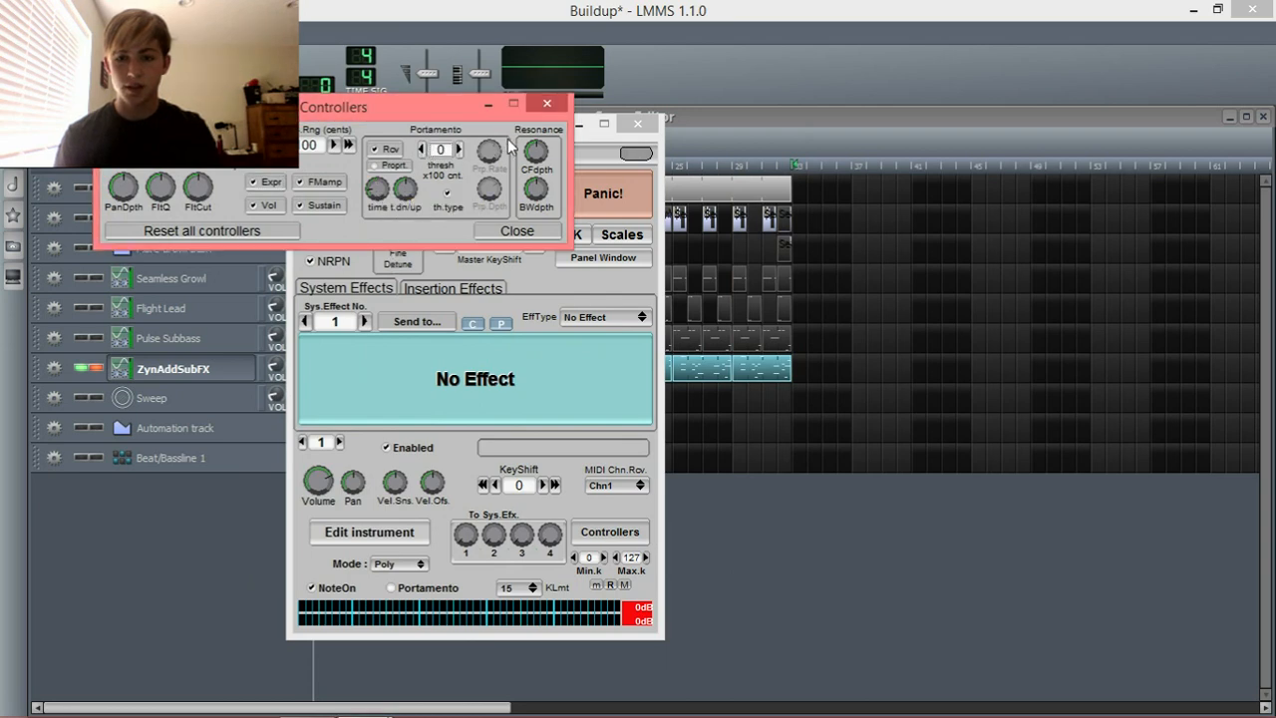
{"action": "left_click", "coordinate": [549, 104]}
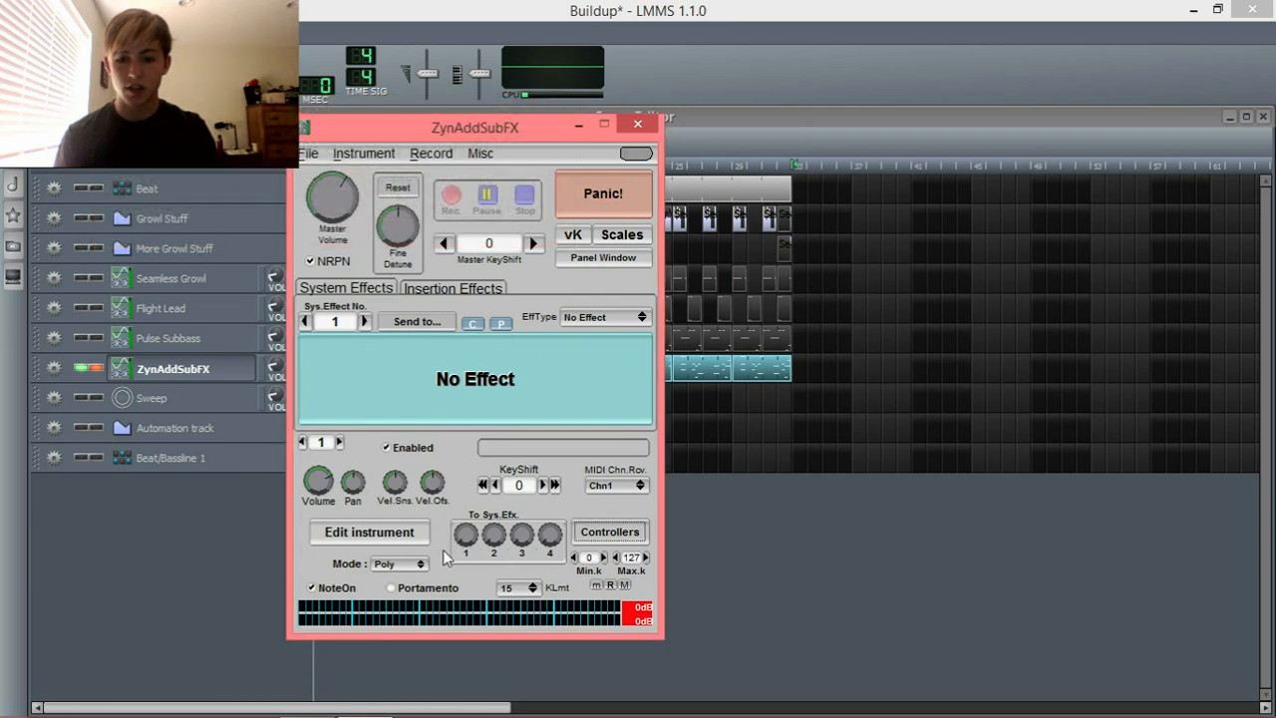
- Enable Portamento for the instrument and audition the soloed ZynAddSubFX track, stopping playback after each listen
{"action": "left_click", "coordinate": [45, 142]}
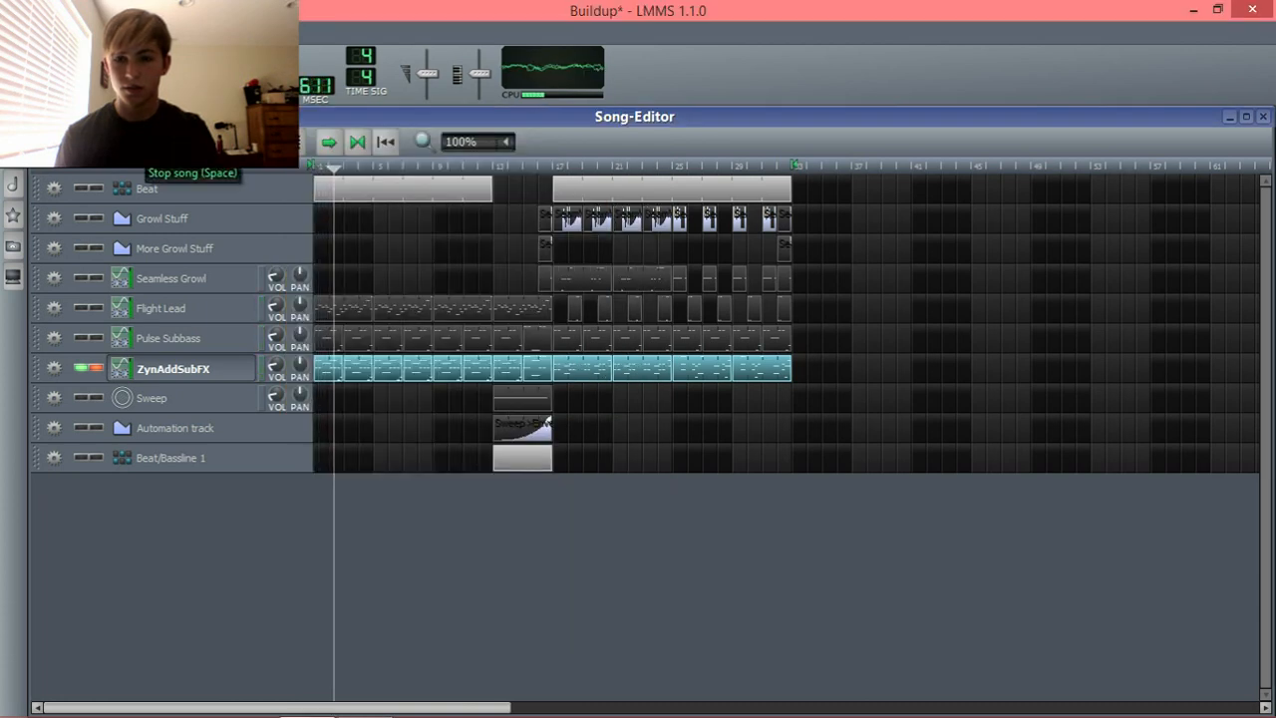
{"action": "left_click", "coordinate": [143, 145]}
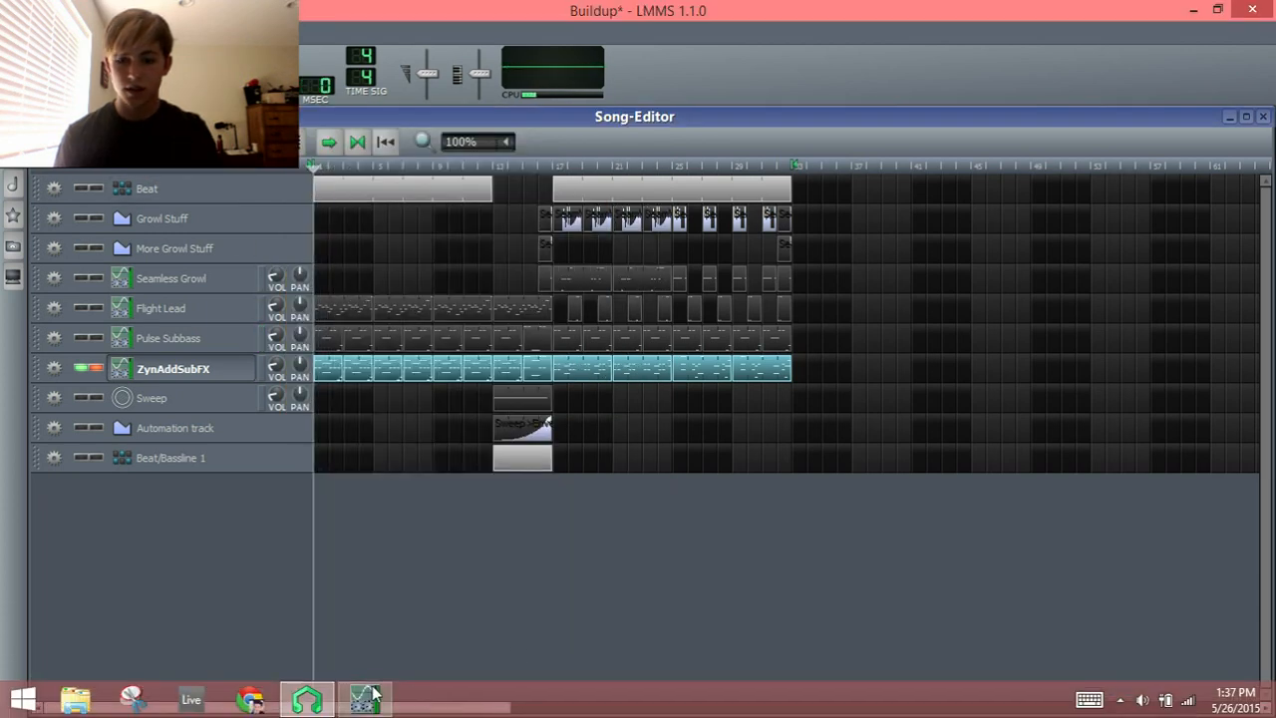
{"action": "left_click", "coordinate": [371, 690]}
{"action": "left_click", "coordinate": [578, 125]}
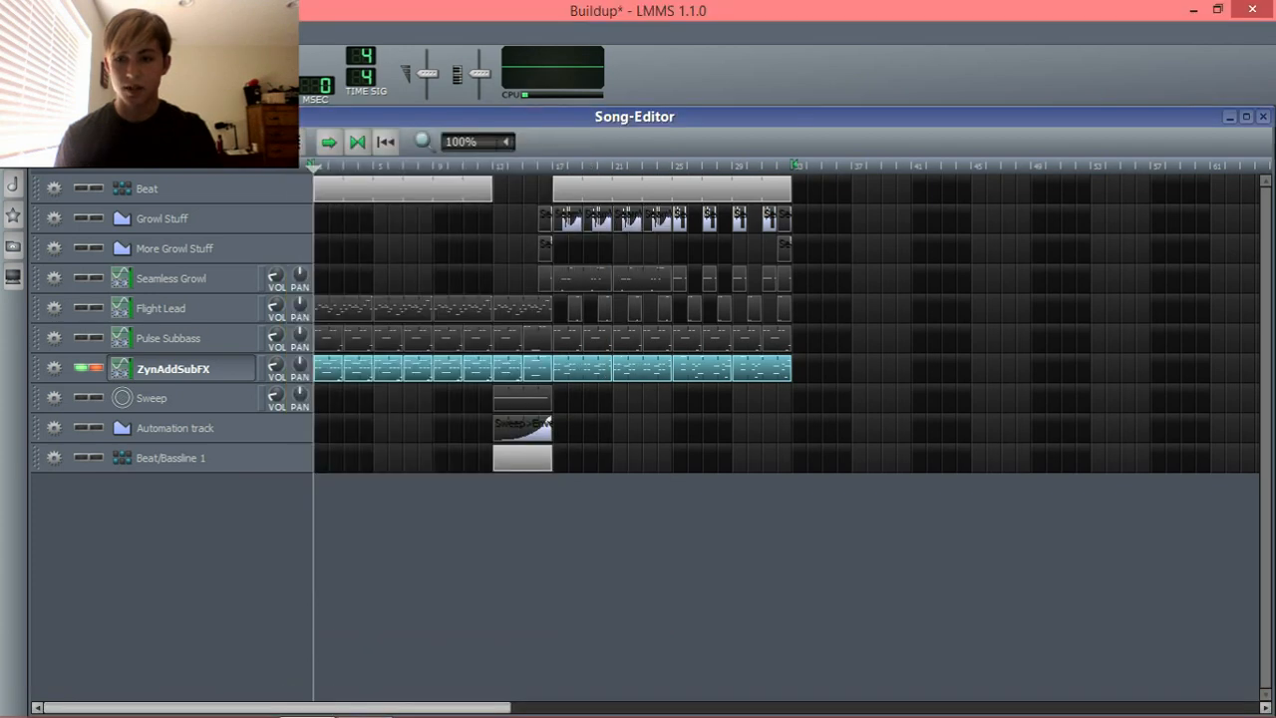
{"action": "key", "text": "space"}
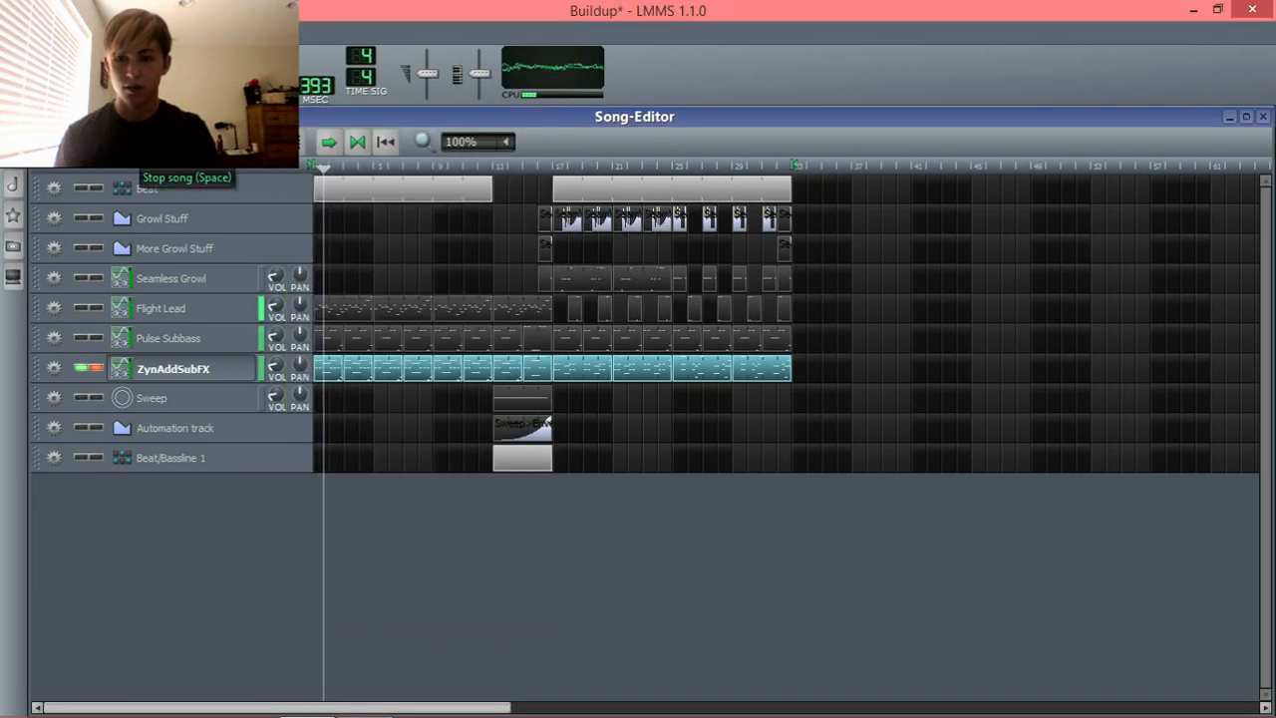
{"action": "key", "text": "space"}
- Close the ZynAddSubFX window and unsolo its track so all tracks are active
{"action": "left_click", "coordinate": [365, 698]}
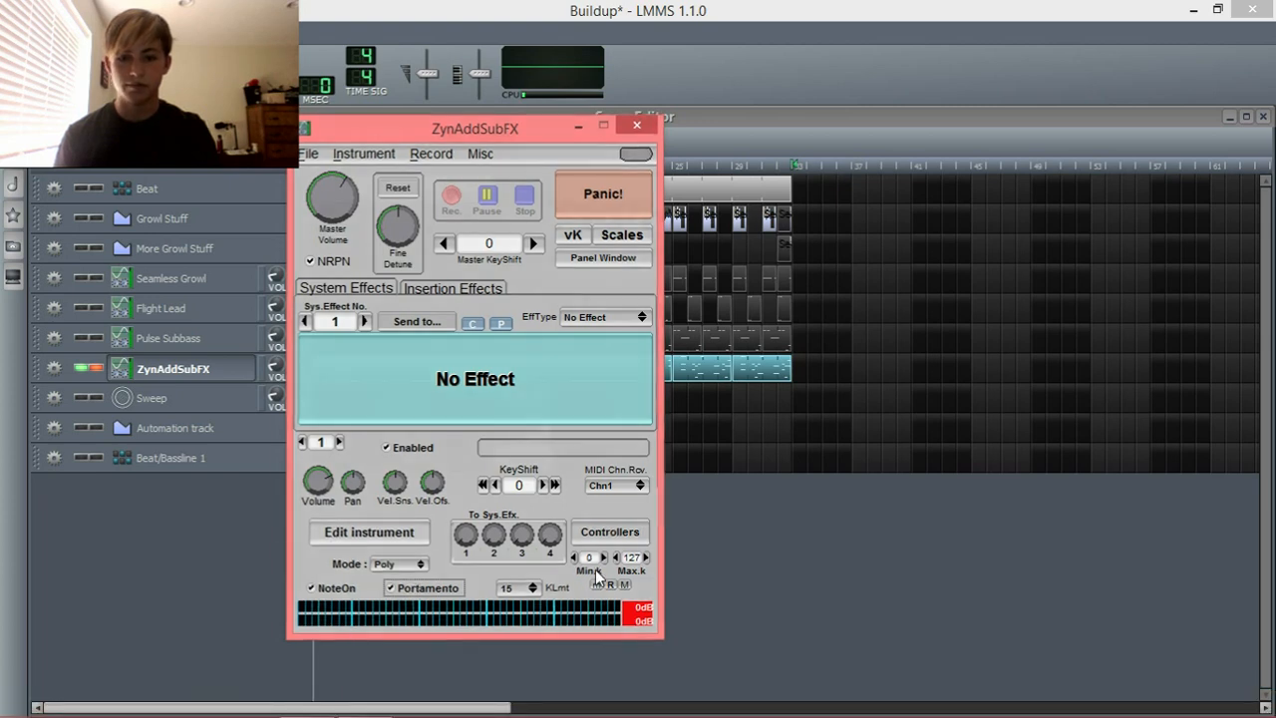
{"action": "left_click", "coordinate": [638, 125]}
{"action": "left_click", "coordinate": [100, 369]}
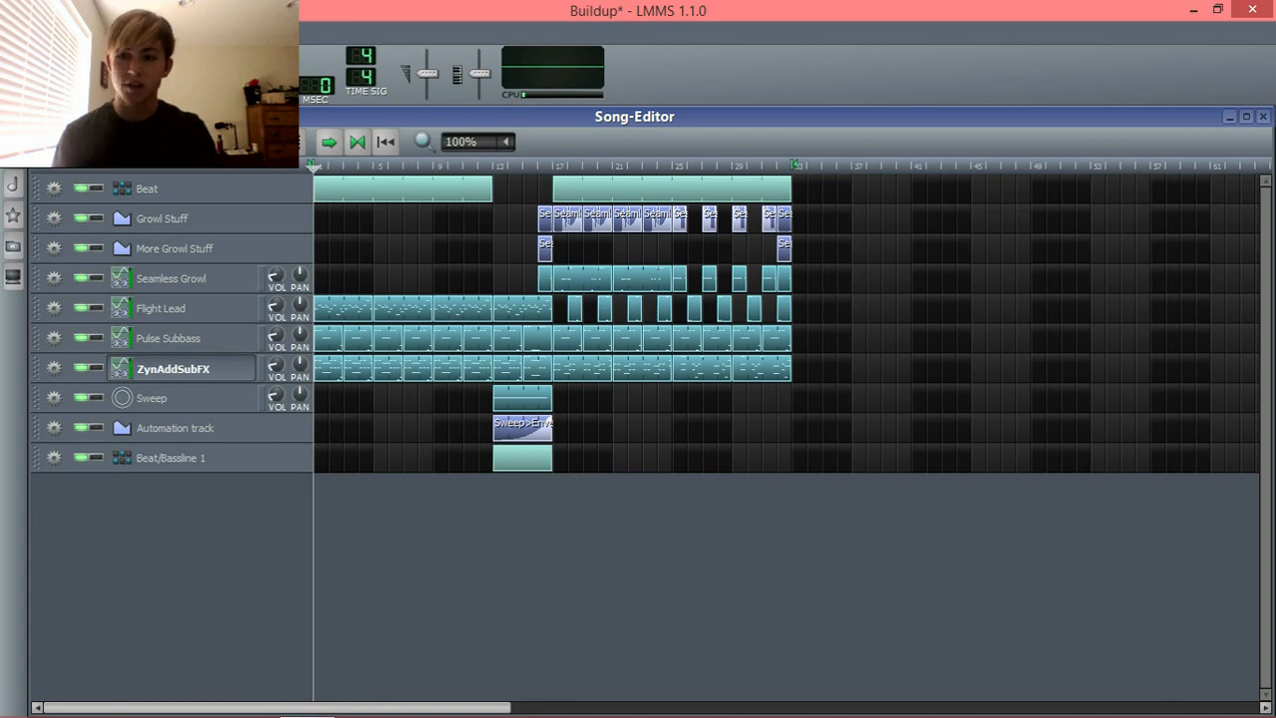
- Play the full Buildup mix from the start to hear the new pad in context, and stop playback
{"action": "key", "text": "space"}
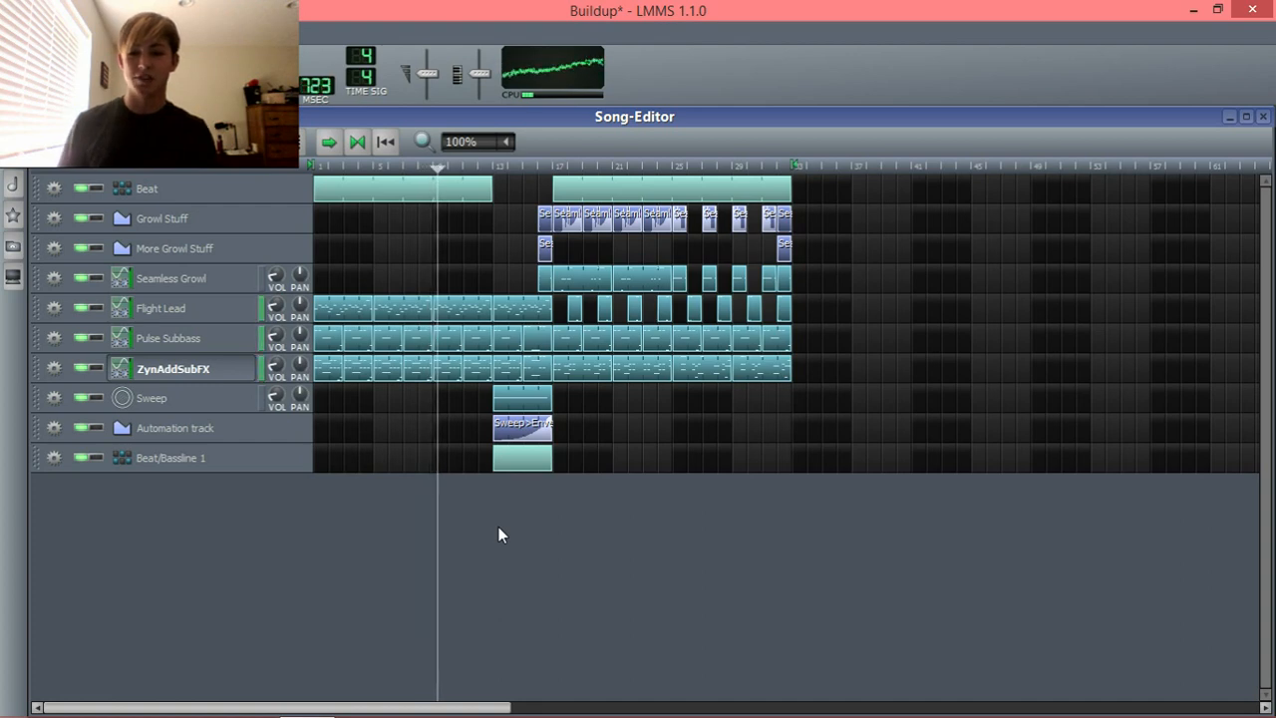
{"action": "key", "text": "space"}
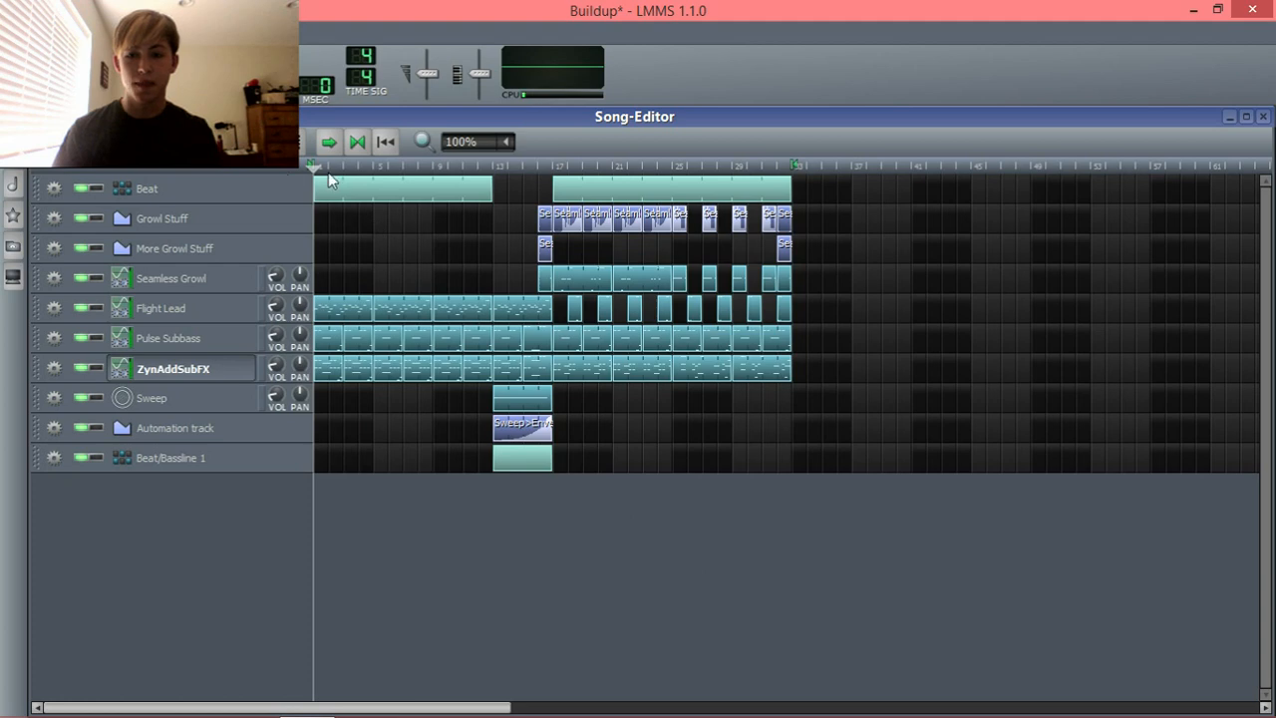
{"action": "left_click_drag", "start_coordinate": [343, 170], "coordinate": [301, 174]}
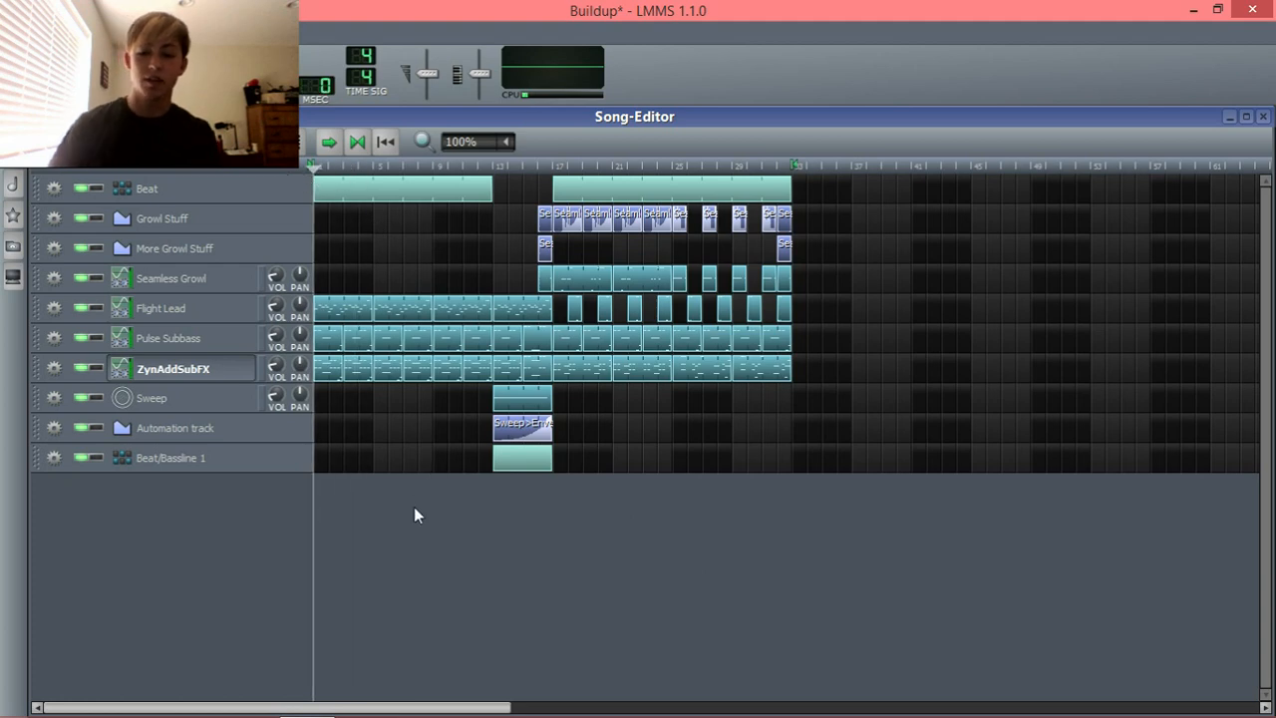